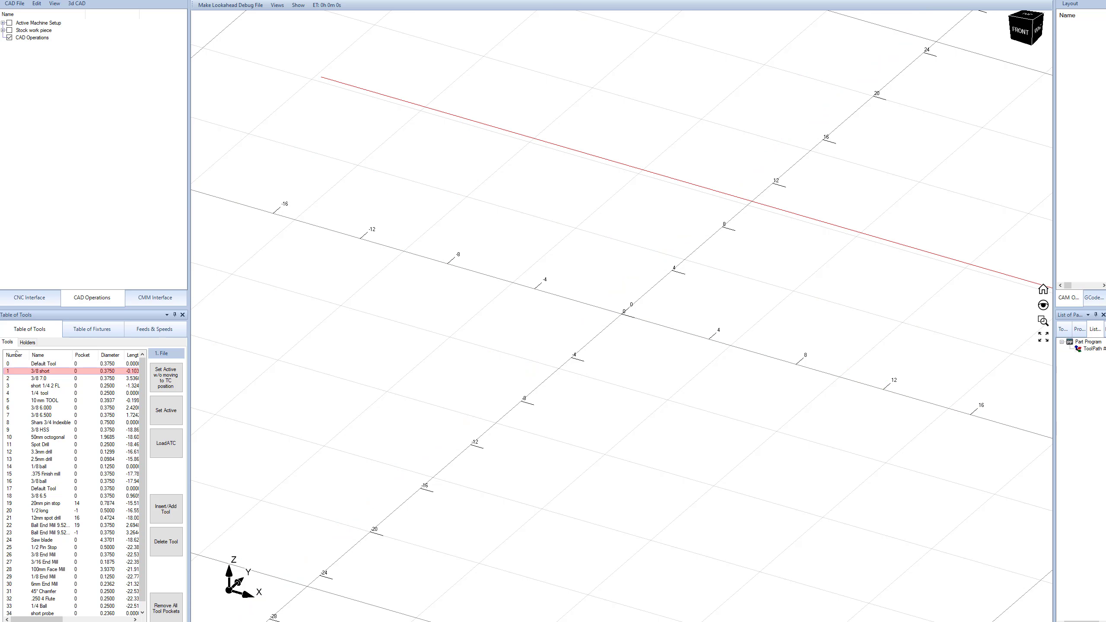
Step: Add a new sketch from the 3D CAD menu and place it on the YZ working plane
{"action": "left_click", "coordinate": [80, 6]}
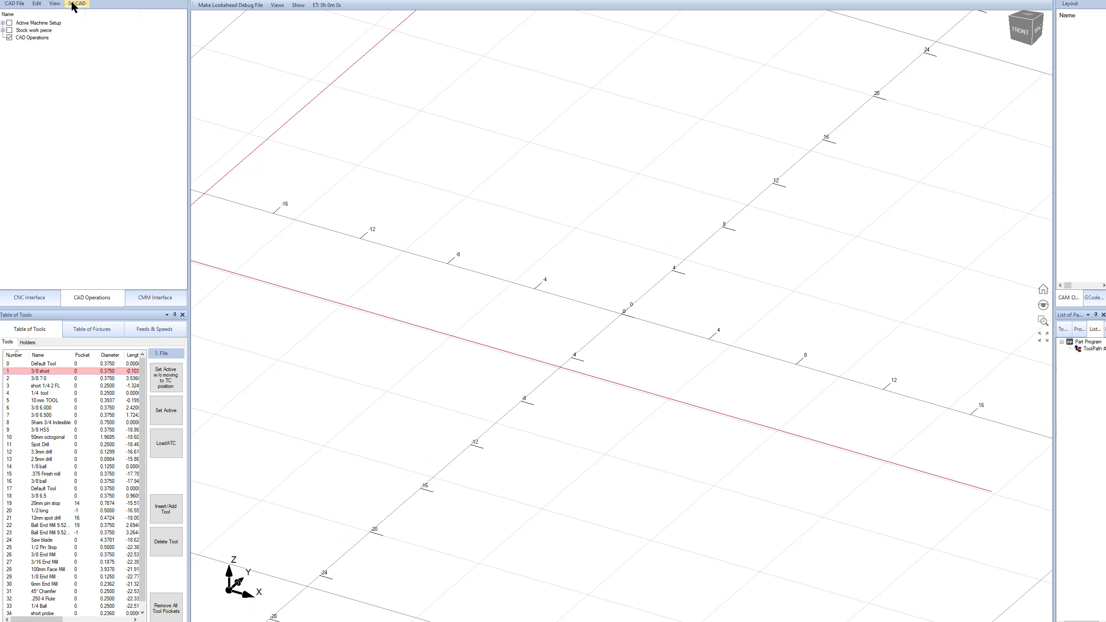
{"action": "left_click", "coordinate": [76, 4]}
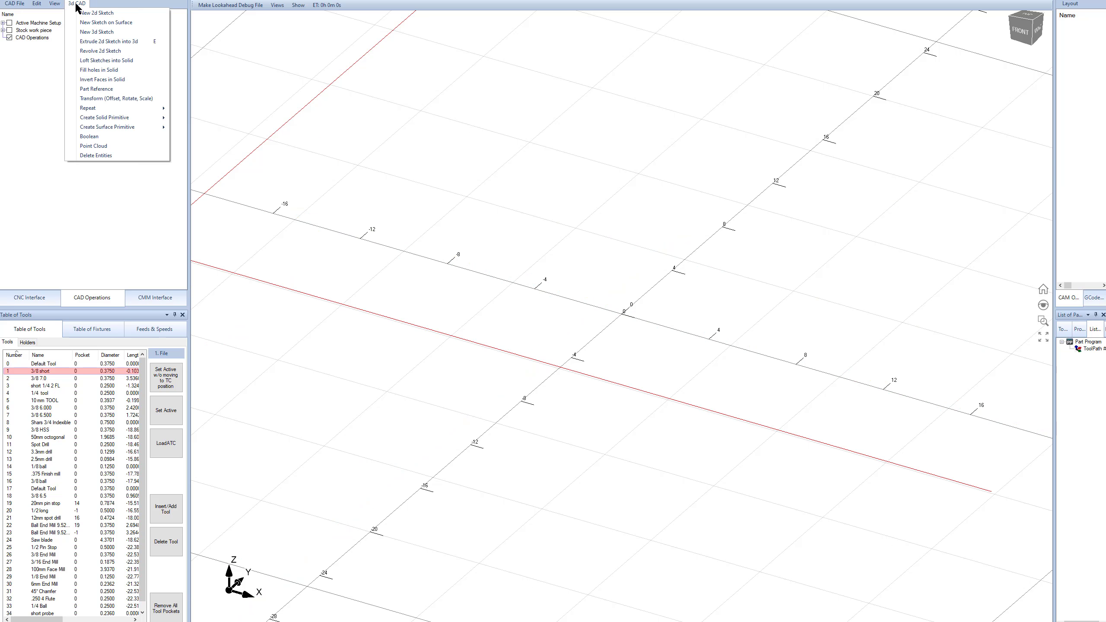
{"action": "left_click", "coordinate": [96, 14]}
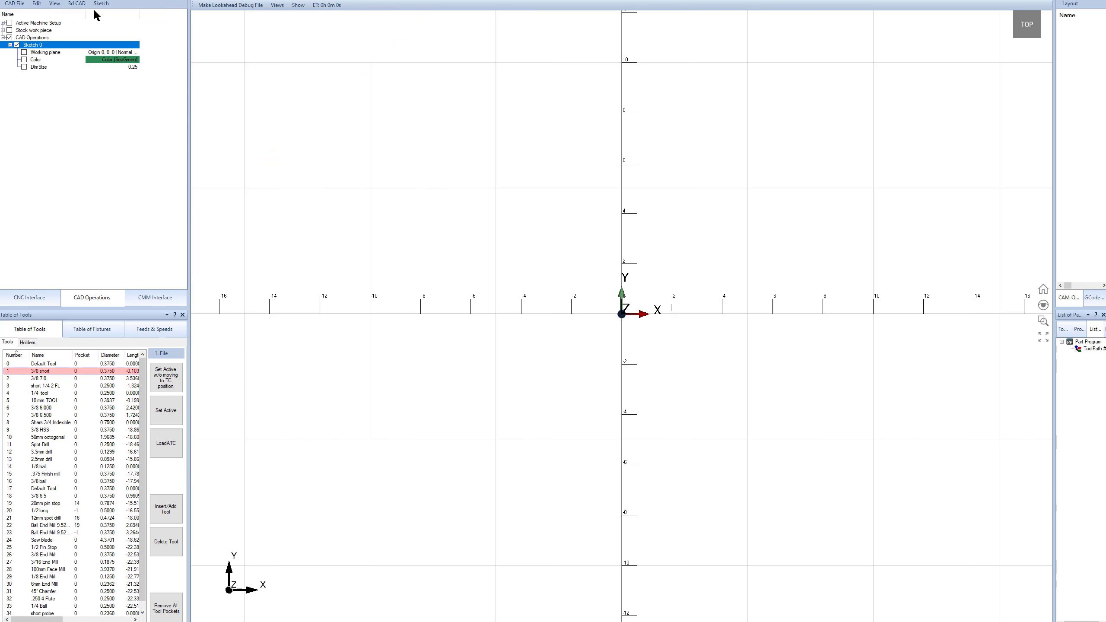
{"action": "left_click", "coordinate": [118, 54]}
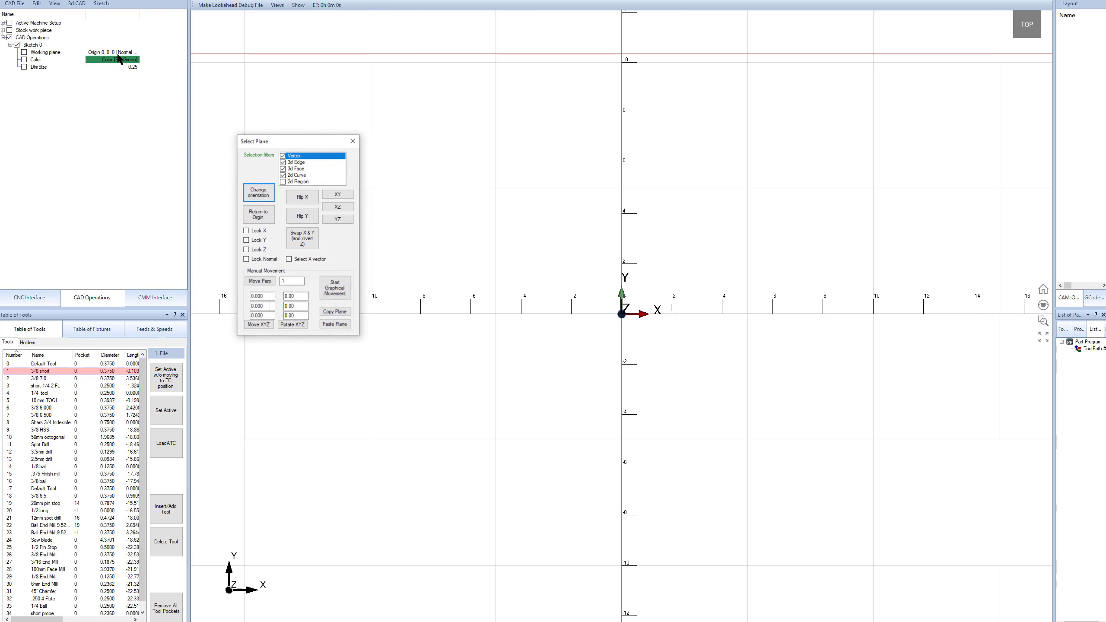
{"action": "left_click", "coordinate": [343, 221]}
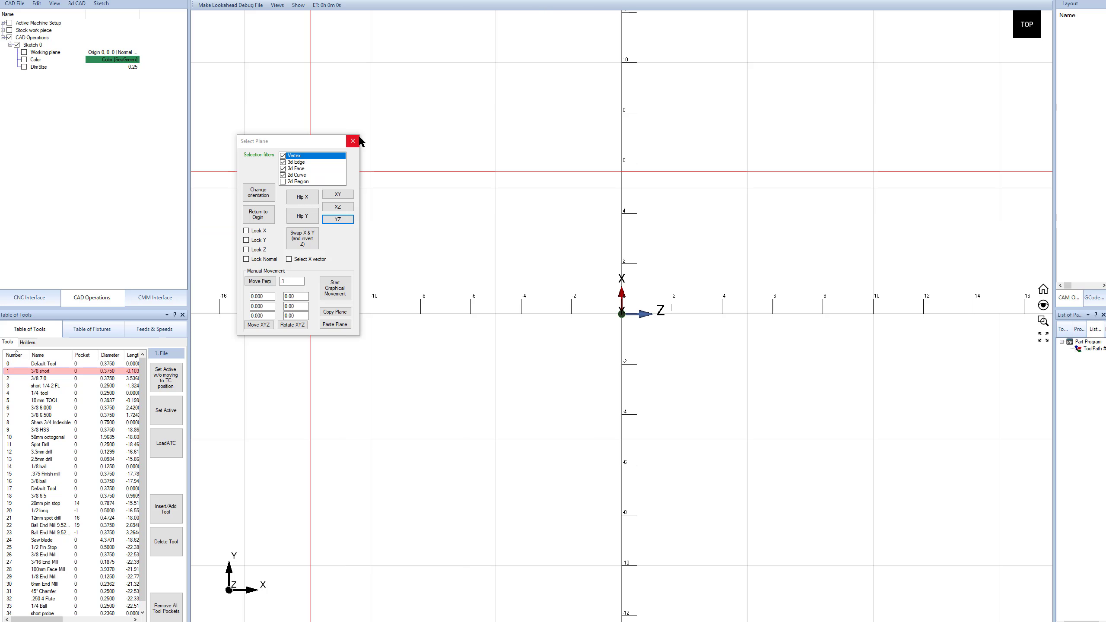
{"action": "left_click", "coordinate": [353, 141]}
Step: Select Sketch 0 and bring up the Sketch > Create > Circle options
{"action": "left_click", "coordinate": [33, 45]}
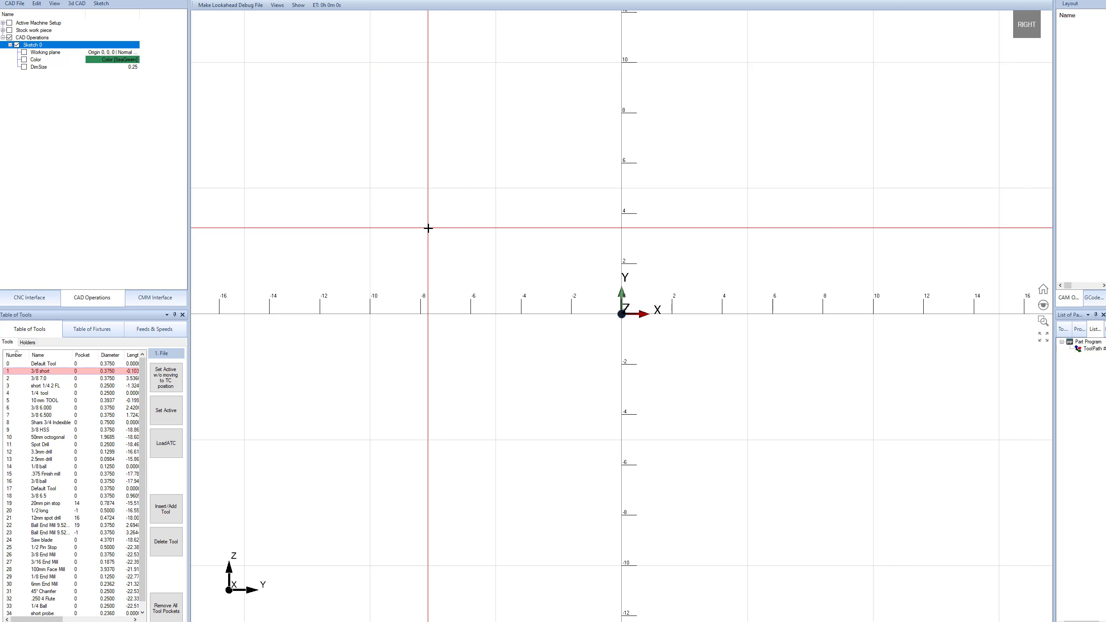
{"action": "left_click", "coordinate": [101, 3]}
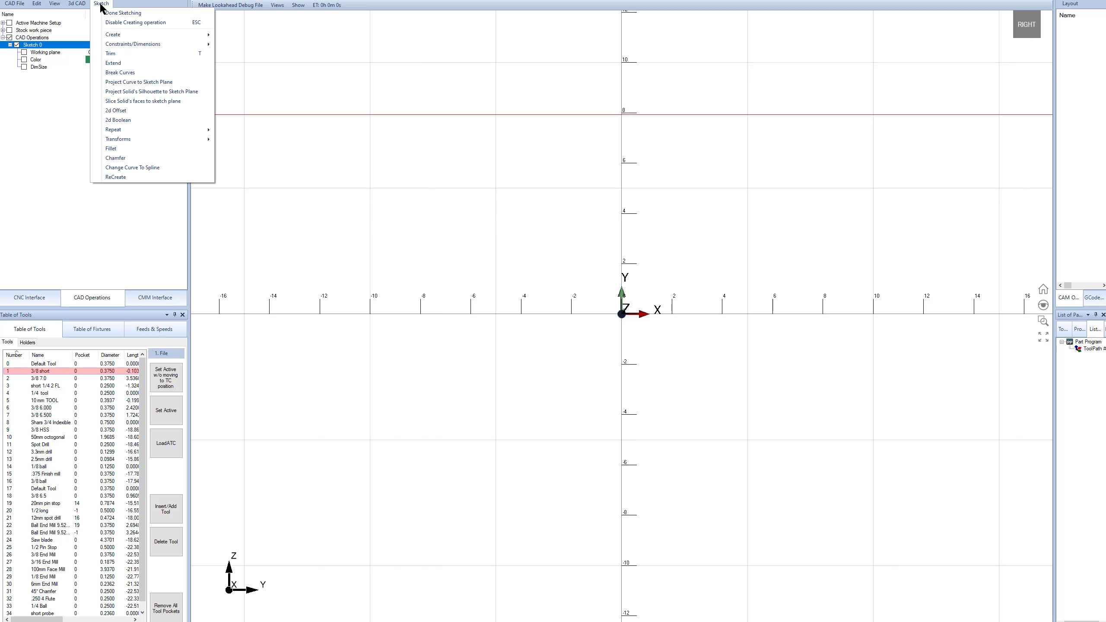
{"action": "mouse_move", "coordinate": [143, 37]}
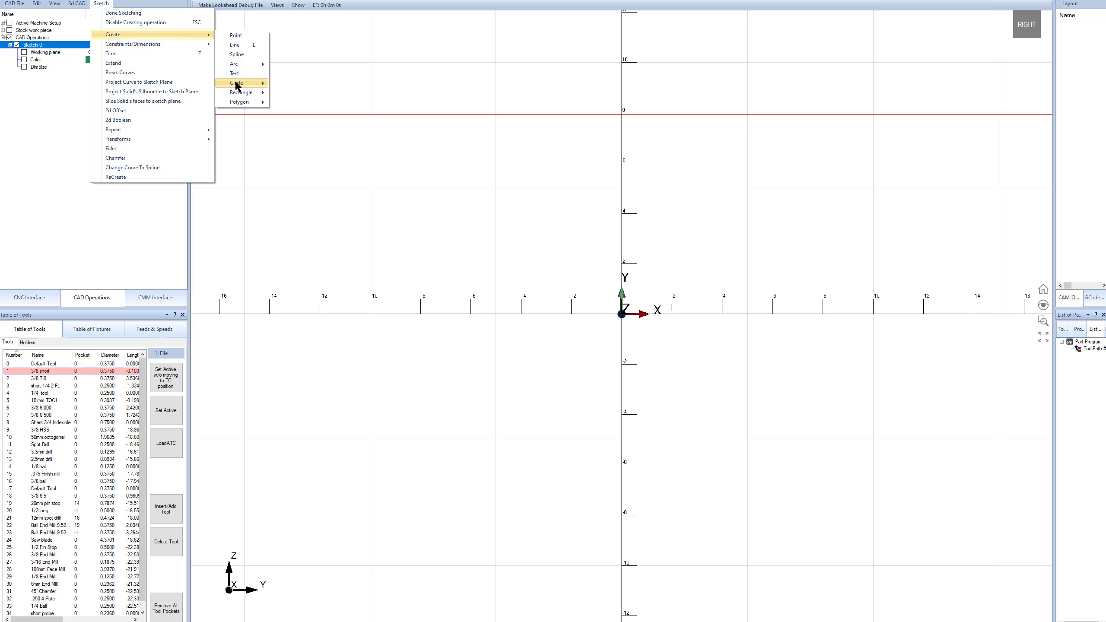
{"action": "mouse_move", "coordinate": [236, 84]}
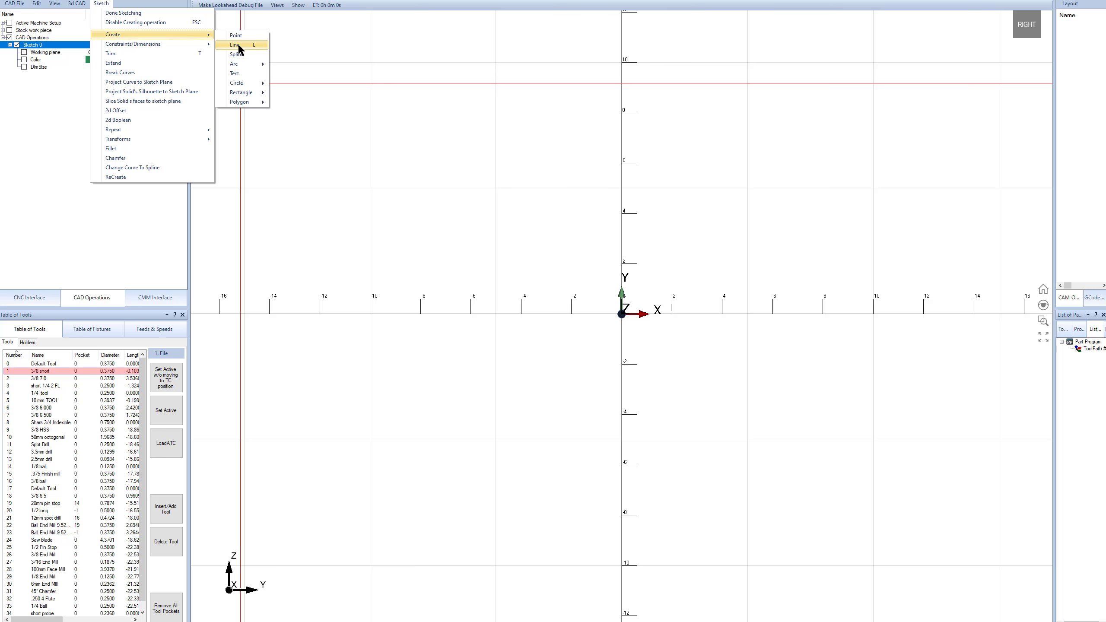
Step: Draw a centre-point circle at the sketch origin with a radius of about 3
{"action": "left_click", "coordinate": [247, 83]}
{"action": "left_click", "coordinate": [549, 300]}
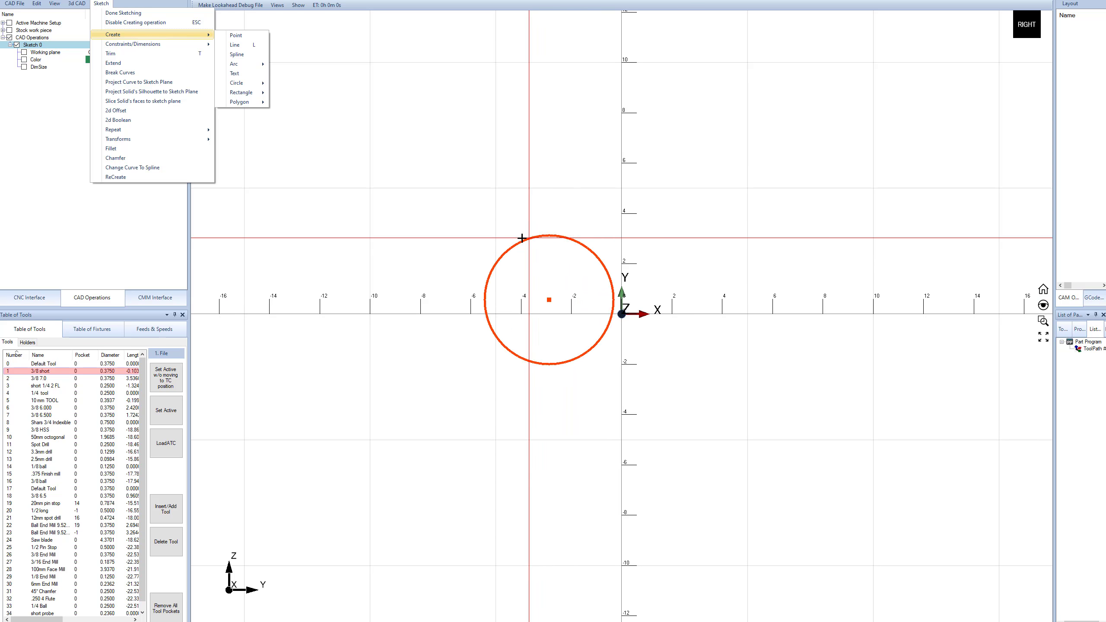
{"action": "key", "text": "Escape"}
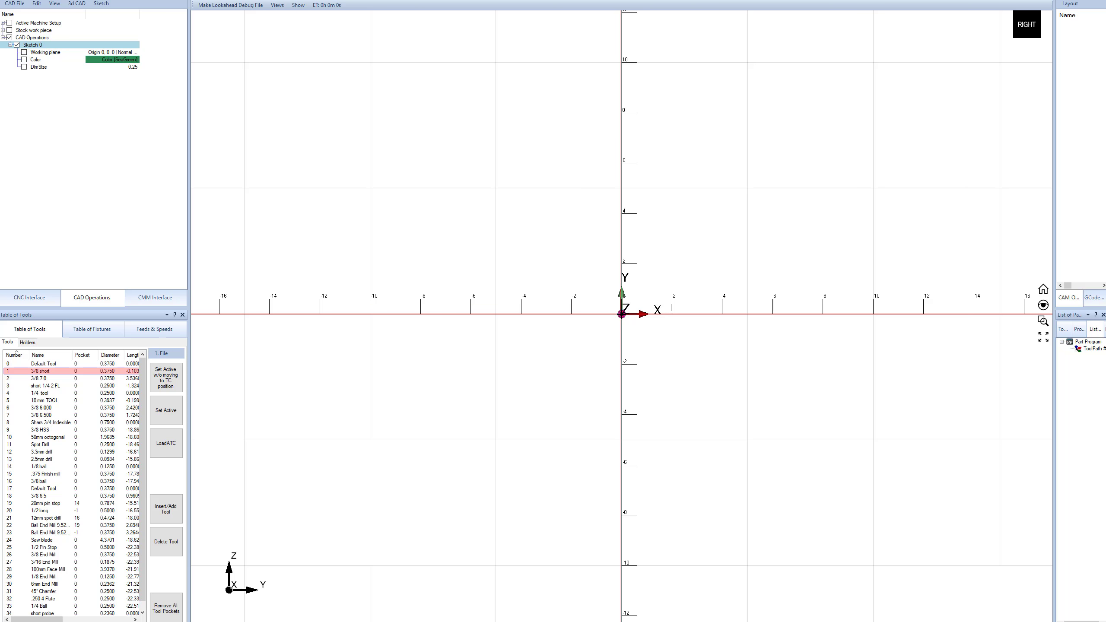
{"action": "left_click", "coordinate": [621, 313]}
{"action": "left_click", "coordinate": [701, 327]}
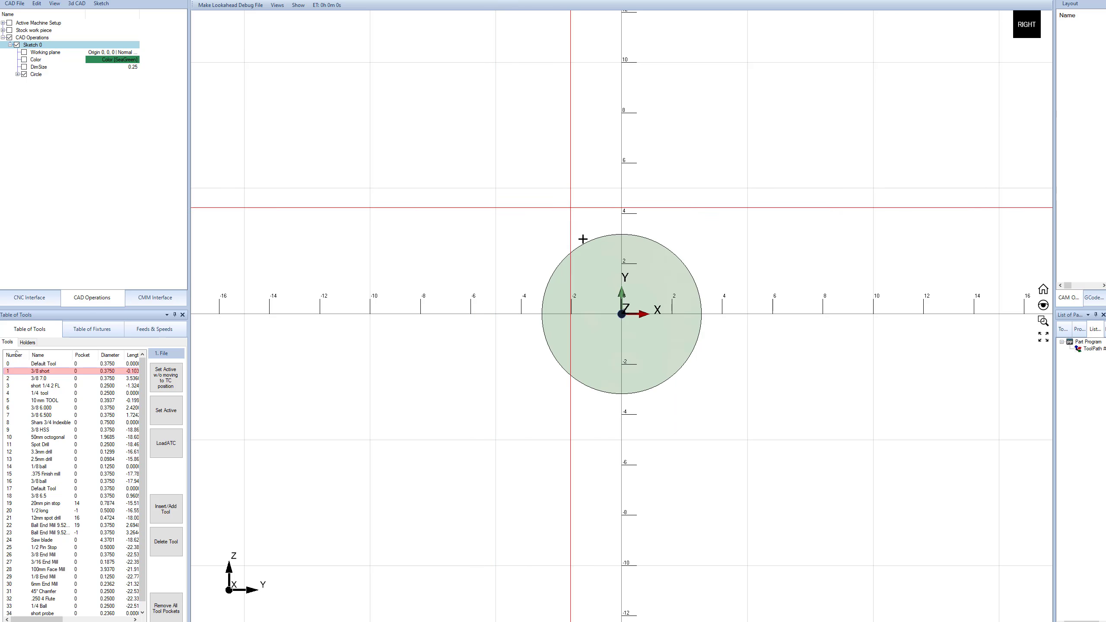
Step: Draw a line along the circle's horizontal diameter, from its left quadrant to its right quadrant
{"action": "scroll", "coordinate": [621, 305], "scroll_direction": "up", "scroll_amount": 3}
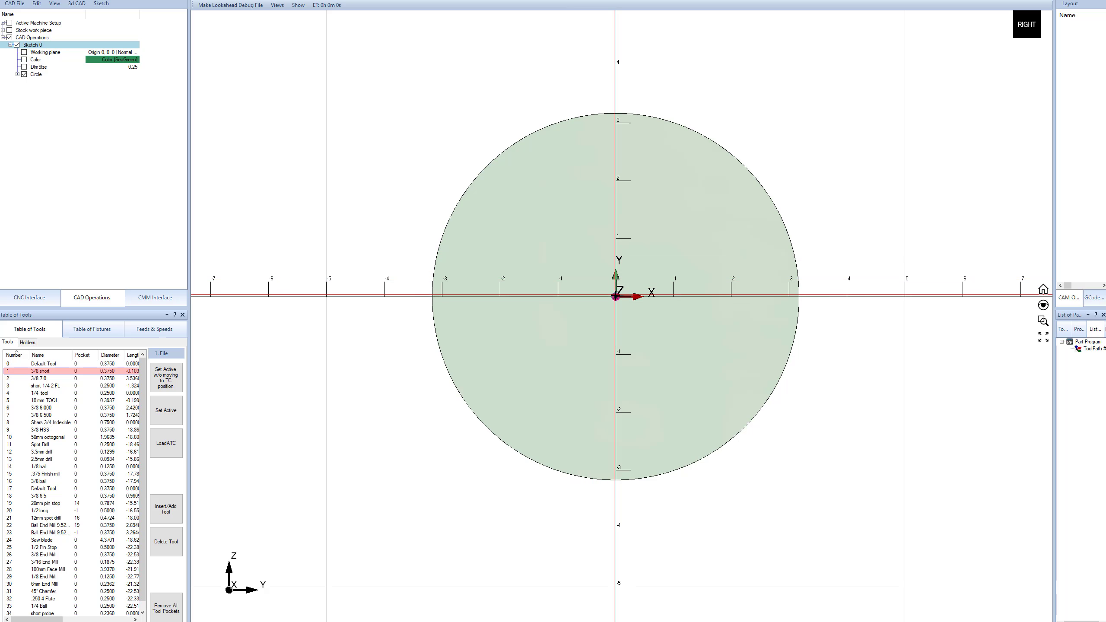
{"action": "left_click", "coordinate": [615, 296]}
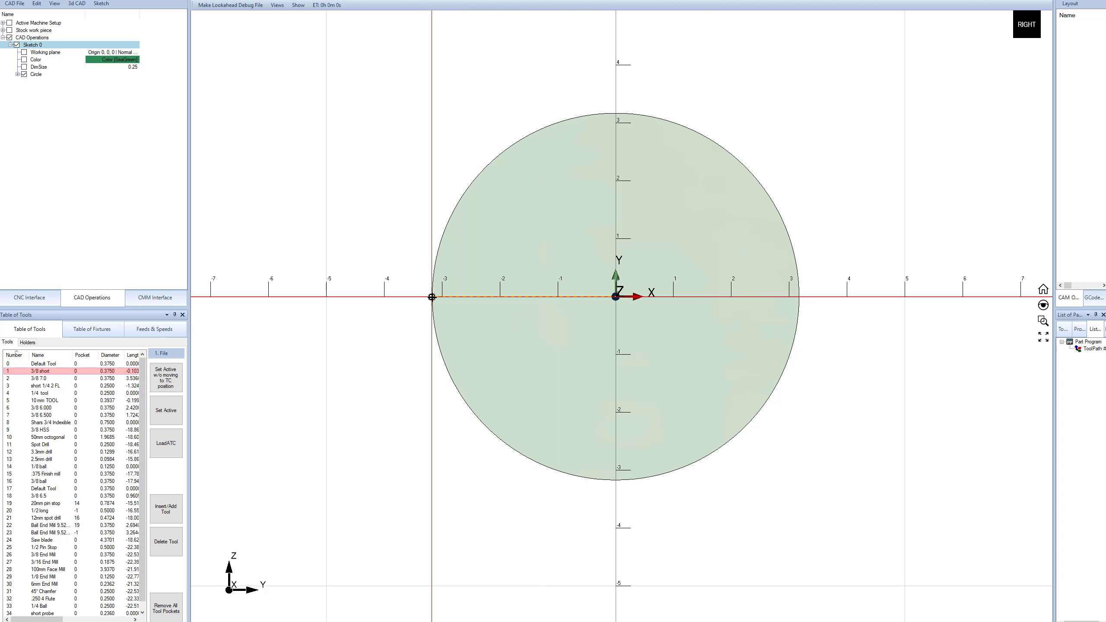
{"action": "left_click", "coordinate": [432, 296]}
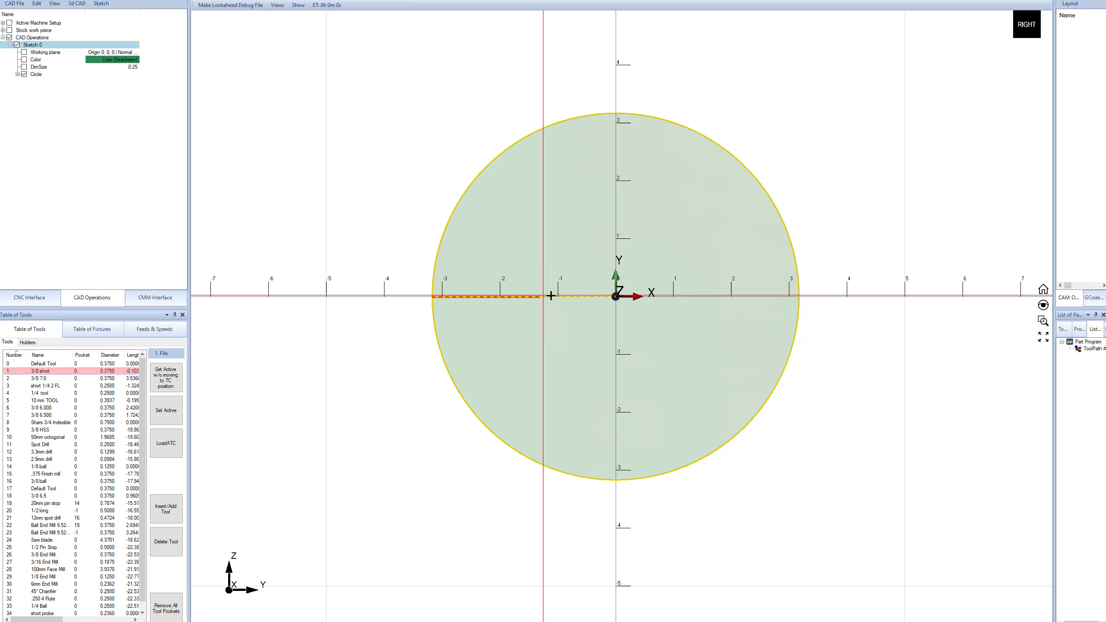
{"action": "left_click", "coordinate": [798, 296]}
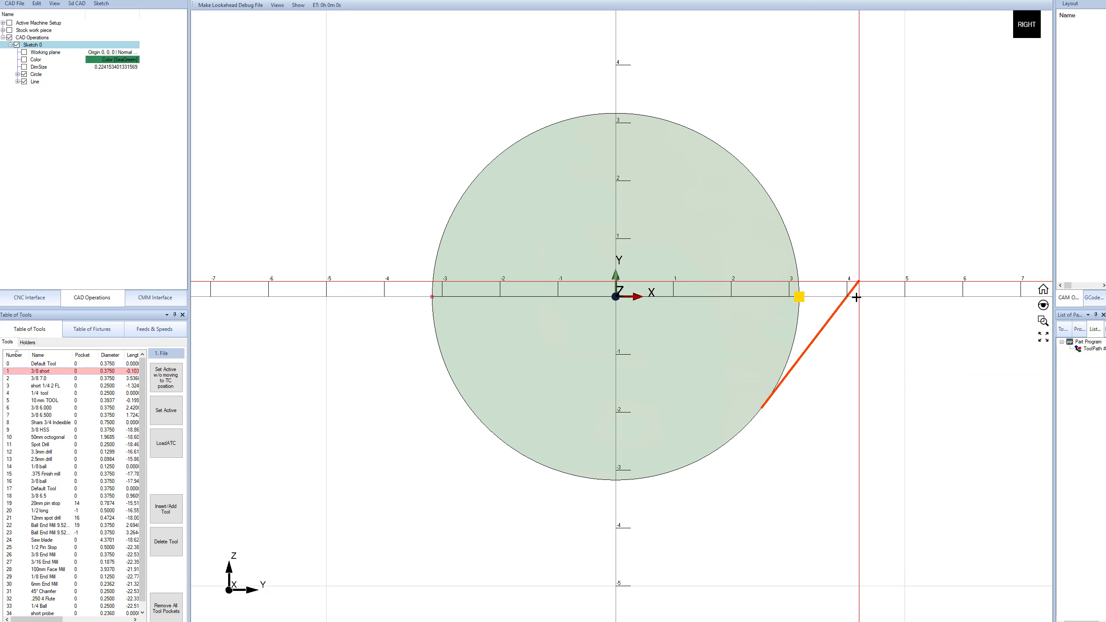
{"action": "key", "text": "Escape"}
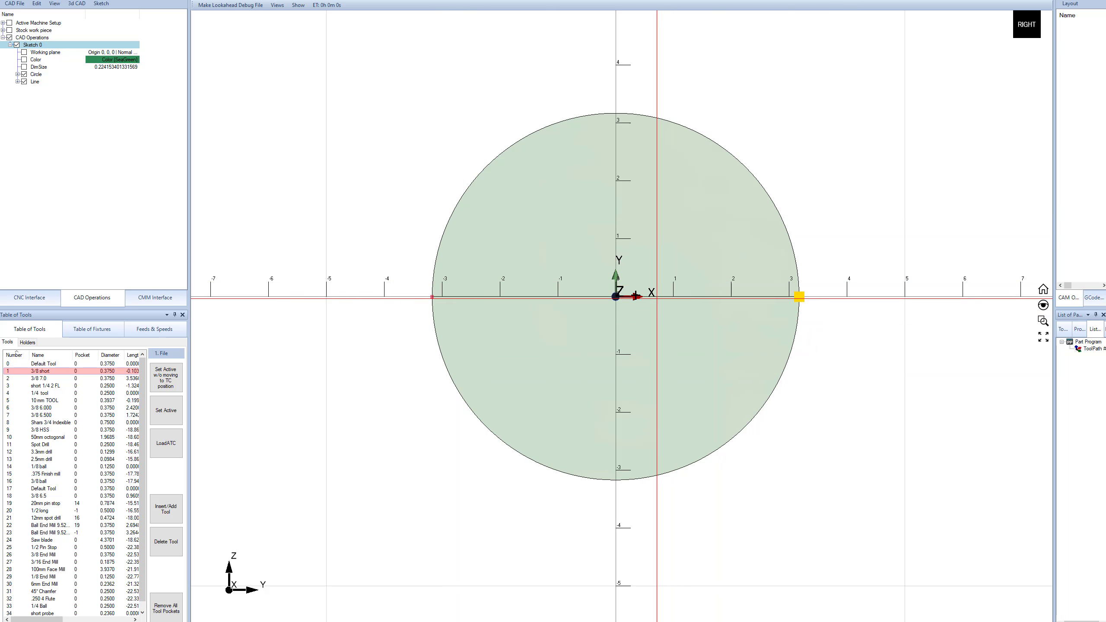
{"action": "left_click", "coordinate": [32, 45]}
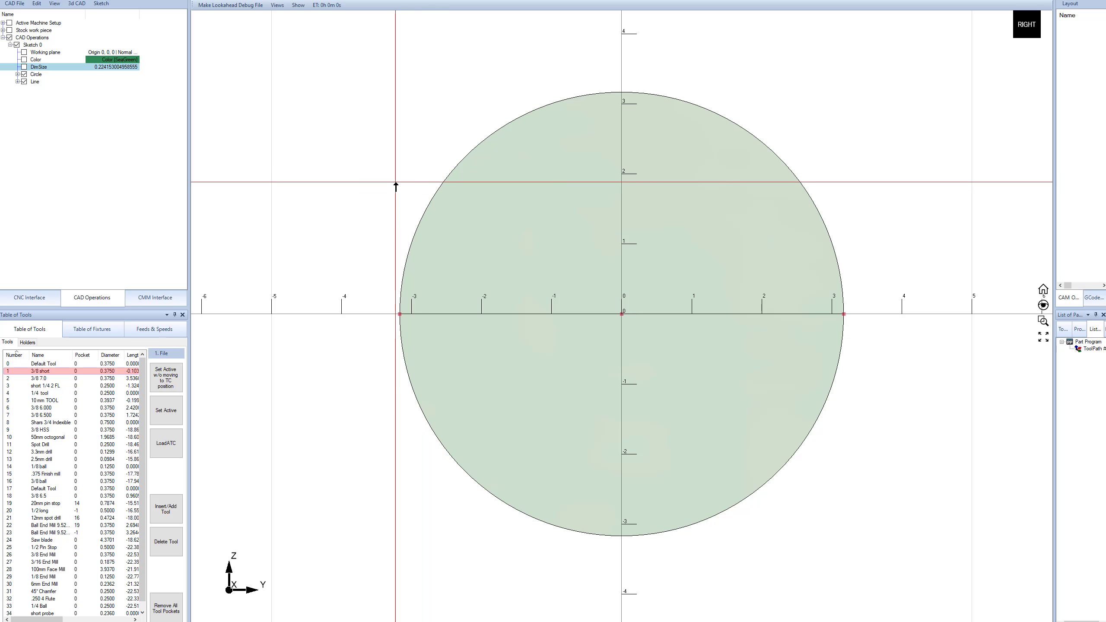
Step: Add a diameter dimension to the circle and set it to 4
{"action": "left_click", "coordinate": [435, 191]}
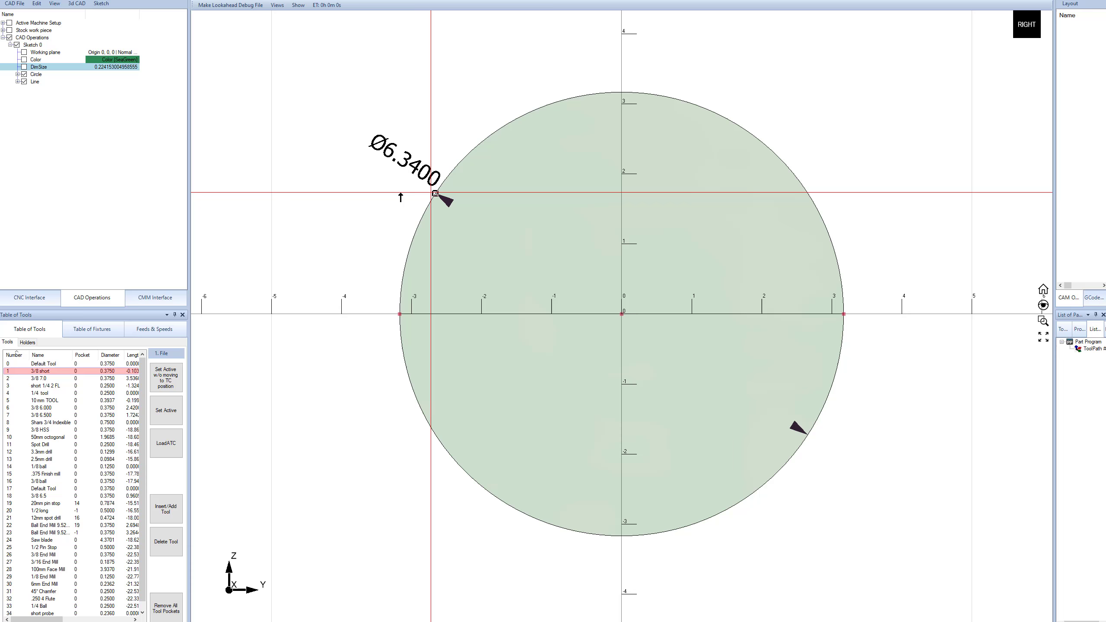
{"action": "left_click", "coordinate": [348, 187]}
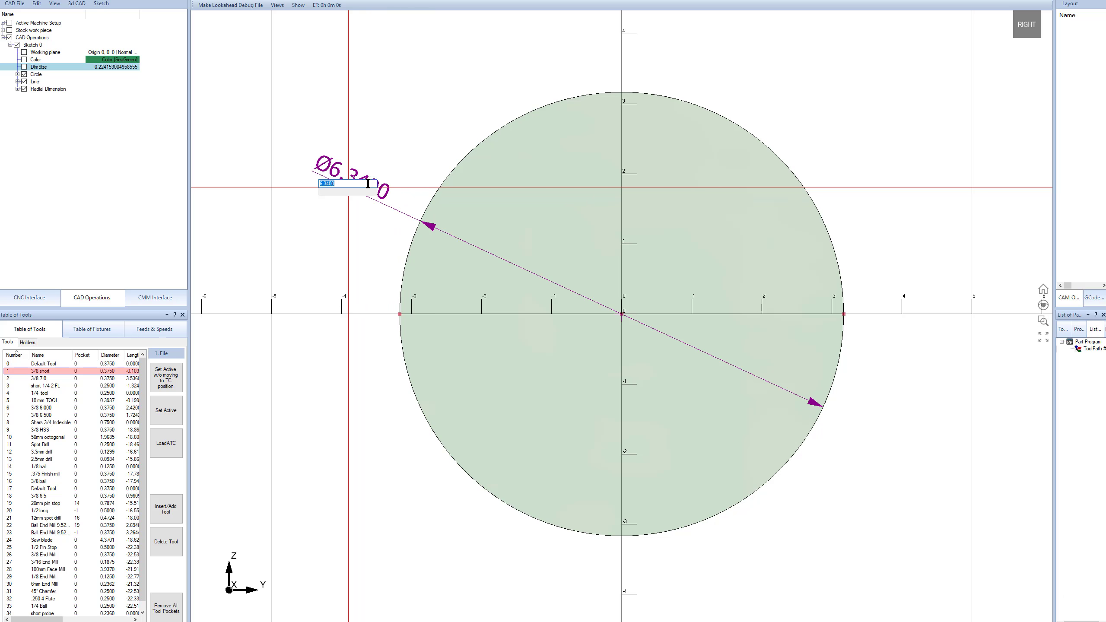
{"action": "type", "text": "4"}
{"action": "key", "text": "Return"}
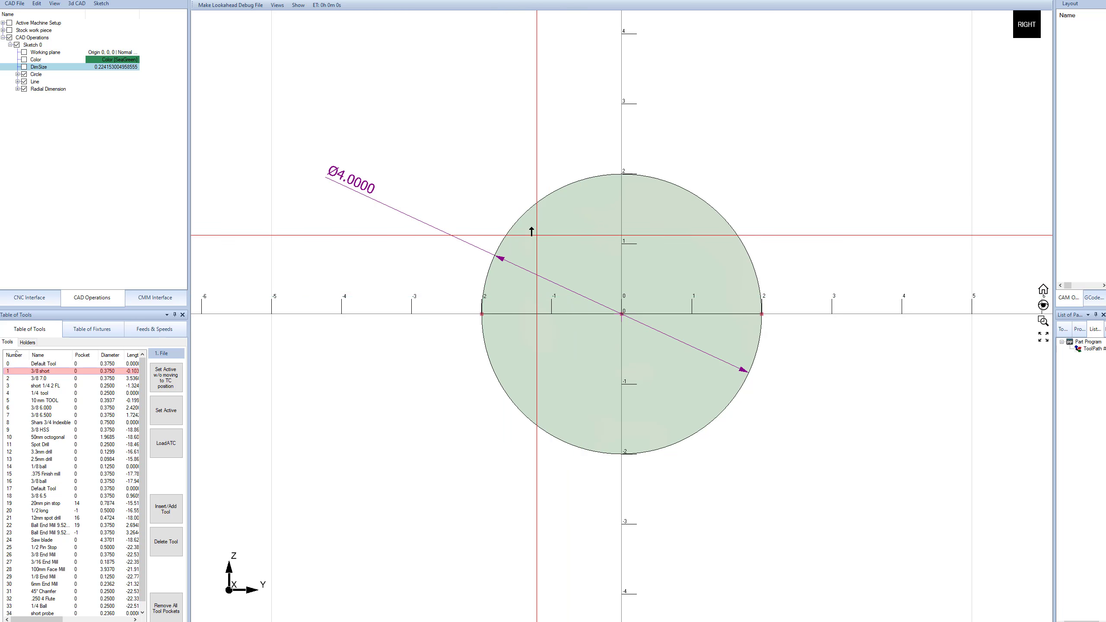
{"action": "scroll", "coordinate": [615, 311], "scroll_direction": "down", "scroll_amount": 3}
{"action": "scroll", "coordinate": [635, 340], "scroll_direction": "up", "scroll_amount": 2}
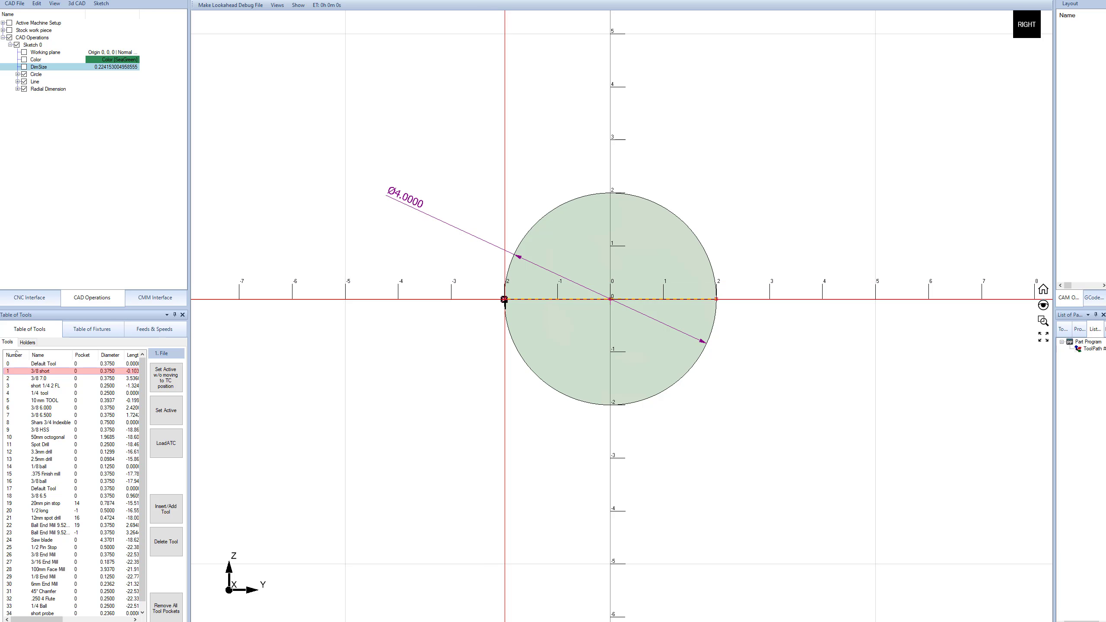
Step: Draw the shoulder, chamfer, side and bottom lines, closing the profile around the circle
{"action": "left_click_drag", "start_coordinate": [504, 299], "coordinate": [403, 300]}
{"action": "left_click", "coordinate": [398, 299]}
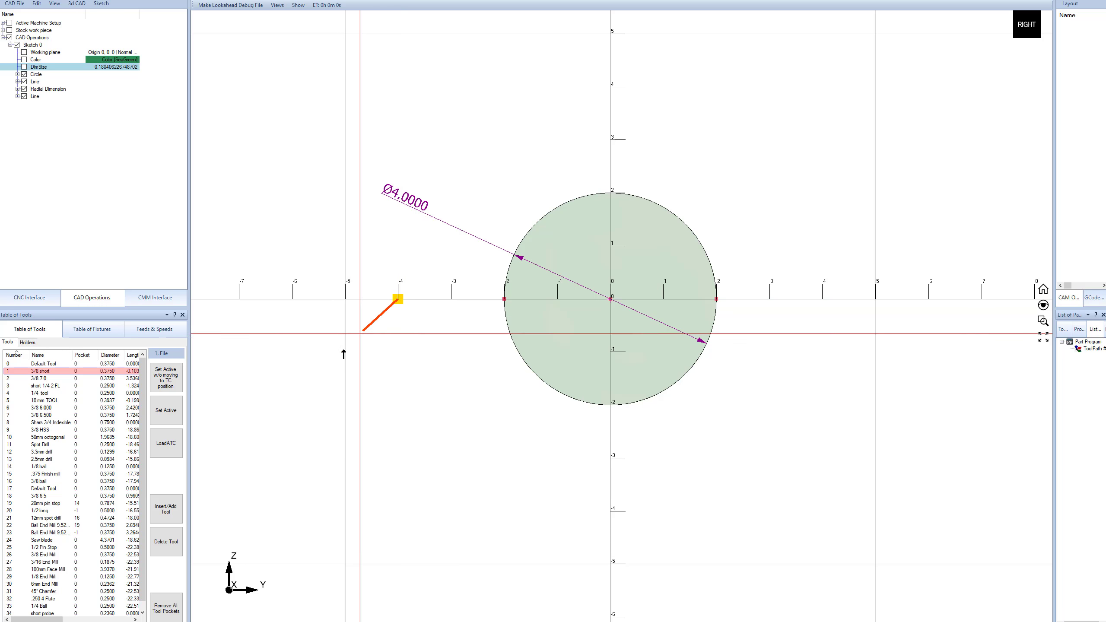
{"action": "left_click", "coordinate": [305, 387]}
{"action": "scroll", "coordinate": [304, 387], "scroll_direction": "down", "scroll_amount": 3}
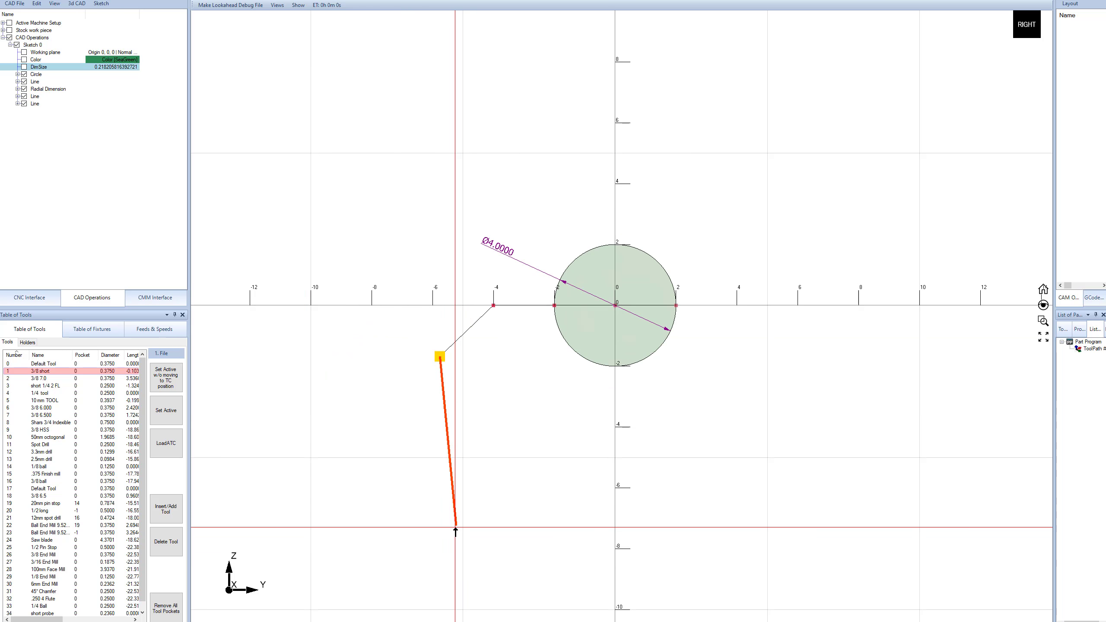
{"action": "left_click", "coordinate": [440, 583]}
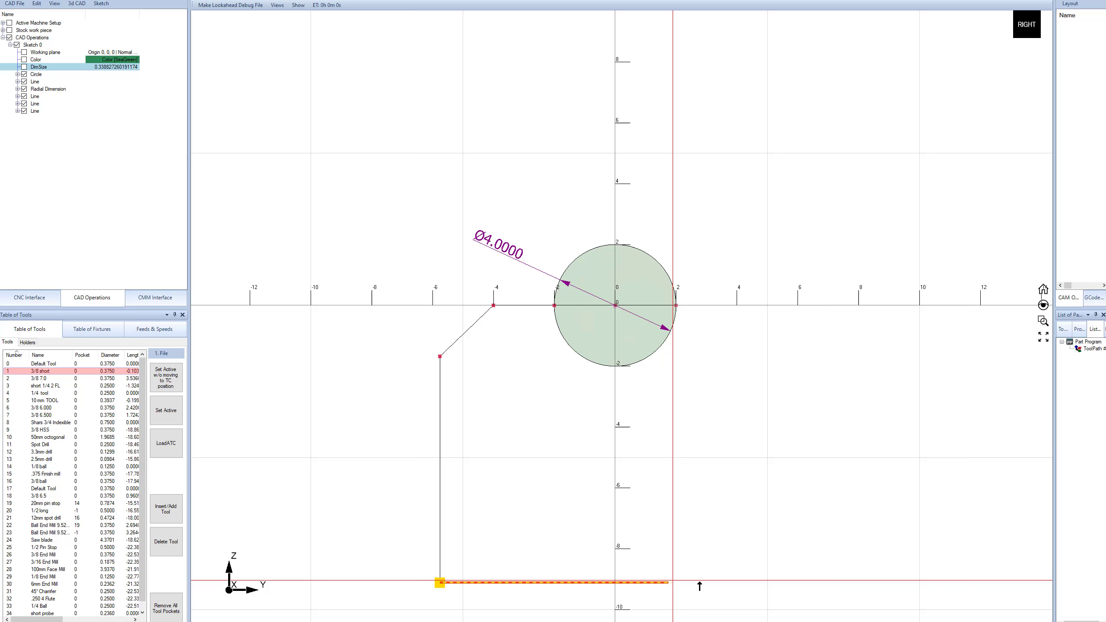
{"action": "left_click", "coordinate": [773, 582]}
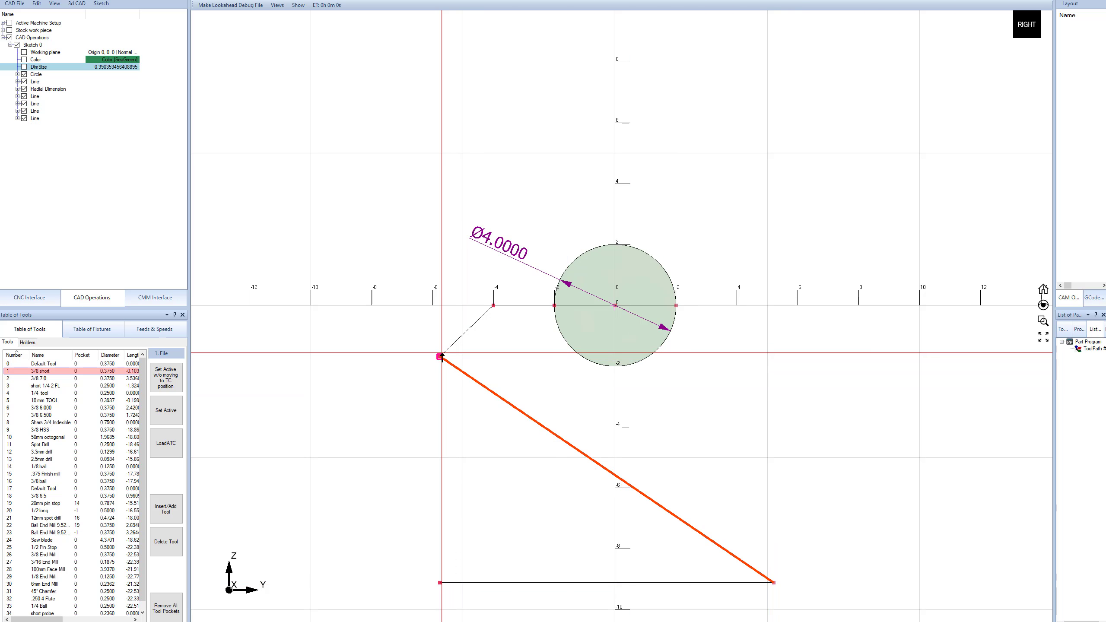
{"action": "left_click", "coordinate": [774, 357]}
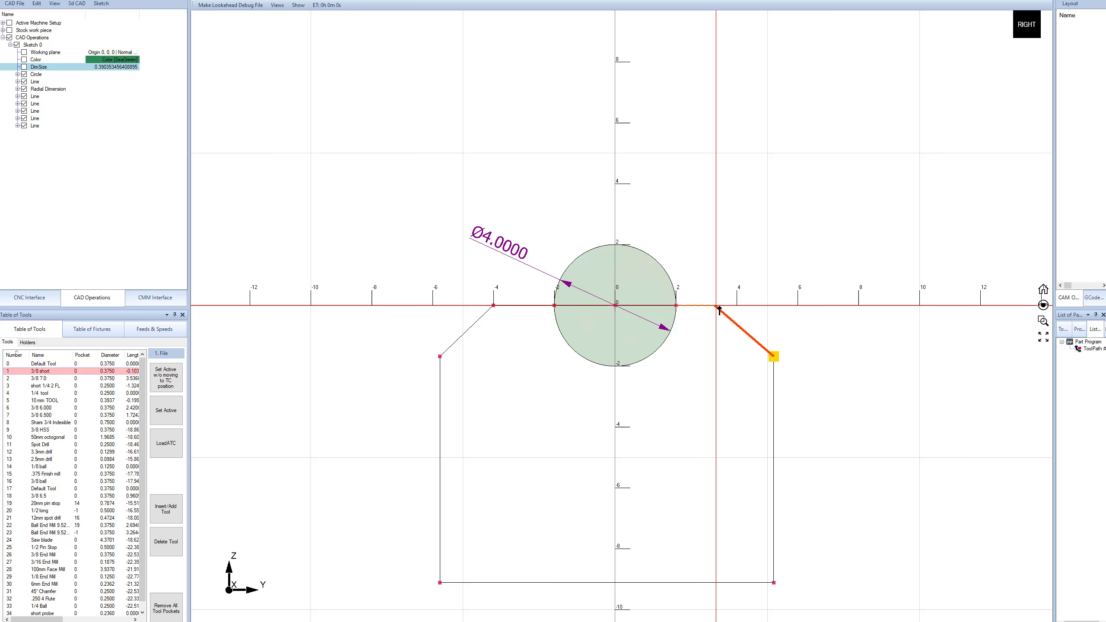
{"action": "left_click", "coordinate": [682, 308]}
Step: Dimension both top flat edges, setting them to 2.0000
{"action": "scroll", "coordinate": [782, 361], "scroll_direction": "down", "scroll_amount": 1}
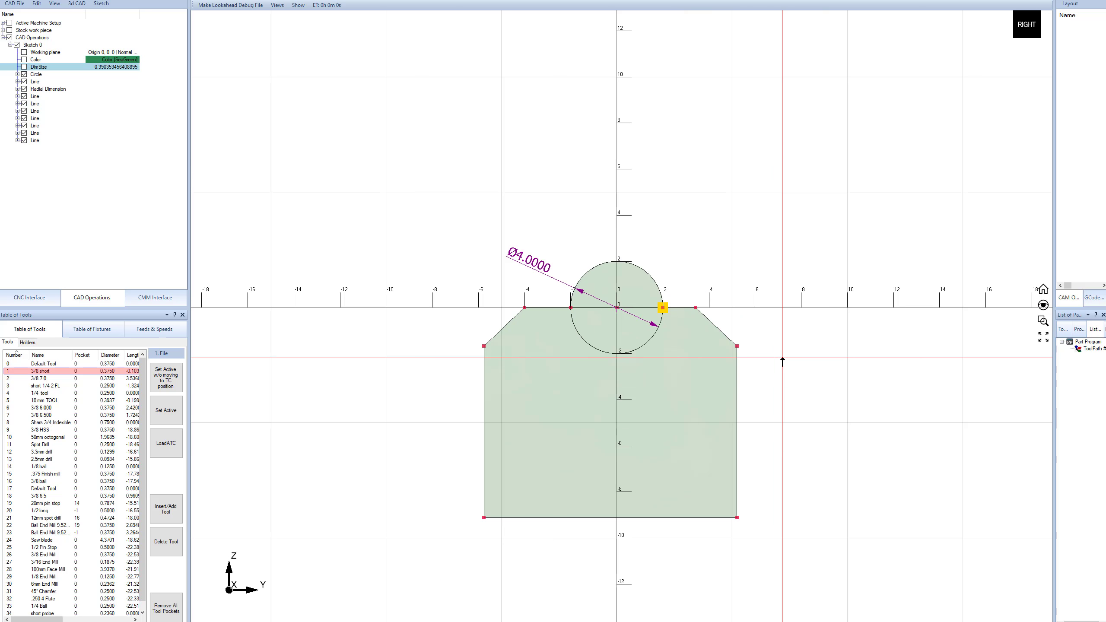
{"action": "scroll", "coordinate": [782, 361], "scroll_direction": "up", "scroll_amount": 1}
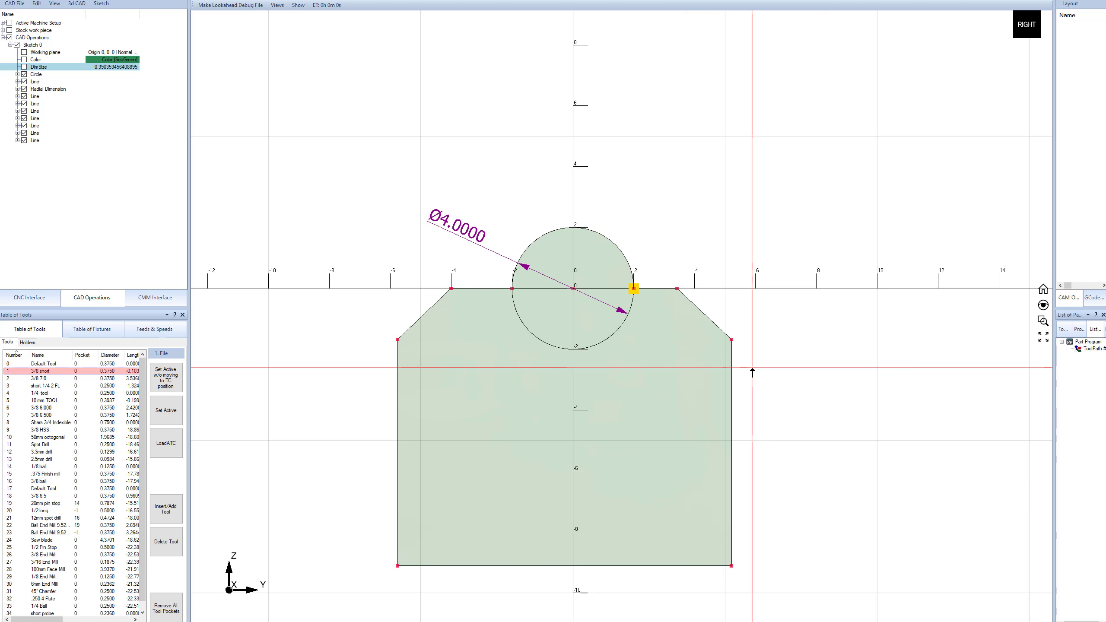
{"action": "left_click", "coordinate": [479, 286]}
{"action": "left_click", "coordinate": [482, 134]}
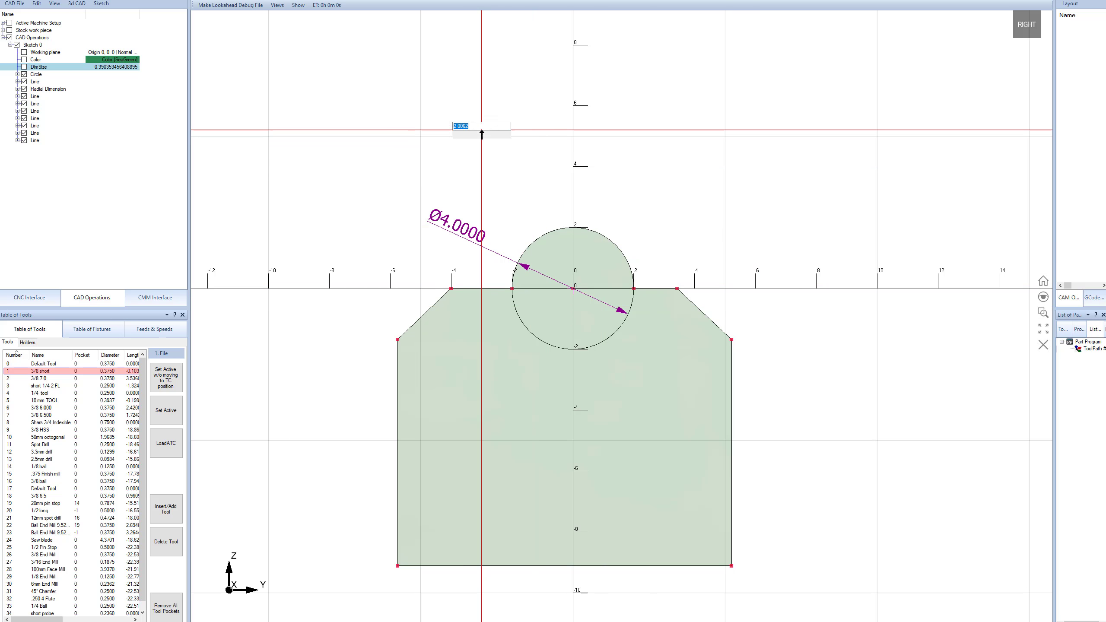
{"action": "left_click", "coordinate": [654, 289]}
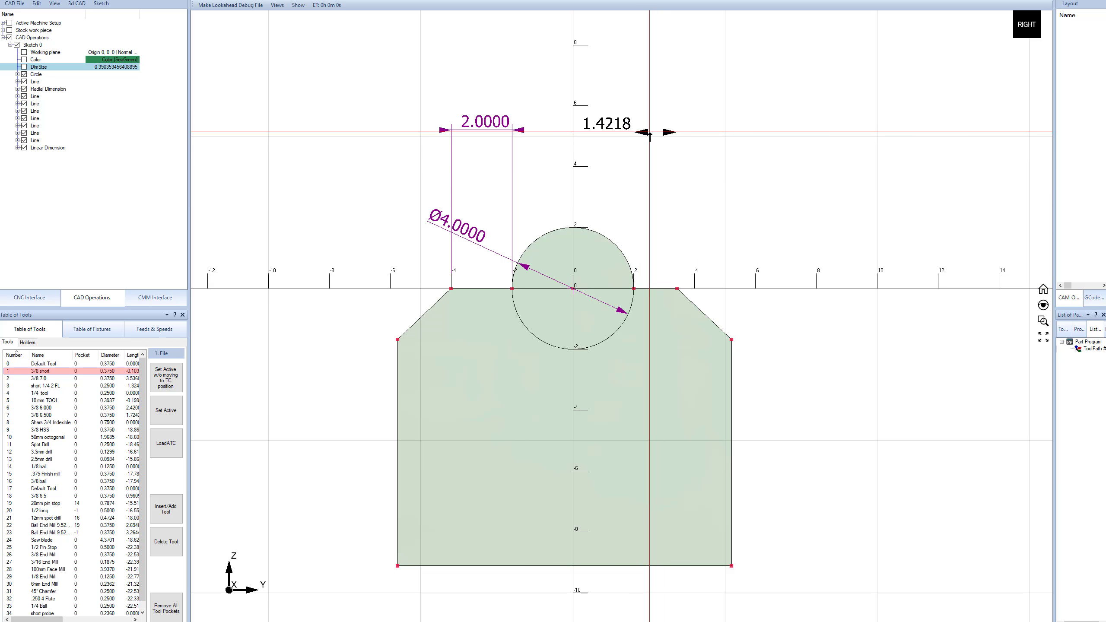
{"action": "left_click", "coordinate": [650, 132]}
{"action": "type", "text": "2"}
{"action": "key", "text": "Return"}
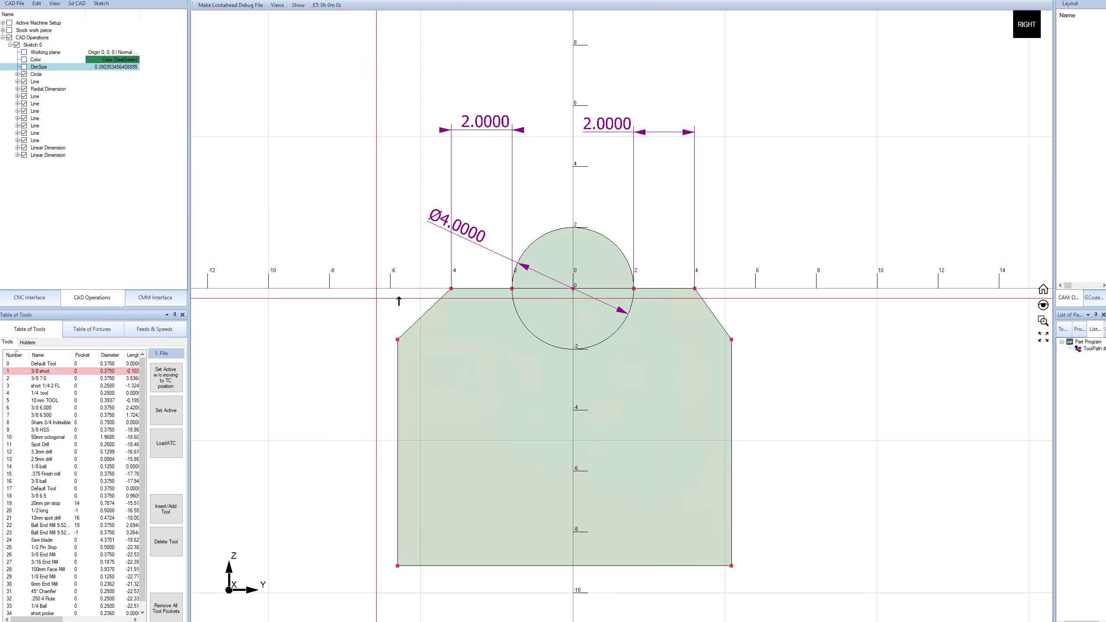
Step: Dimension the left and right chamfer edges to 3.0000 each
{"action": "left_click", "coordinate": [425, 317]}
{"action": "left_click", "coordinate": [342, 242]}
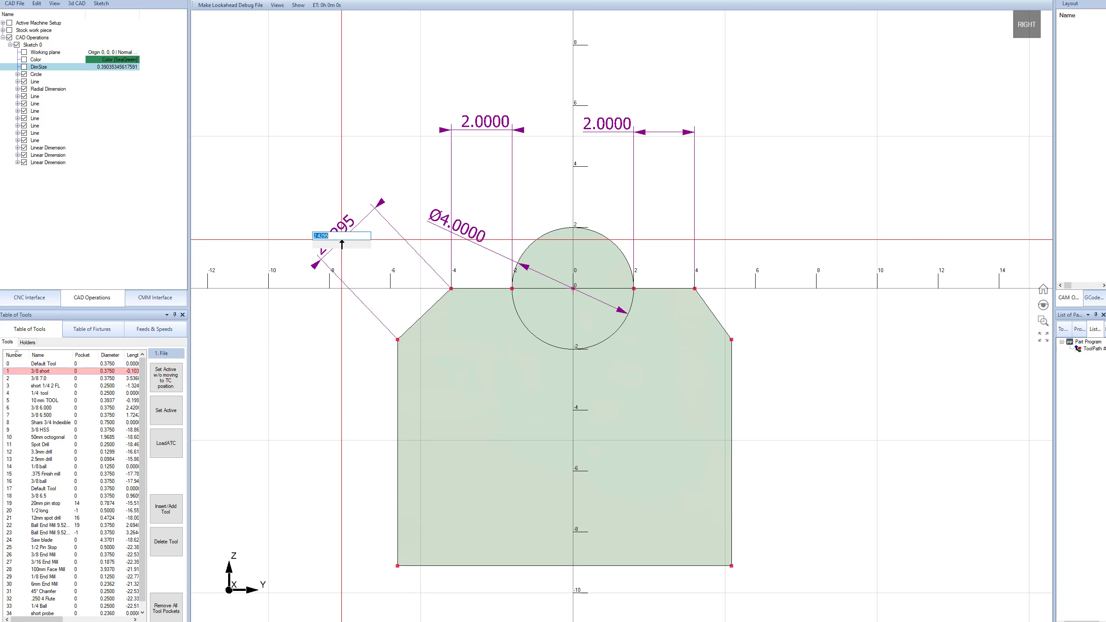
{"action": "type", "text": "3"}
{"action": "key", "text": "Return"}
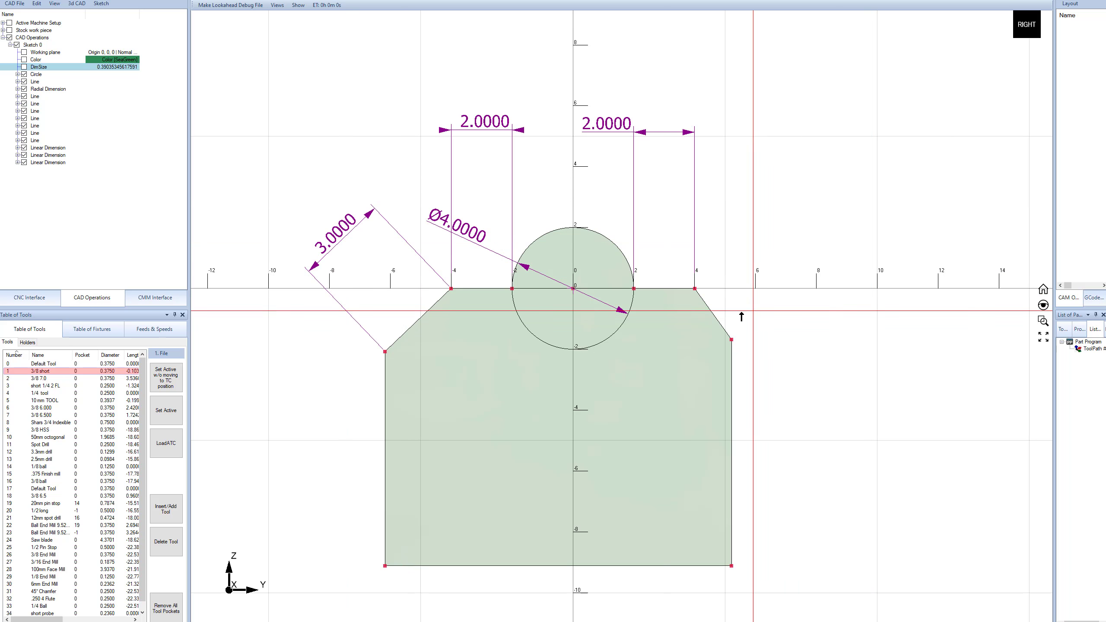
{"action": "left_click", "coordinate": [712, 314]}
{"action": "left_click", "coordinate": [807, 256]}
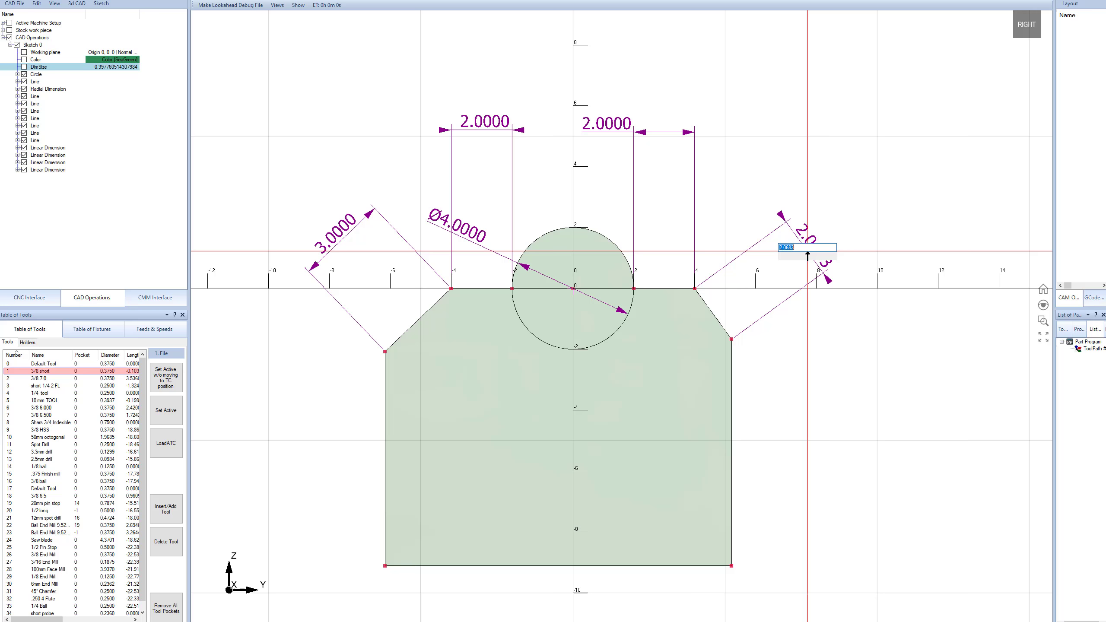
{"action": "type", "text": "3"}
{"action": "key", "text": "Return"}
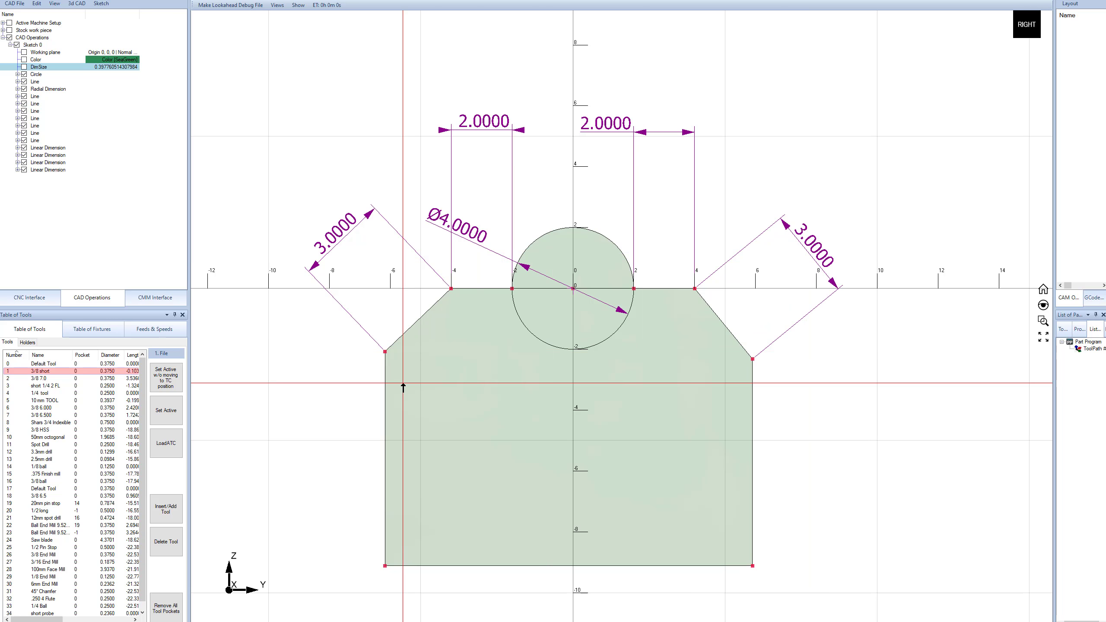
Step: Set both chamfer angles to 135° against the vertical sides
{"action": "left_click", "coordinate": [384, 399]}
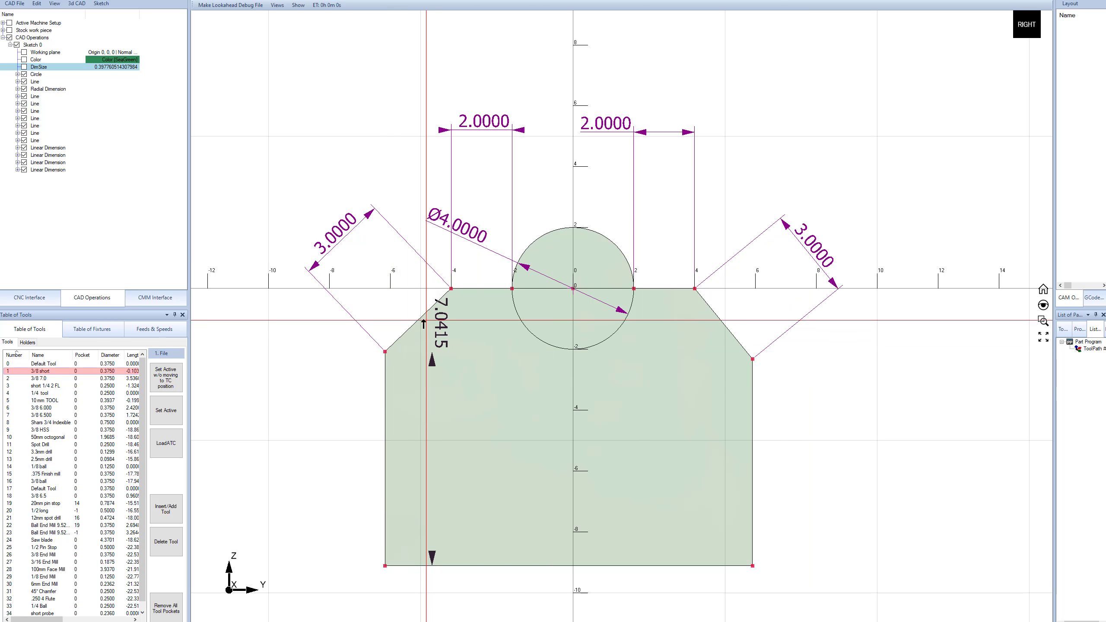
{"action": "left_click", "coordinate": [419, 316]}
{"action": "left_click", "coordinate": [423, 375]}
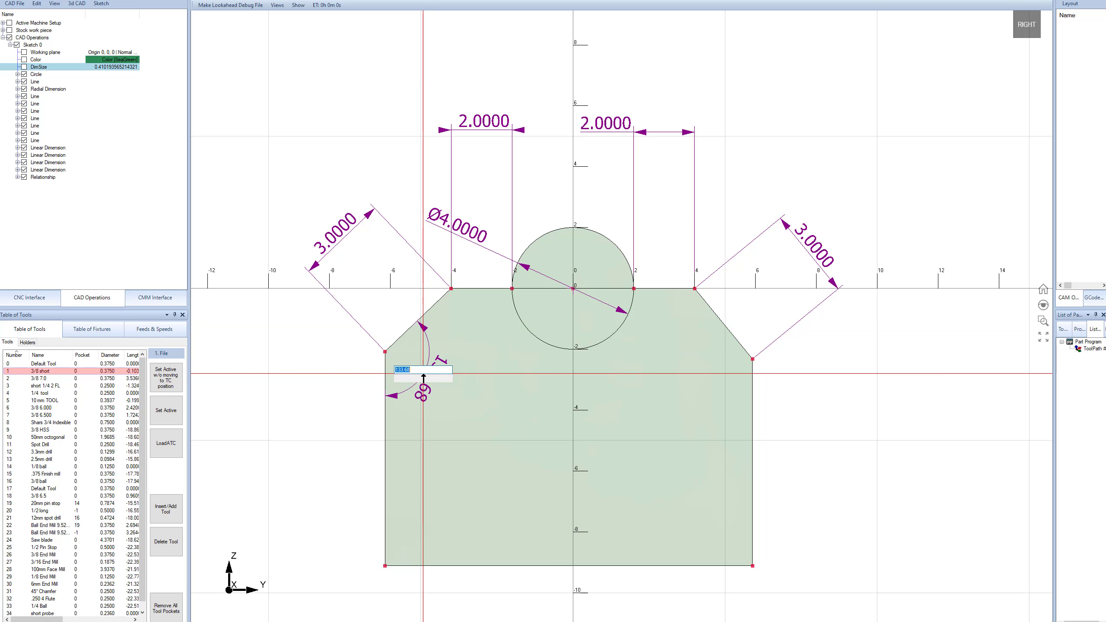
{"action": "type", "text": "135"}
{"action": "key", "text": "Return"}
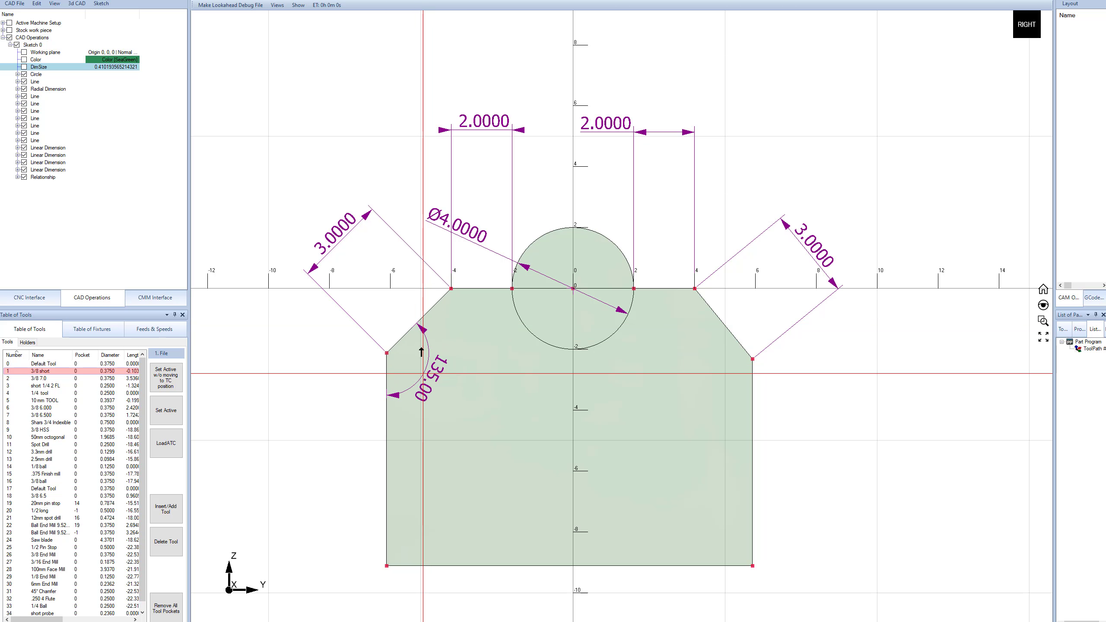
{"action": "left_click", "coordinate": [721, 323]}
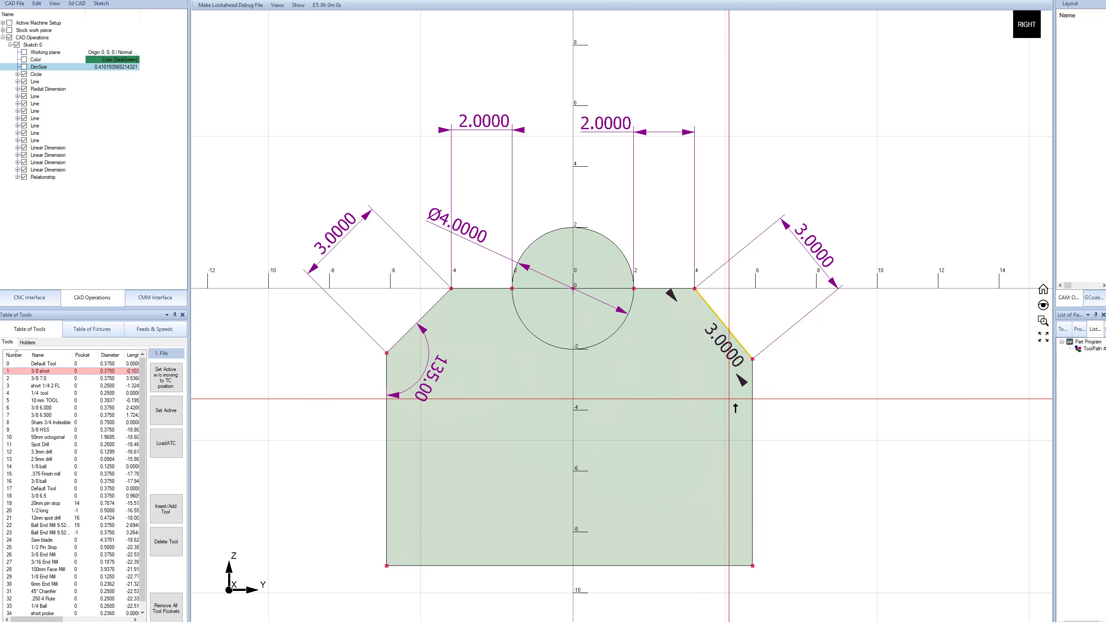
{"action": "left_click", "coordinate": [752, 399]}
{"action": "left_click", "coordinate": [713, 376]}
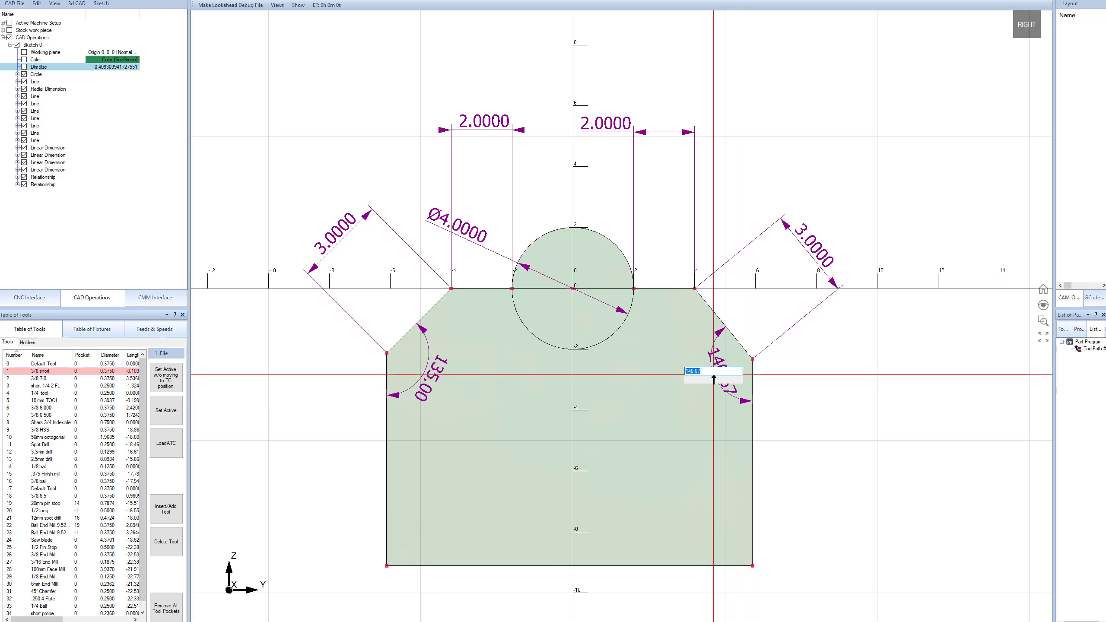
{"action": "type", "text": "135"}
{"action": "key", "text": "Return"}
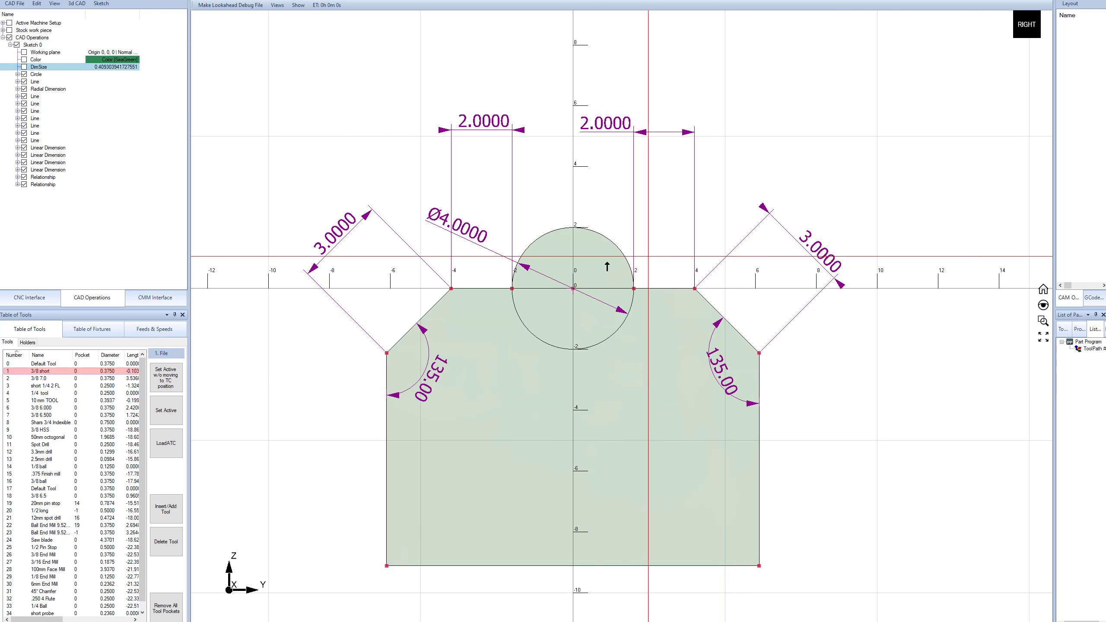
Step: Dimension the left vertical side to 7.0000
{"action": "left_click", "coordinate": [386, 424]}
{"action": "left_click", "coordinate": [333, 434]}
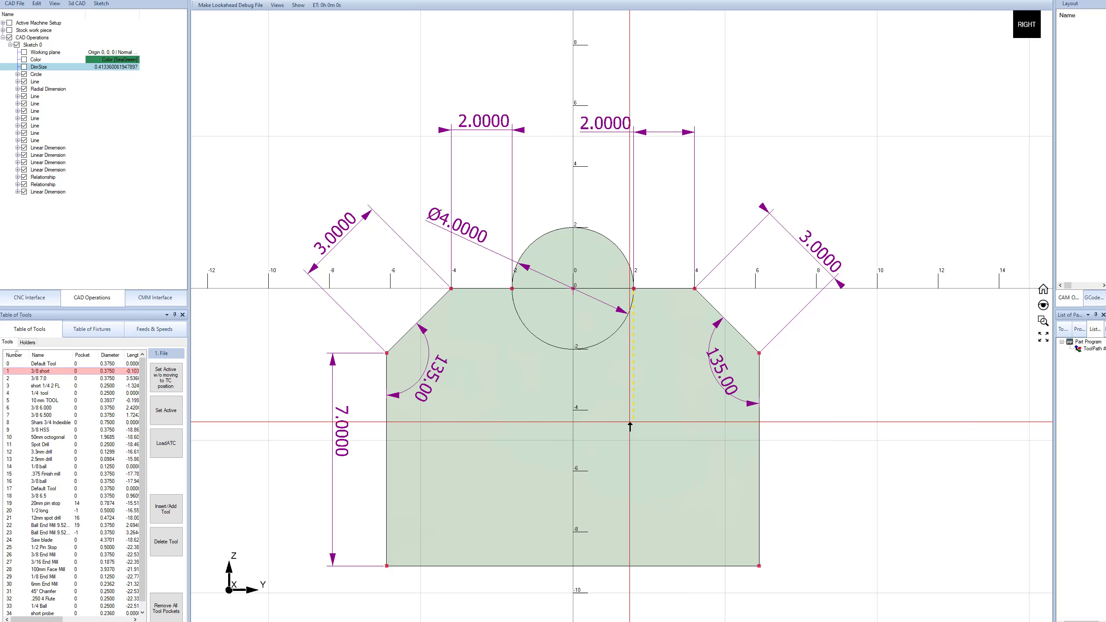
{"action": "scroll", "coordinate": [614, 322], "scroll_direction": "down", "scroll_amount": 2}
{"action": "scroll", "coordinate": [609, 323], "scroll_direction": "up", "scroll_amount": 2}
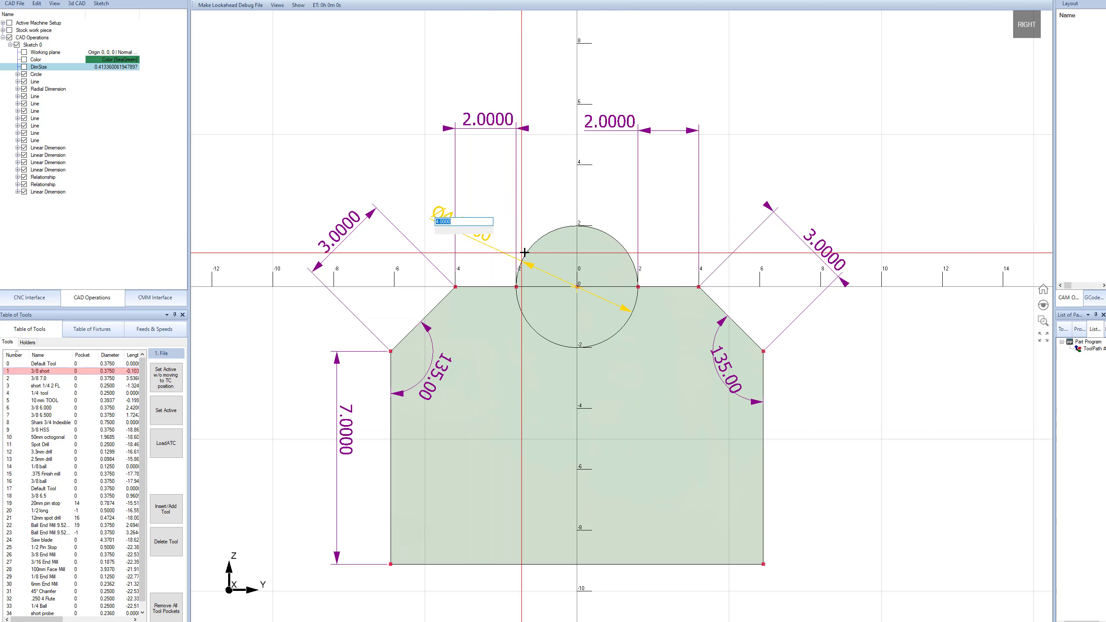
Step: Change the circle's diameter dimension to 5 so it reads Ø5.0000
{"action": "type", "text": "5"}
{"action": "key", "text": "Return"}
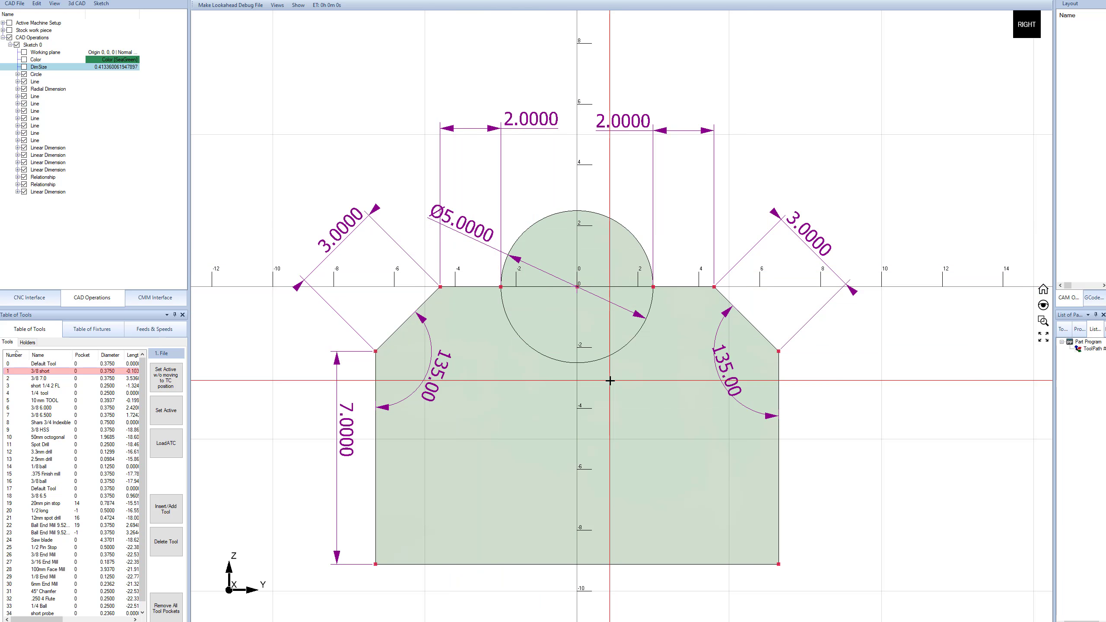
{"action": "mouse_move", "coordinate": [610, 380]}
{"action": "middle_mouse_down"}
{"action": "mouse_move", "coordinate": [585, 419]}
{"action": "mouse_move", "coordinate": [570, 395]}
{"action": "mouse_move", "coordinate": [538, 409]}
{"action": "middle_mouse_up"}
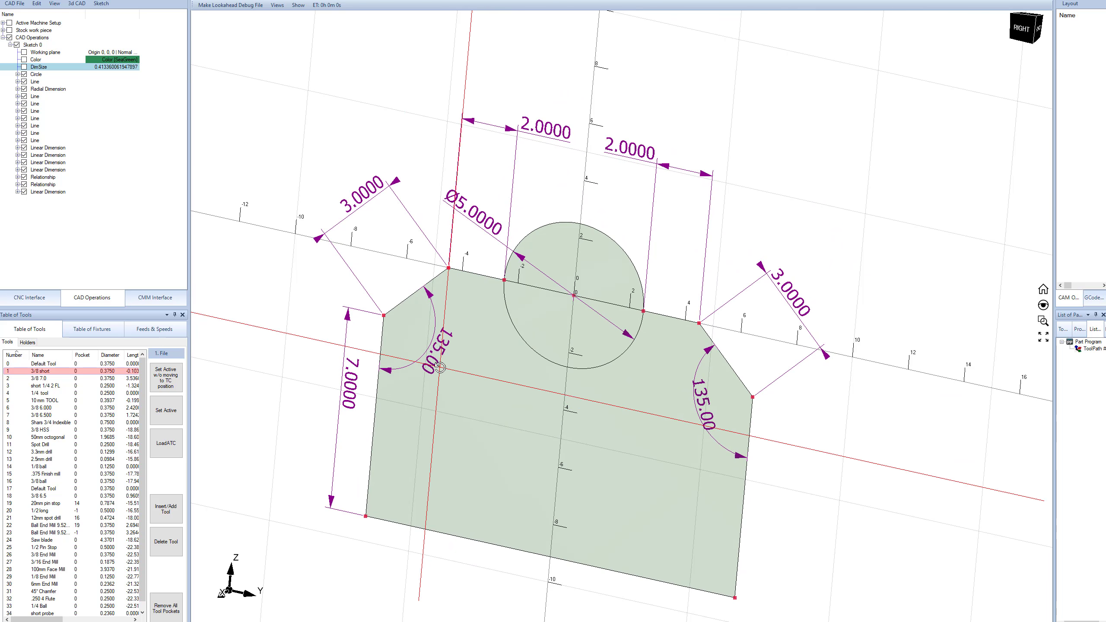
Step: Extrude the outer sketch profile from 0 to 11.0000 deep
{"action": "left_click", "coordinate": [86, 4]}
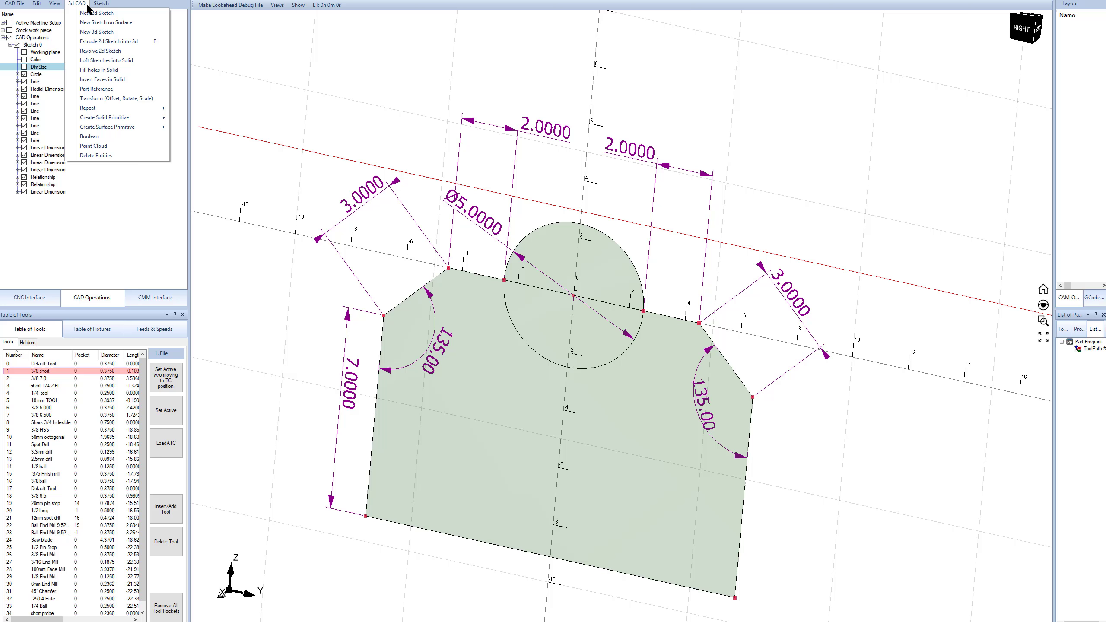
{"action": "left_click", "coordinate": [157, 41]}
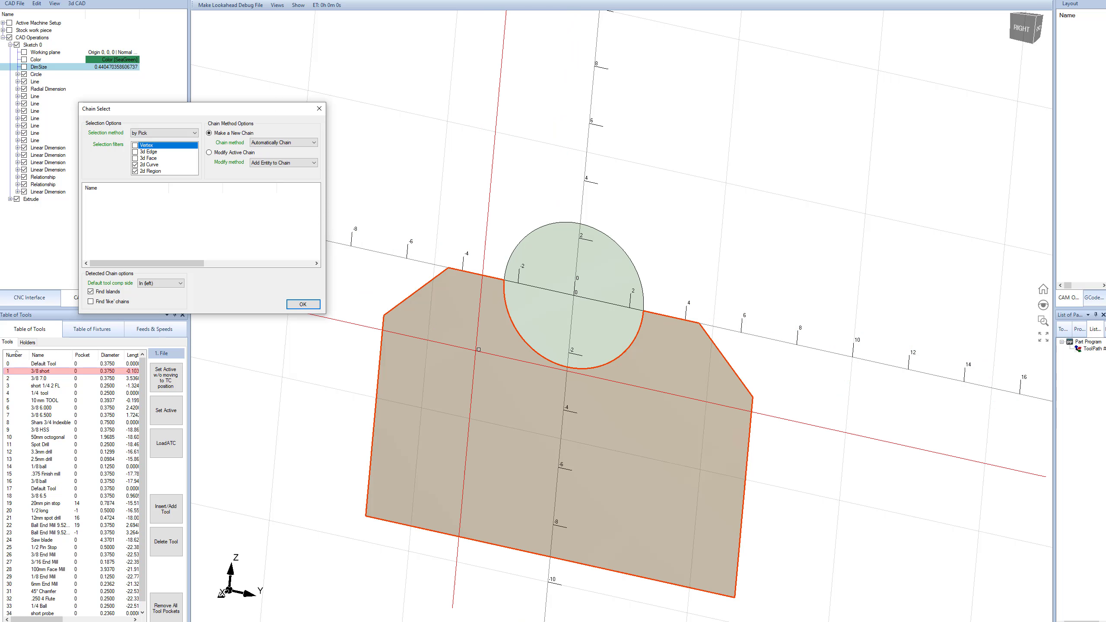
{"action": "left_click", "coordinate": [480, 349]}
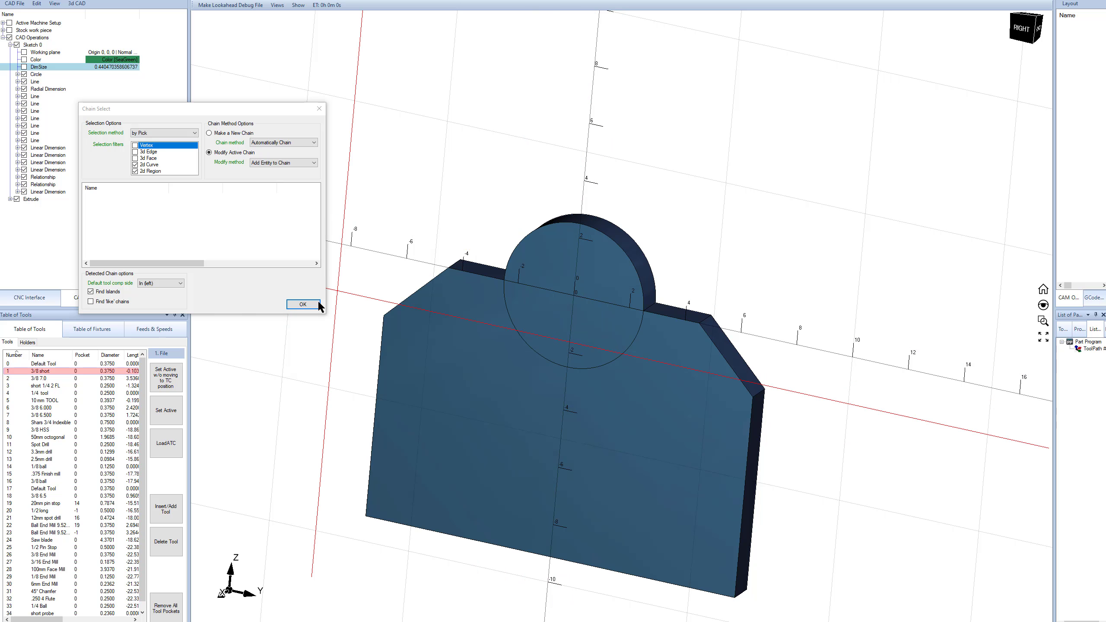
{"action": "left_click", "coordinate": [303, 304]}
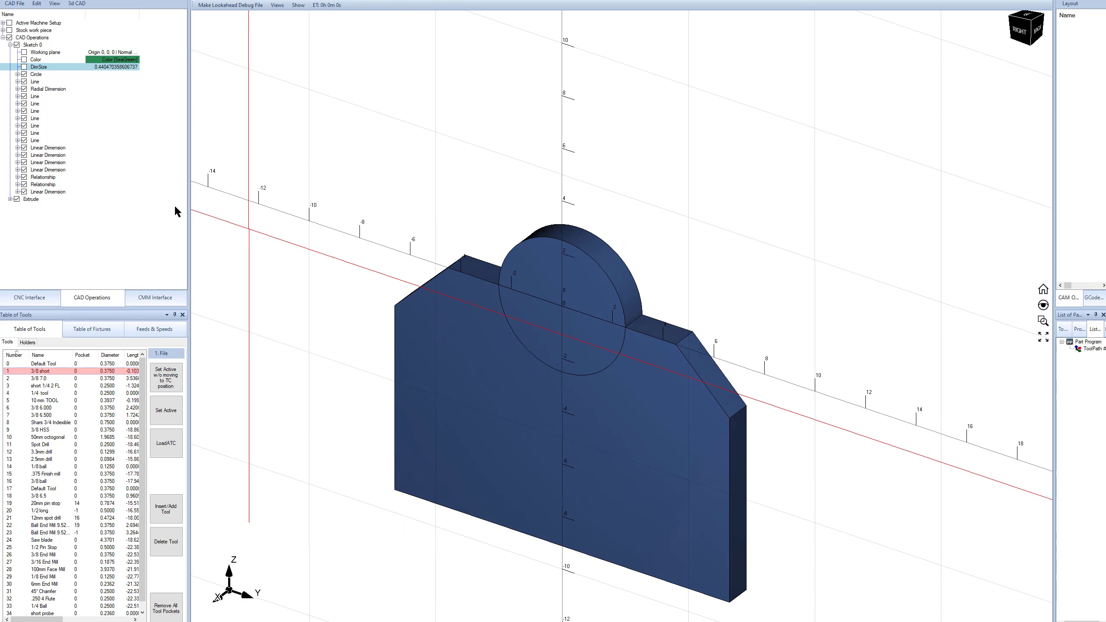
{"action": "left_click", "coordinate": [136, 214]}
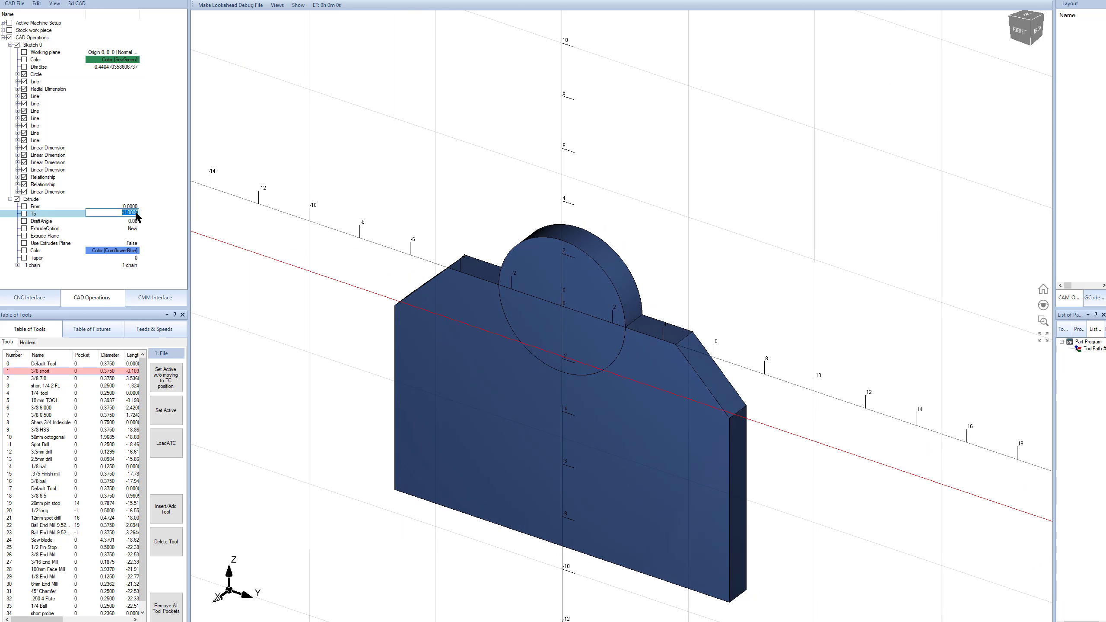
{"action": "key", "text": "Return"}
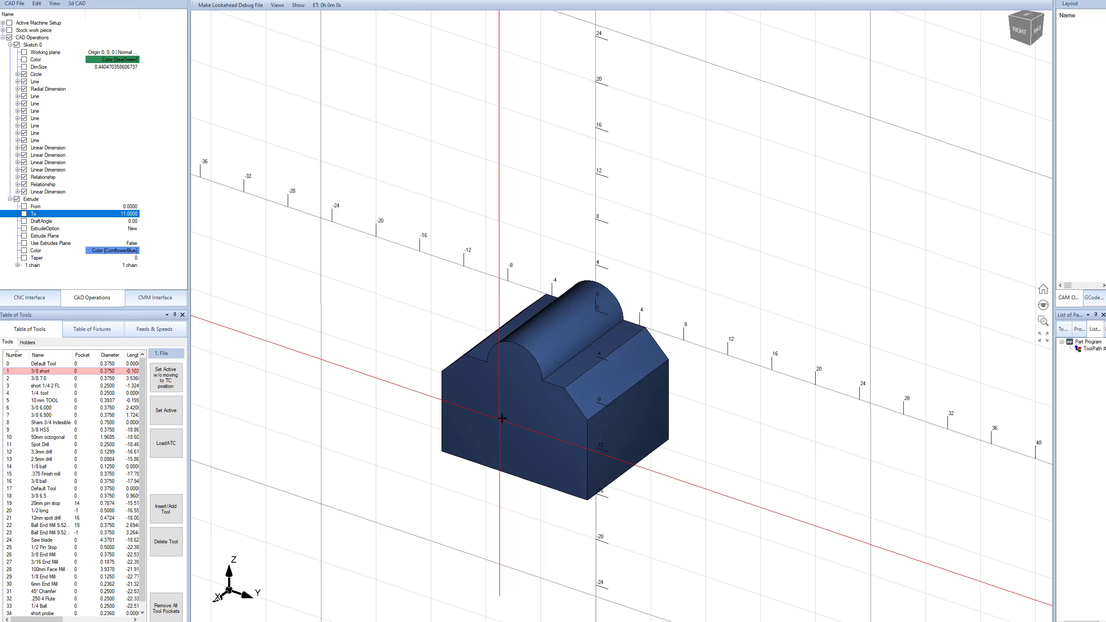
{"action": "middle_click_drag", "start_coordinate": [500, 393], "coordinate": [545, 382]}
{"action": "scroll", "coordinate": [506, 406], "scroll_direction": "up", "scroll_amount": 3}
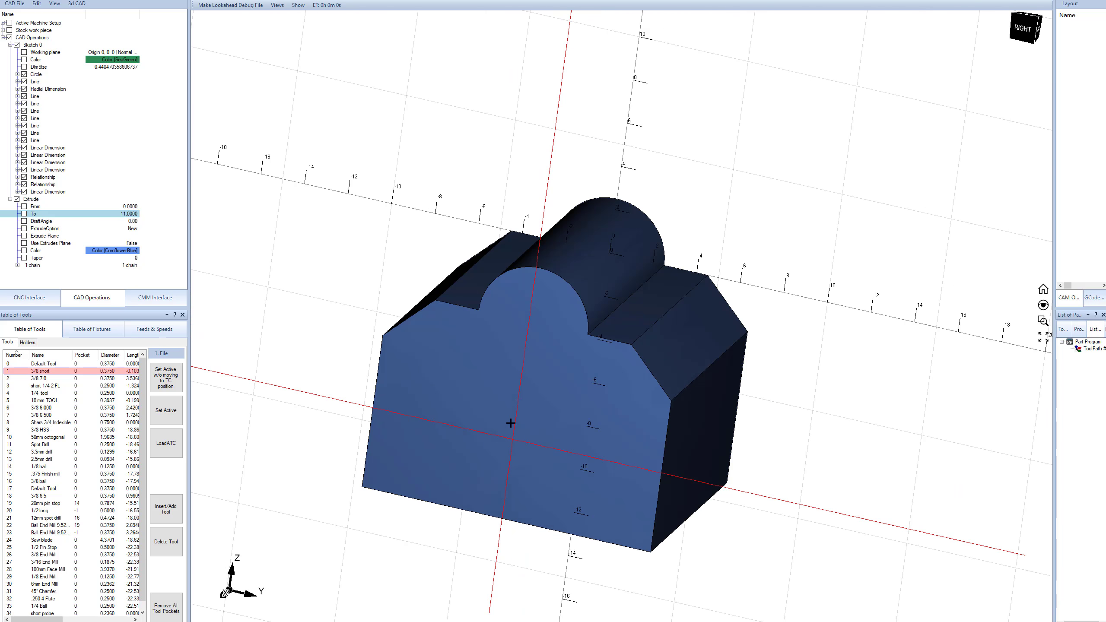
Step: Replace the extrusion's chain with the full sketch region, leaving a half-round channel through the block
{"action": "left_click", "coordinate": [130, 266]}
{"action": "key", "text": "Return"}
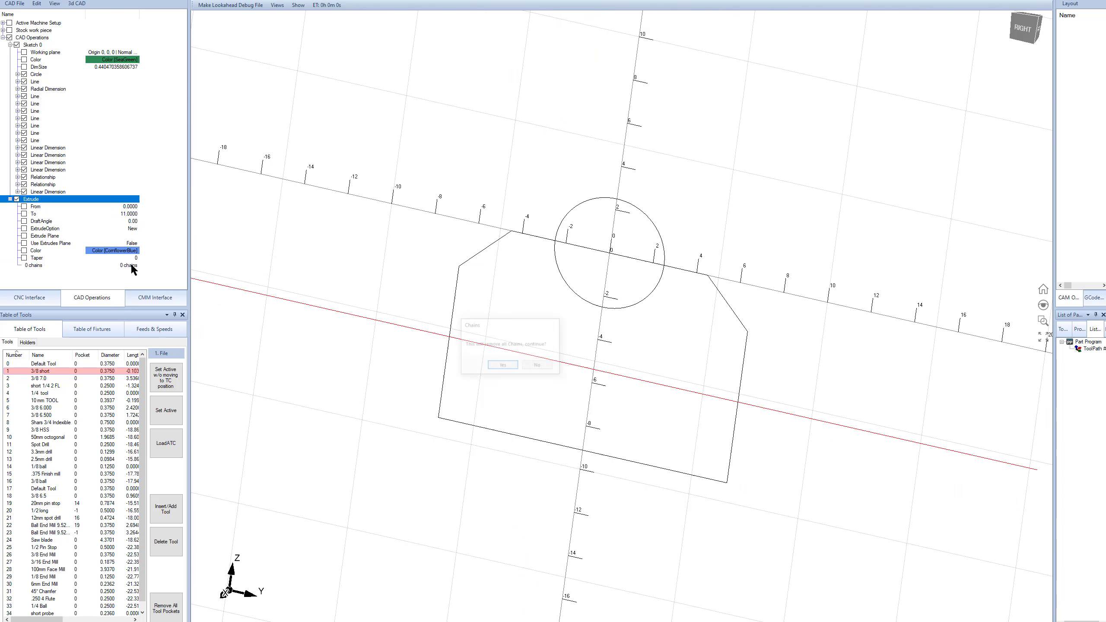
{"action": "left_click", "coordinate": [131, 266]}
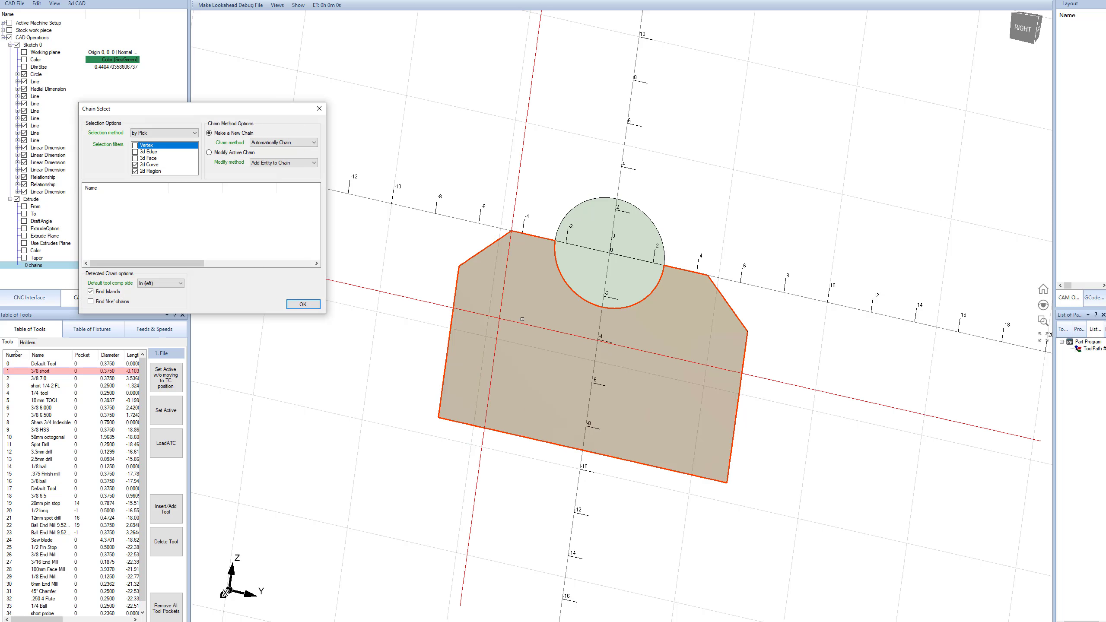
{"action": "left_click", "coordinate": [546, 330]}
{"action": "left_click", "coordinate": [303, 304]}
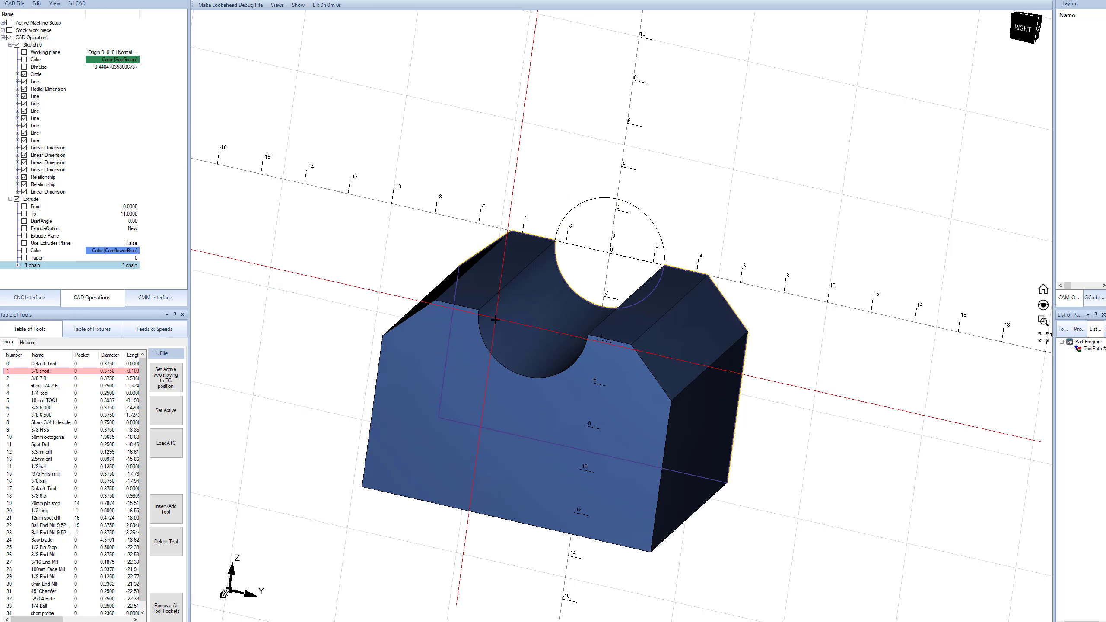
{"action": "left_click", "coordinate": [10, 45]}
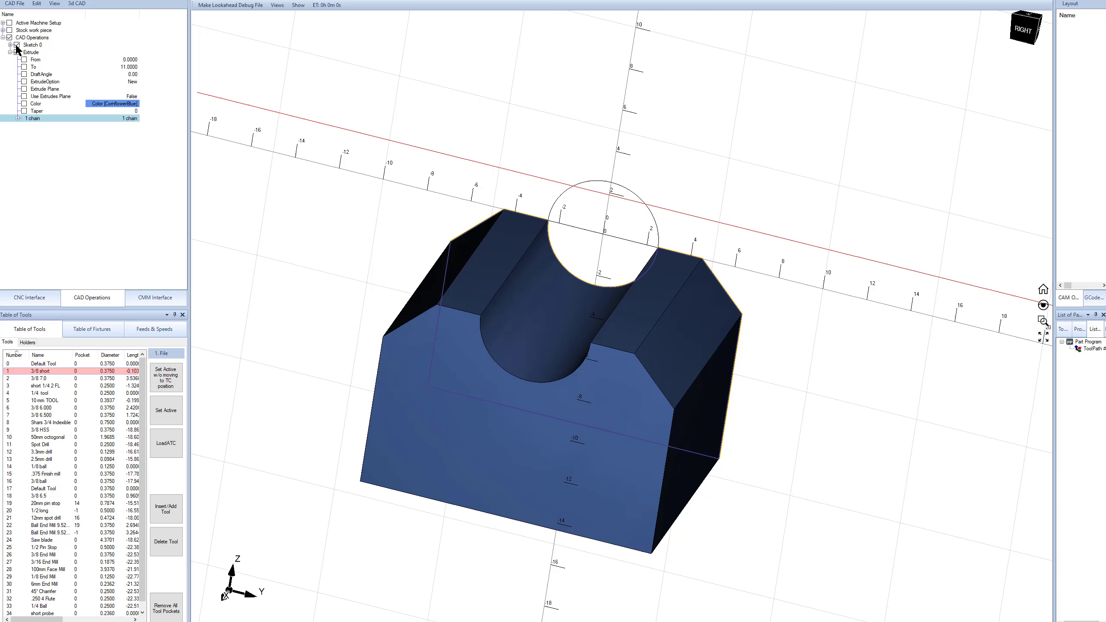
{"action": "mouse_move", "coordinate": [544, 227]}
{"action": "middle_mouse_down"}
{"action": "mouse_move", "coordinate": [432, 266]}
{"action": "mouse_move", "coordinate": [456, 271]}
{"action": "middle_mouse_up"}
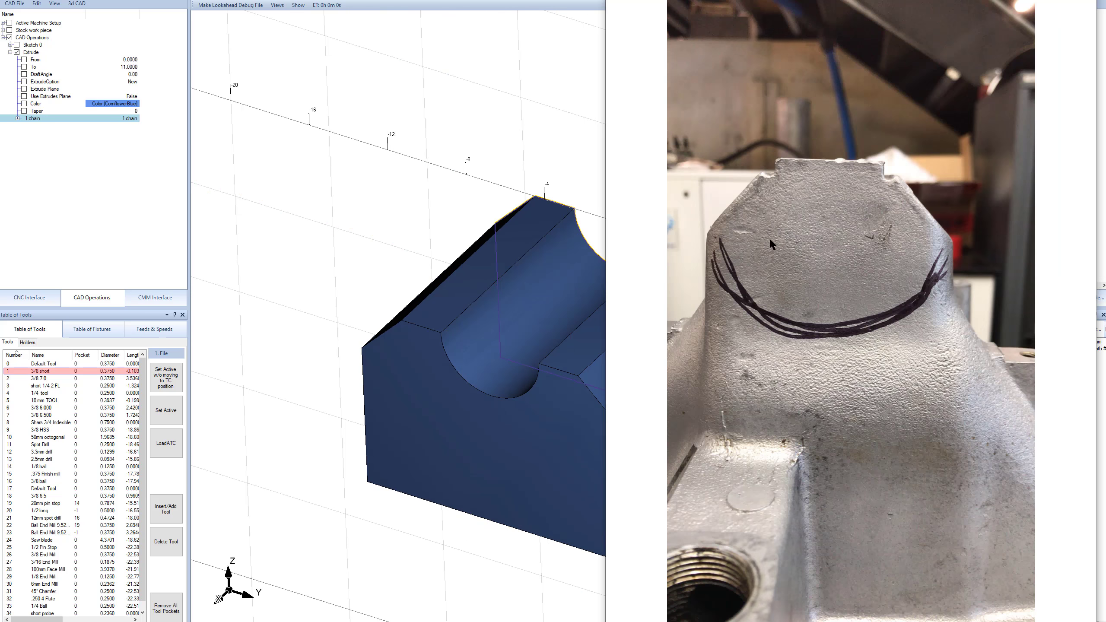
{"action": "middle_click_drag", "start_coordinate": [770, 244], "coordinate": [829, 310]}
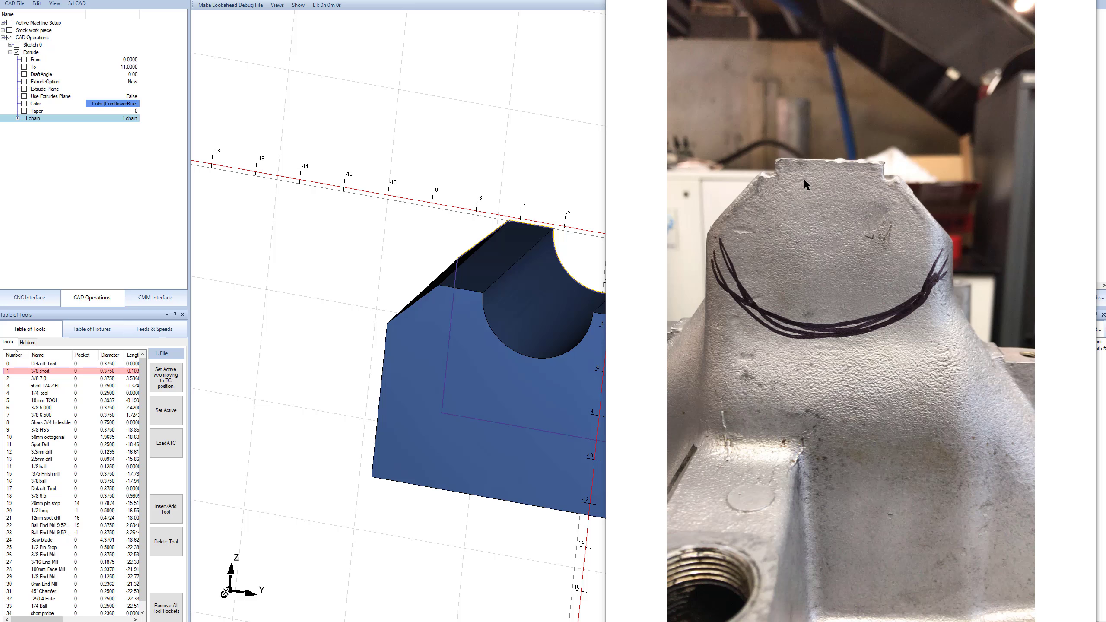
{"action": "scroll", "coordinate": [461, 249], "scroll_direction": "down", "scroll_amount": 3}
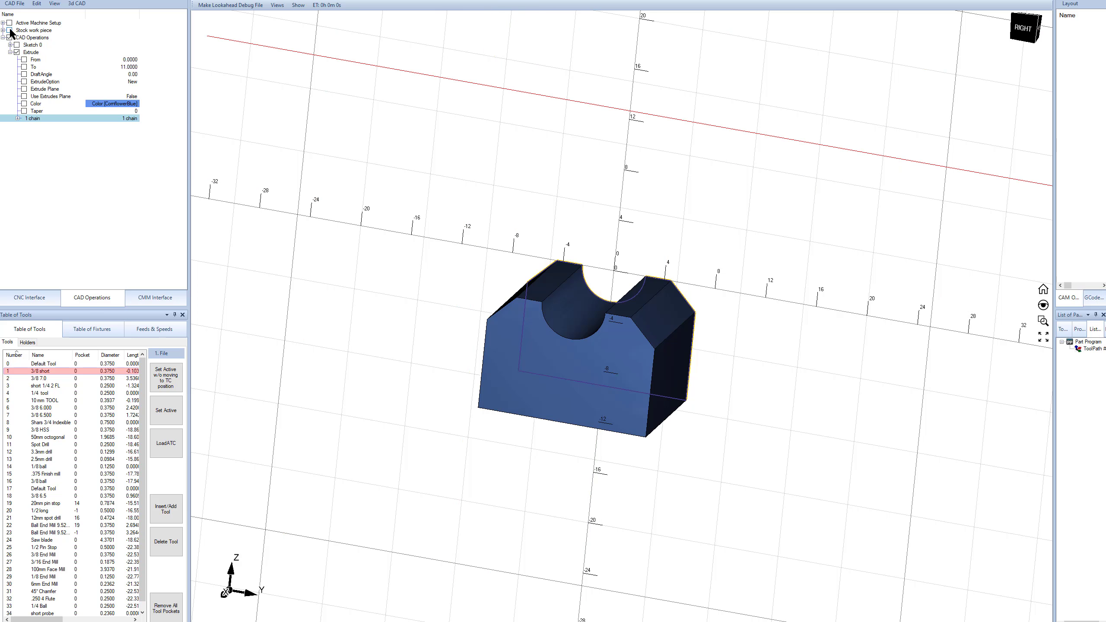
Step: Show the stock work piece with a Z Plus allowance of 2 above the block
{"action": "left_click", "coordinate": [9, 30]}
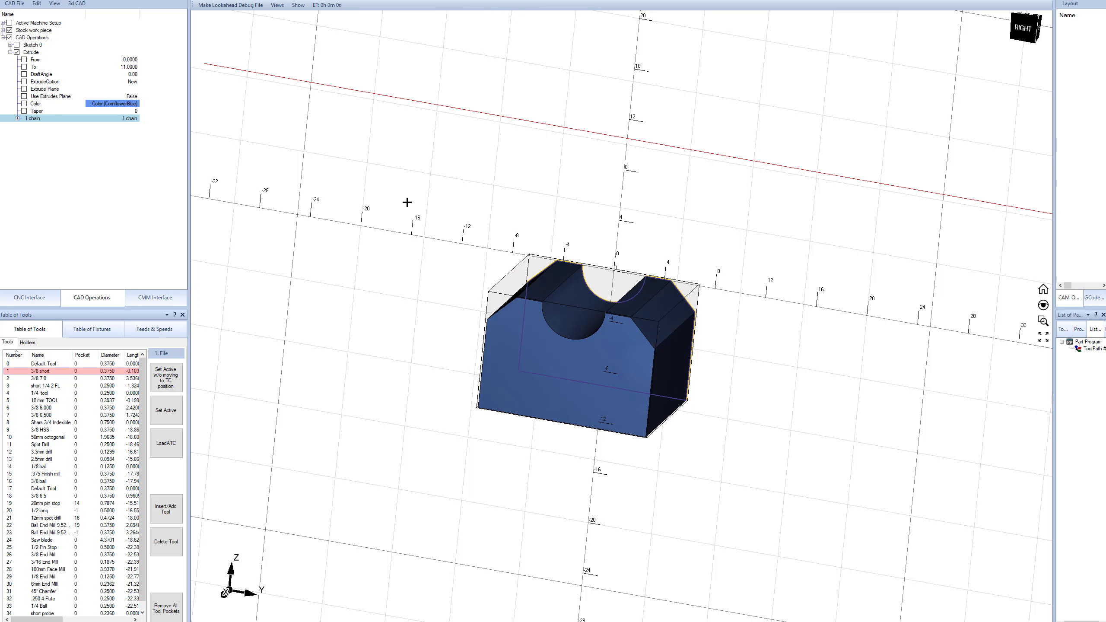
{"action": "scroll", "coordinate": [640, 238], "scroll_direction": "up", "scroll_amount": 4}
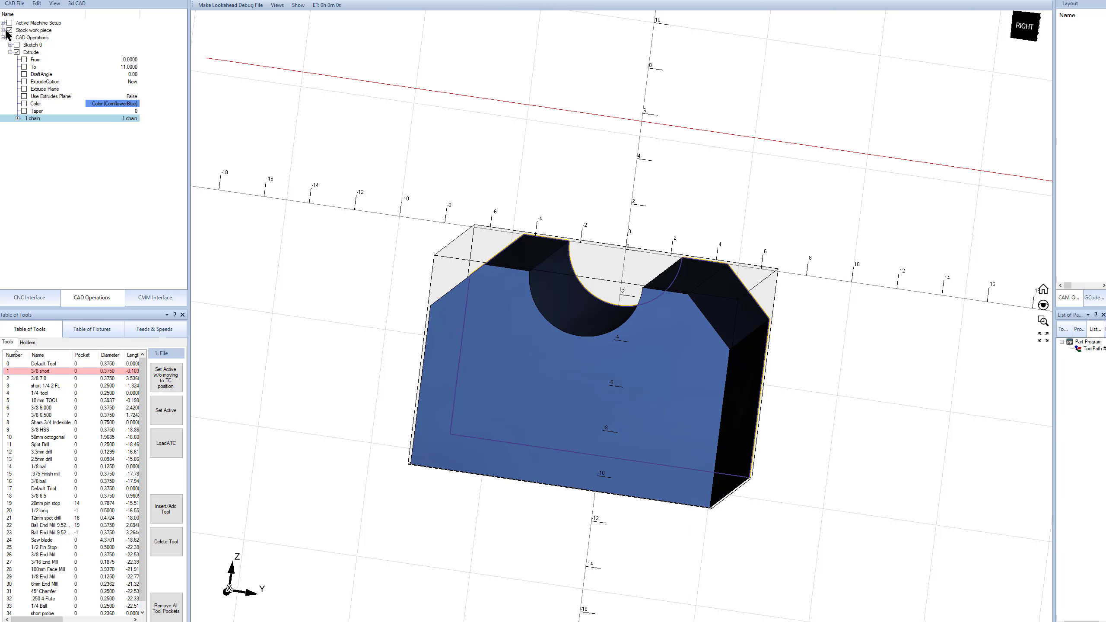
{"action": "left_click", "coordinate": [3, 30]}
{"action": "left_click", "coordinate": [9, 51]}
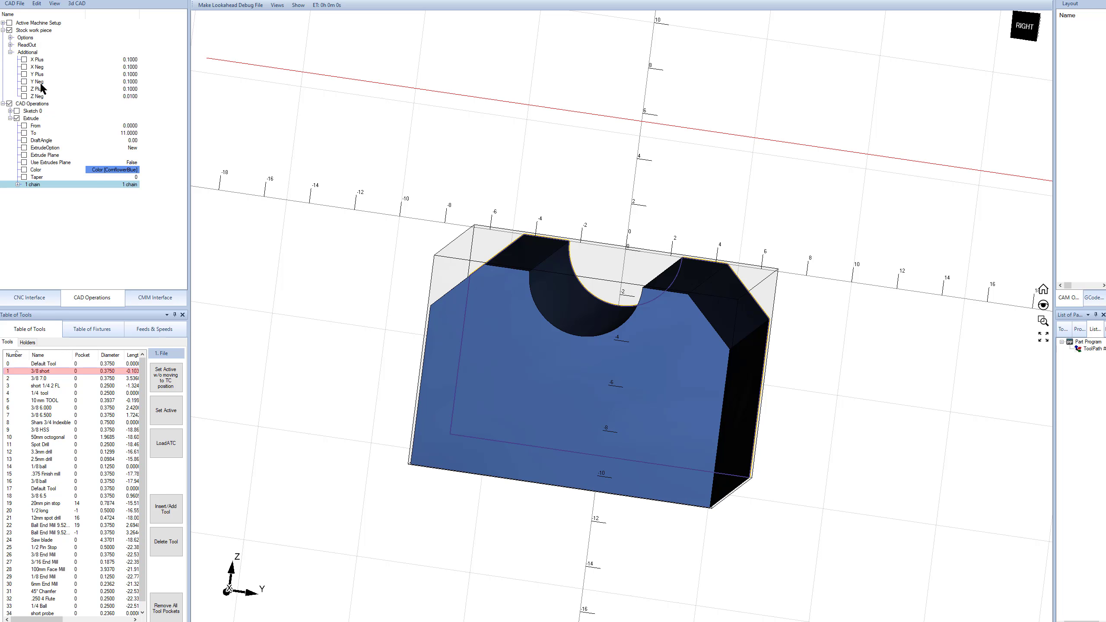
{"action": "left_click", "coordinate": [131, 90]}
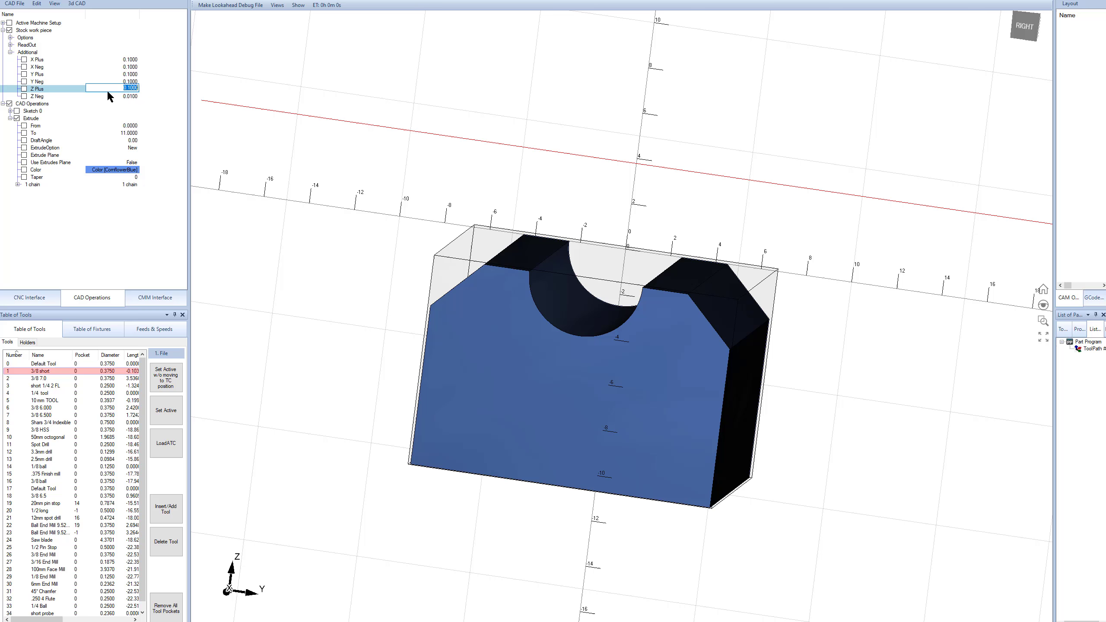
{"action": "type", "text": "2"}
{"action": "key", "text": "Return"}
{"action": "middle_click_drag", "start_coordinate": [719, 228], "coordinate": [594, 227]}
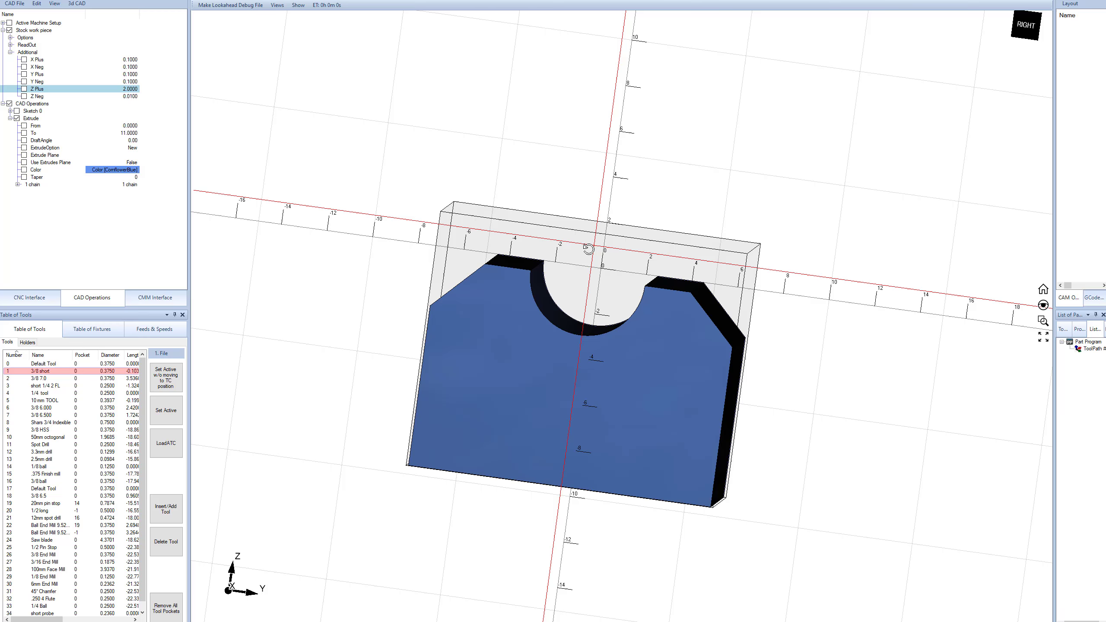
{"action": "middle_click_drag", "start_coordinate": [588, 246], "coordinate": [570, 281]}
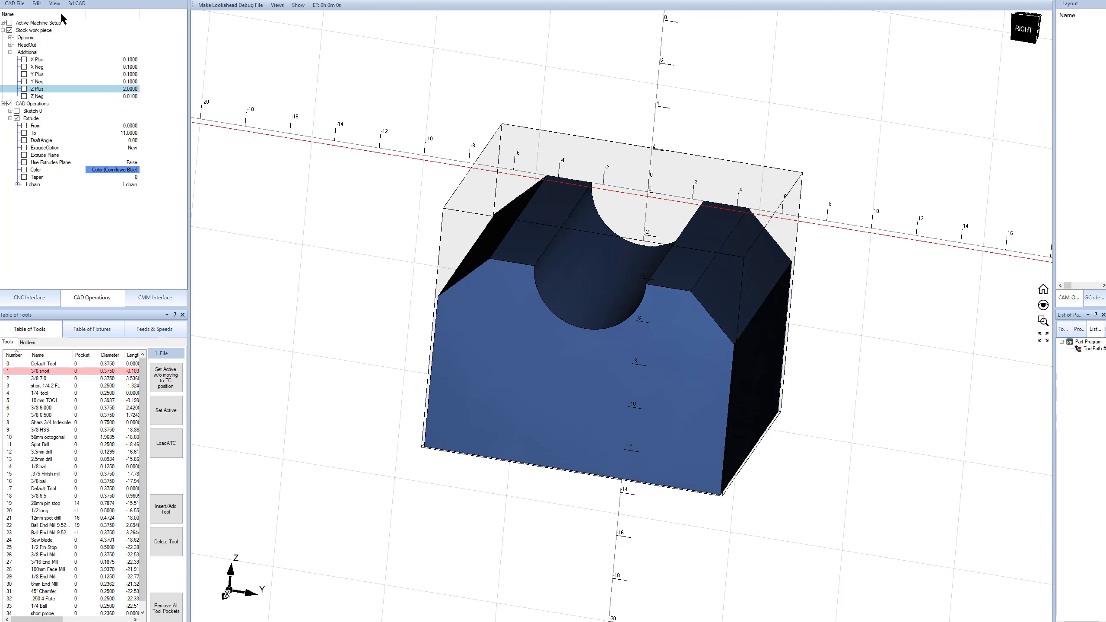
Step: Save the file using CAD File > Save As
{"action": "left_click", "coordinate": [14, 3]}
{"action": "left_click", "coordinate": [41, 34]}
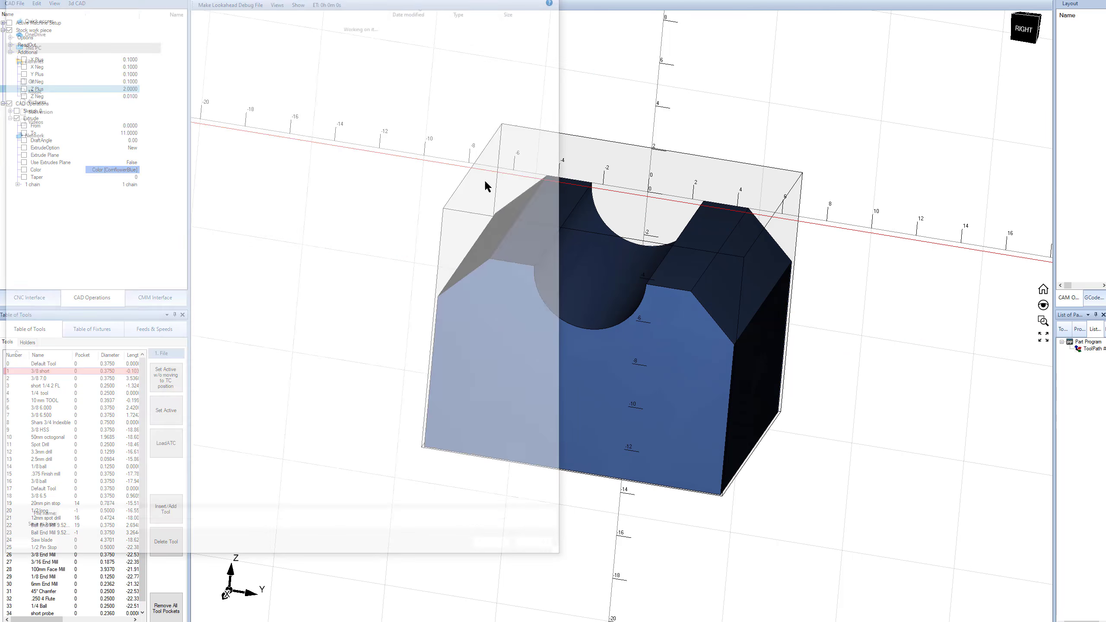
{"action": "key", "text": "Escape"}
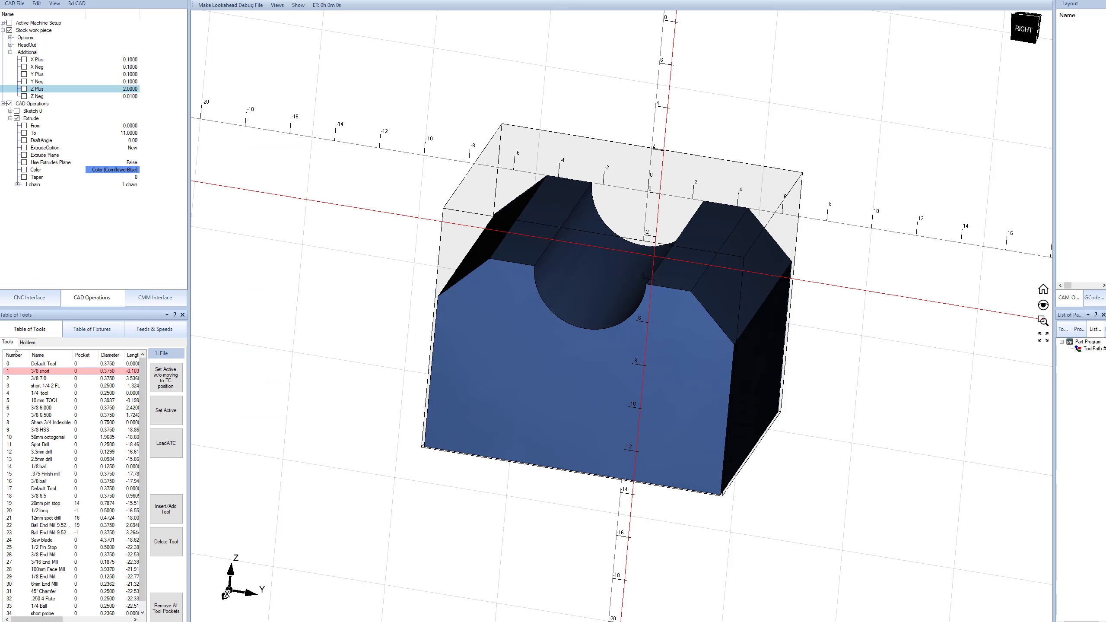
Step: Collapse the Additional stock entries and resize the side panels to widen the Toolbox
{"action": "middle_click_drag", "start_coordinate": [579, 93], "coordinate": [611, 234]}
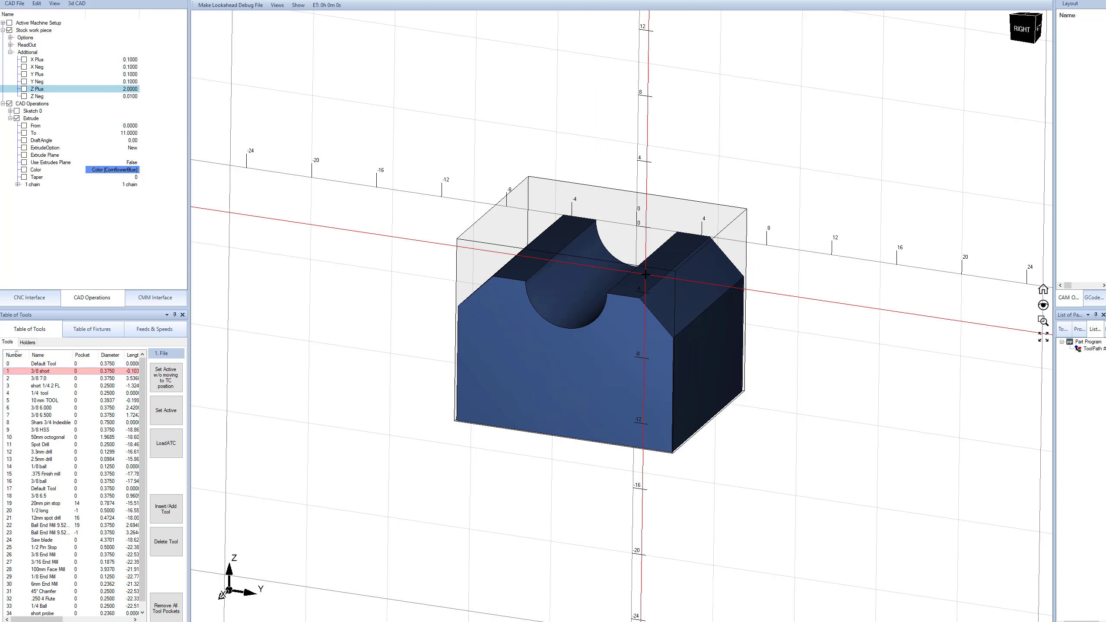
{"action": "middle_click_drag", "start_coordinate": [645, 274], "coordinate": [523, 215]}
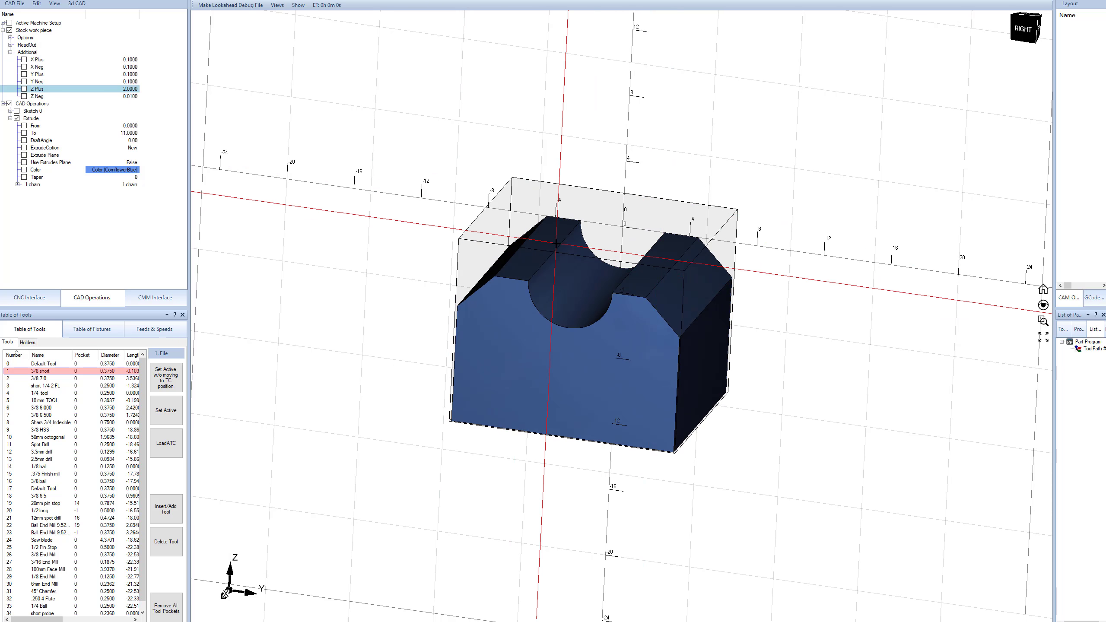
{"action": "left_click", "coordinate": [10, 52]}
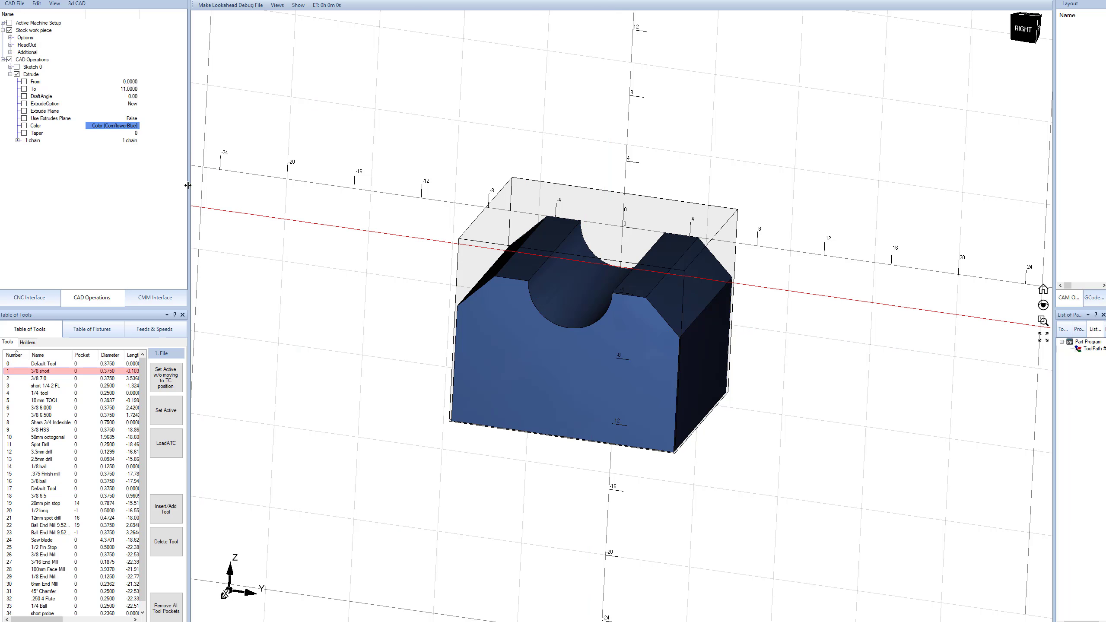
{"action": "left_click_drag", "start_coordinate": [187, 185], "coordinate": [86, 185]}
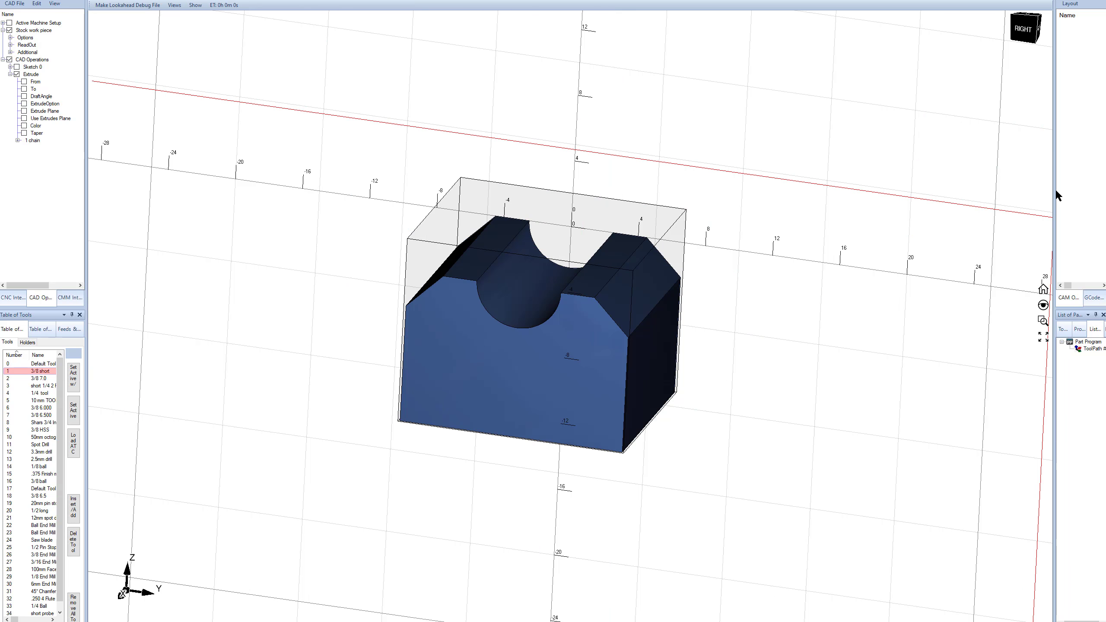
{"action": "left_click_drag", "start_coordinate": [862, 199], "coordinate": [863, 199]}
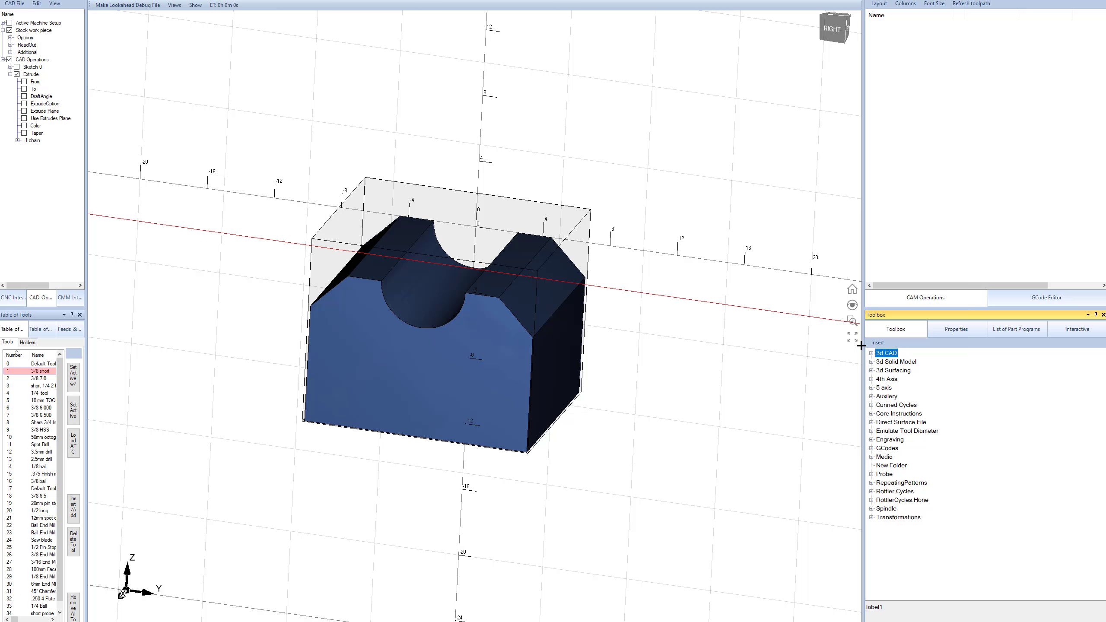
Step: Add a Face Mill operation from 2d instructions using tool 10, the 50mm octogonal cutter
{"action": "left_click", "coordinate": [872, 353]}
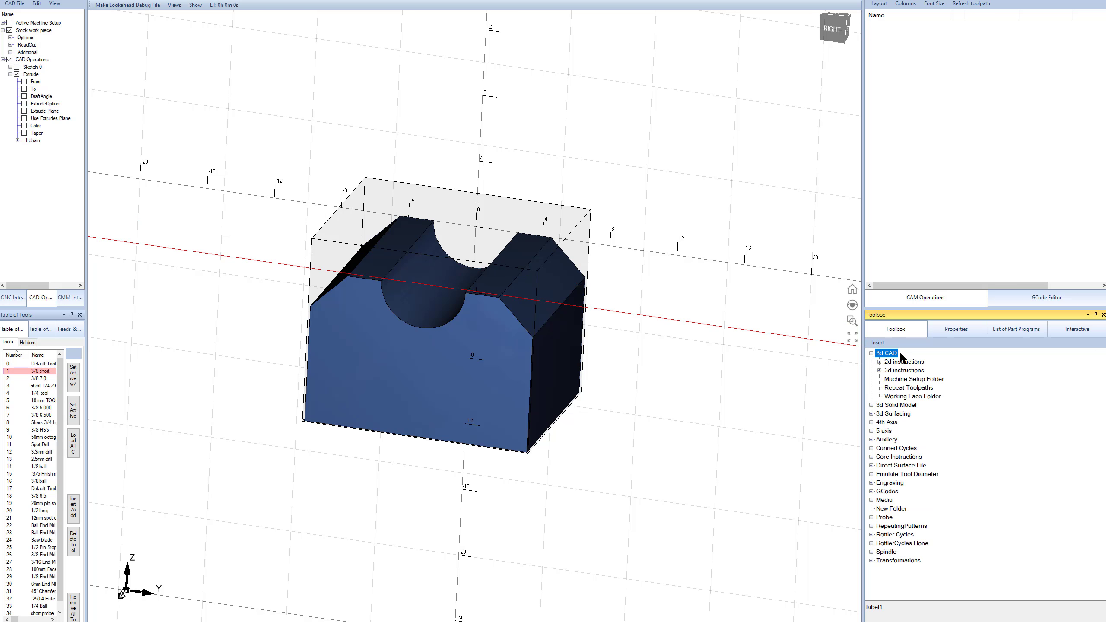
{"action": "left_click", "coordinate": [879, 361]}
{"action": "double_click", "coordinate": [904, 414]}
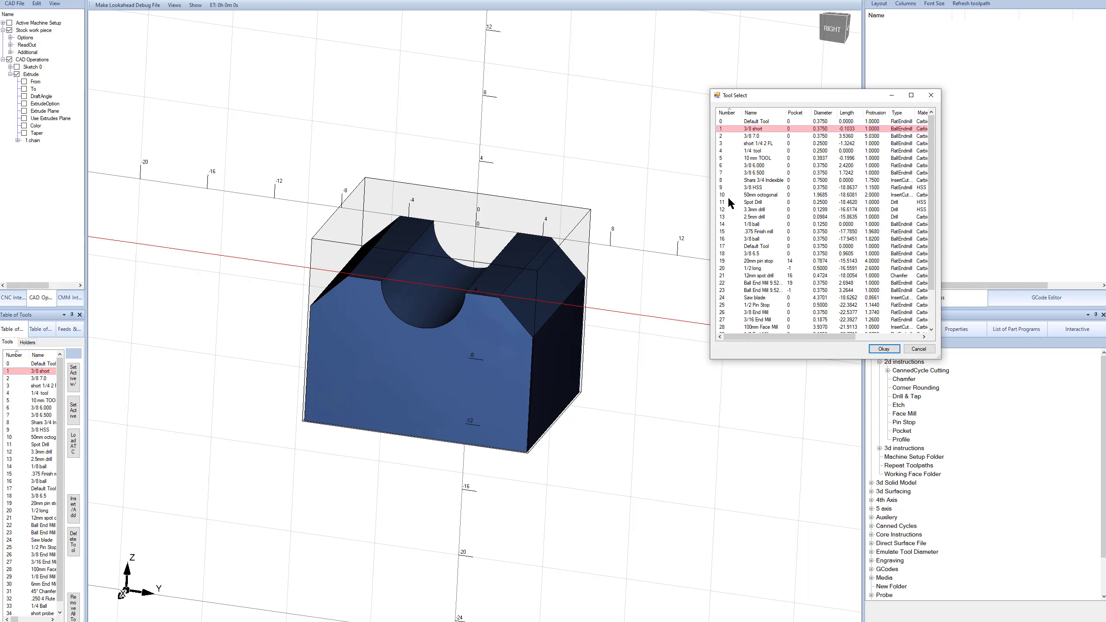
{"action": "double_click", "coordinate": [754, 197]}
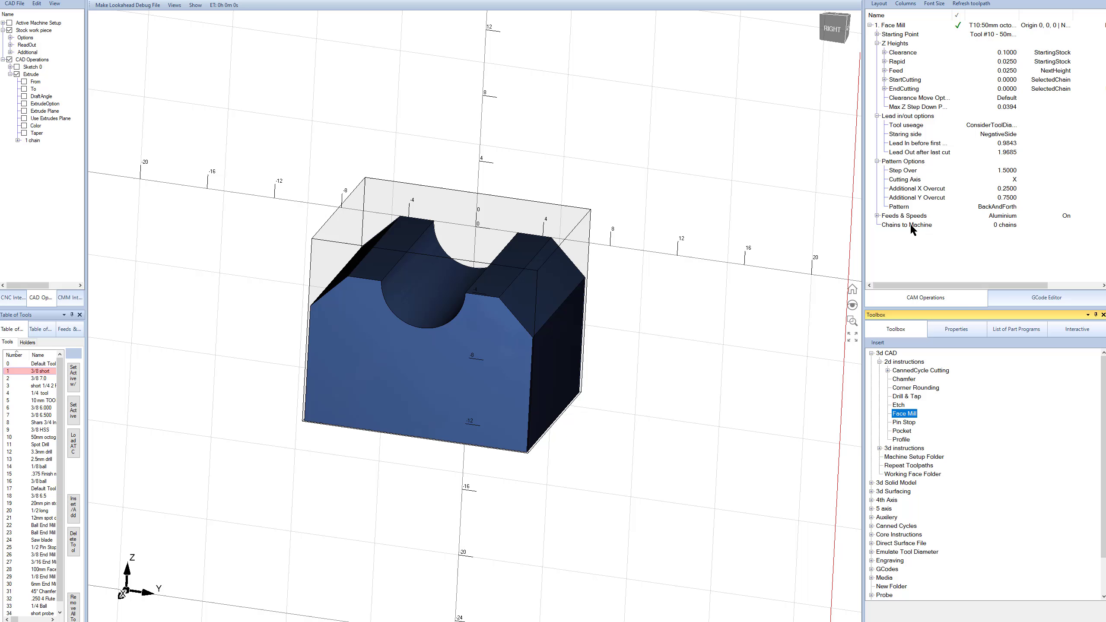
Step: Select the stock's top face as the Face Mill geometry
{"action": "double_click", "coordinate": [1004, 224]}
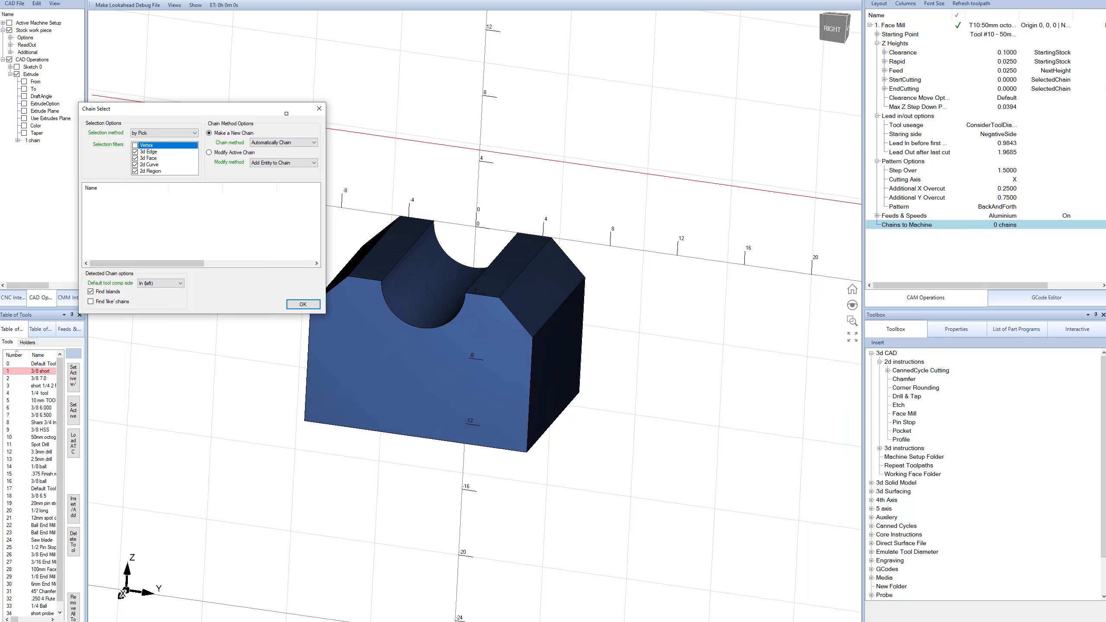
{"action": "left_click_drag", "start_coordinate": [244, 114], "coordinate": [206, 215]}
{"action": "scroll", "coordinate": [346, 241], "scroll_direction": "up", "scroll_amount": 2}
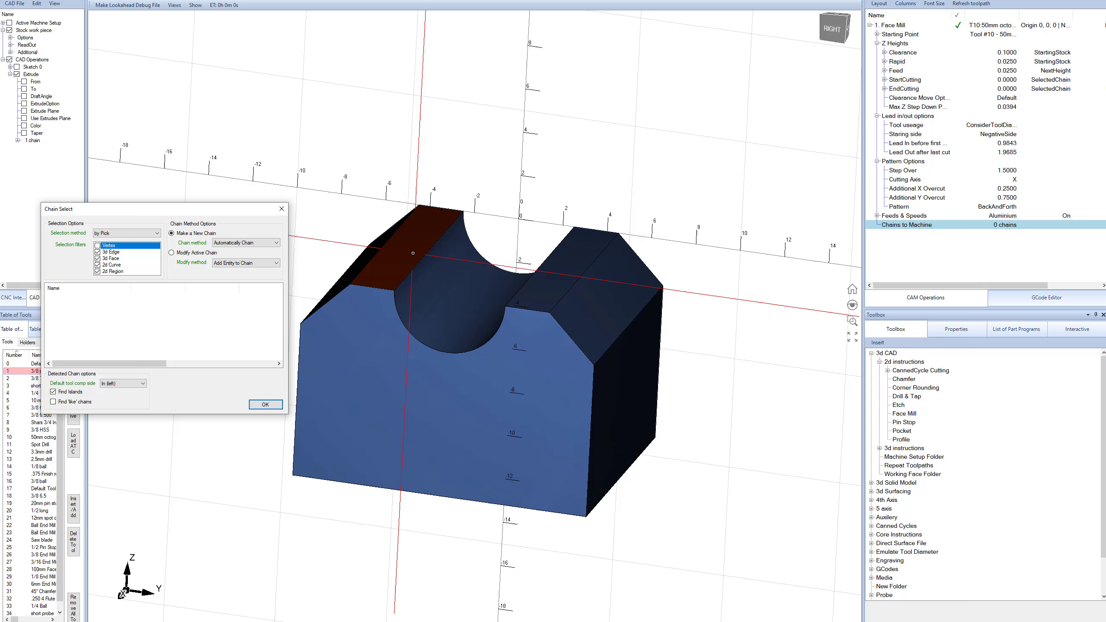
{"action": "left_click", "coordinate": [10, 31]}
{"action": "middle_click_drag", "start_coordinate": [323, 84], "coordinate": [319, 103]}
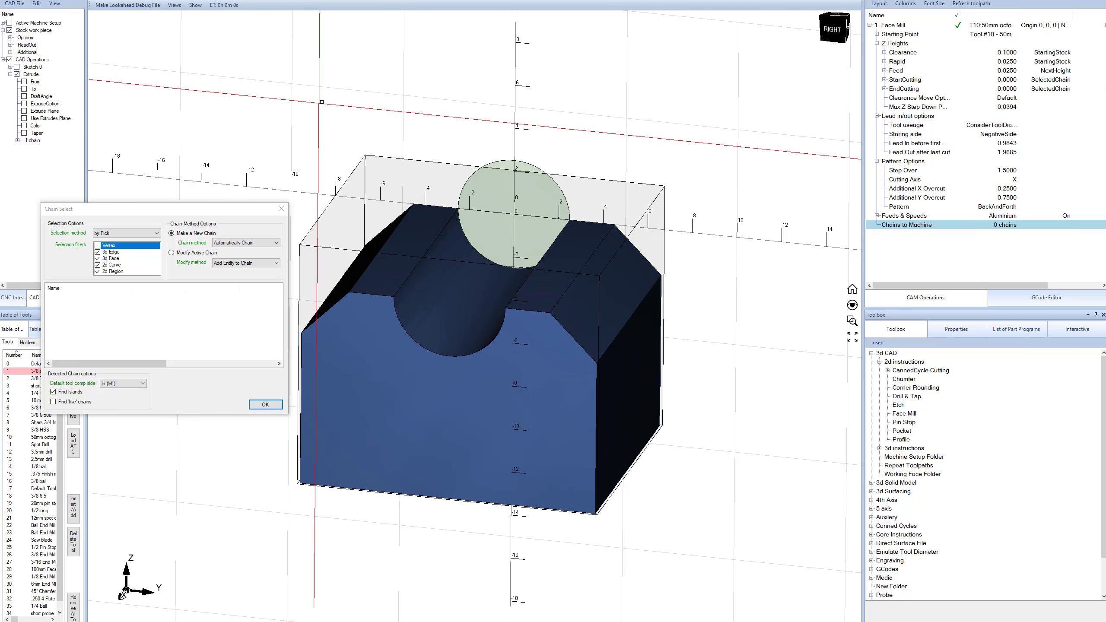
{"action": "left_click", "coordinate": [368, 221]}
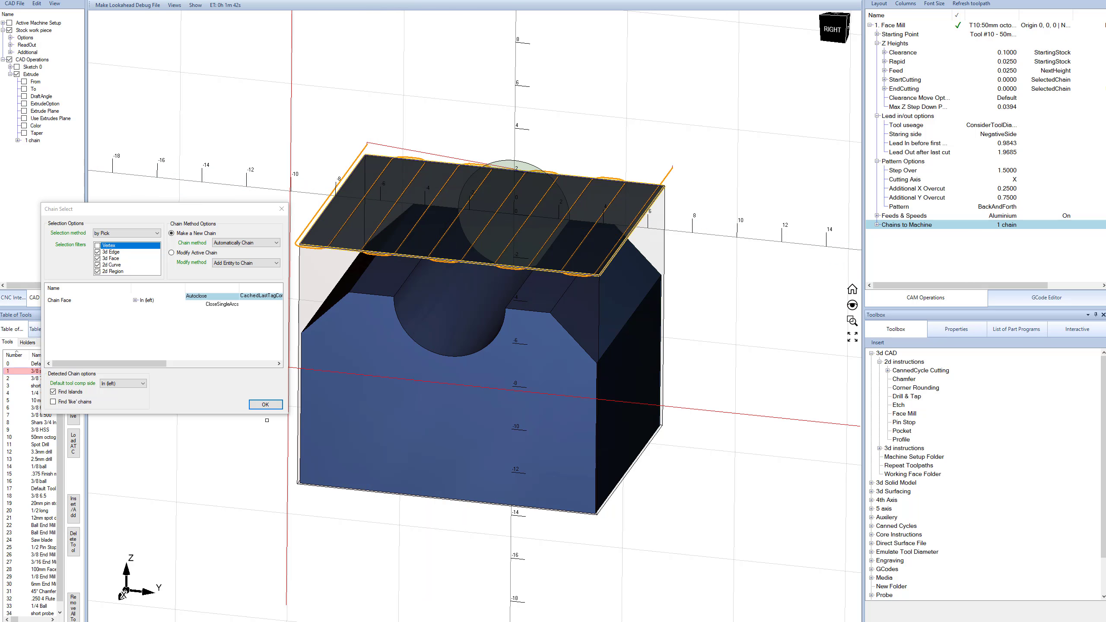
{"action": "left_click", "coordinate": [265, 404]}
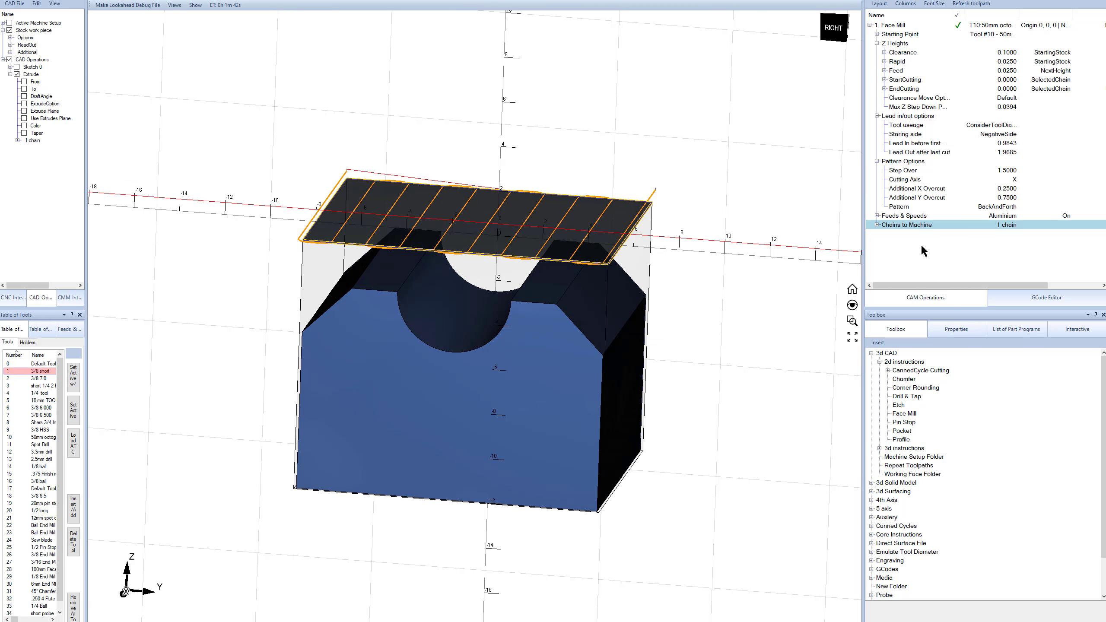
{"action": "middle_click_drag", "start_coordinate": [557, 331], "coordinate": [557, 261]}
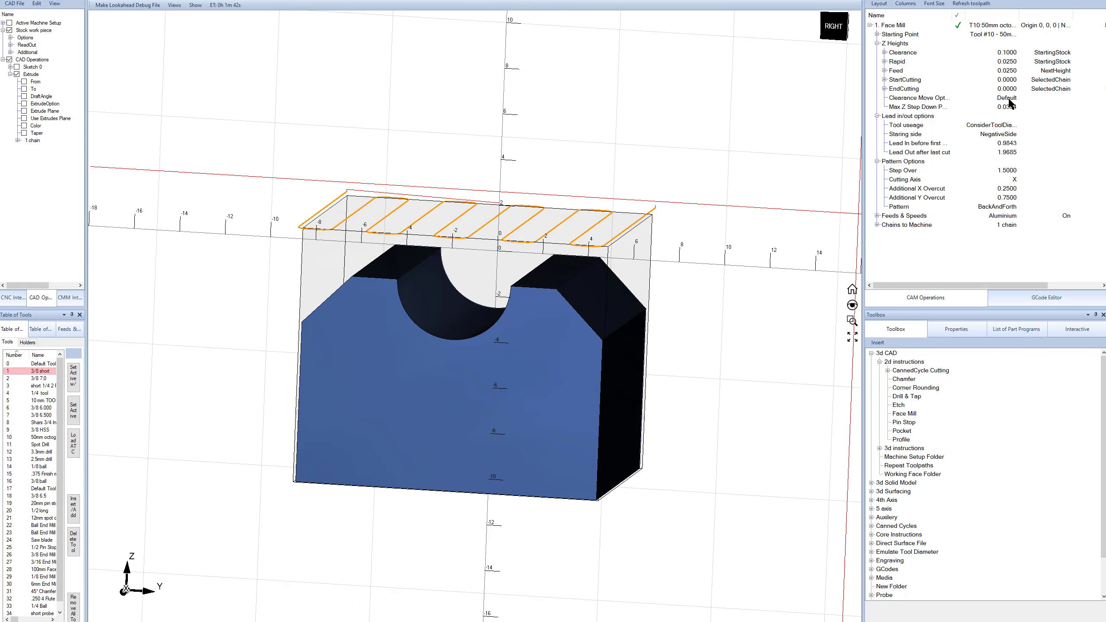
Step: Set the Face Mill EndCutting option to GeometrySelection
{"action": "left_click", "coordinate": [909, 89]}
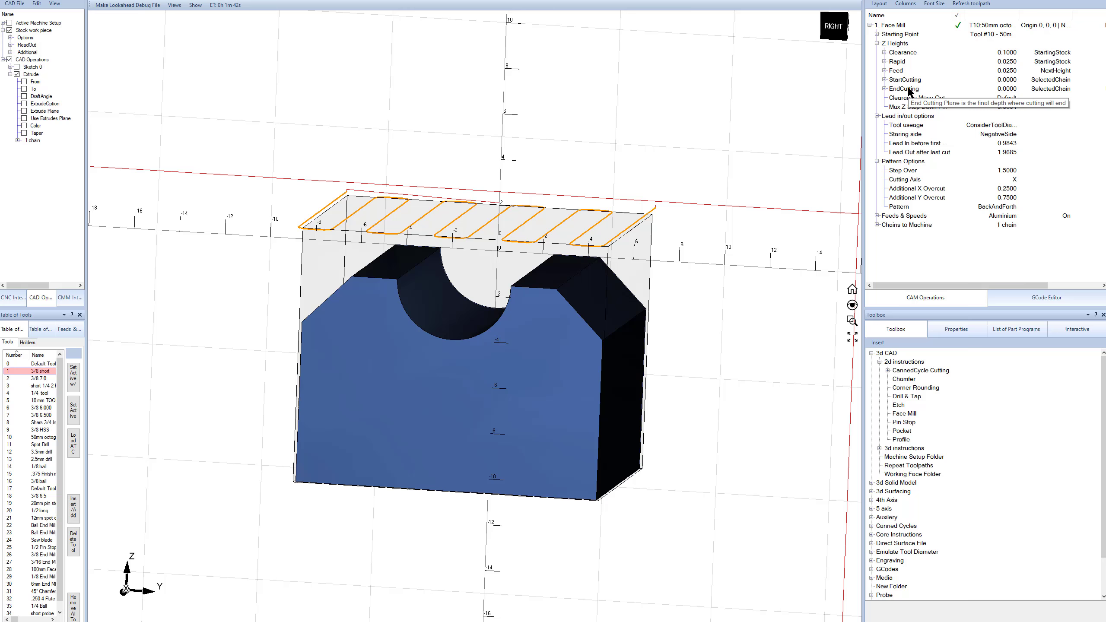
{"action": "left_click", "coordinate": [1058, 89]}
{"action": "left_click", "coordinate": [1012, 139]}
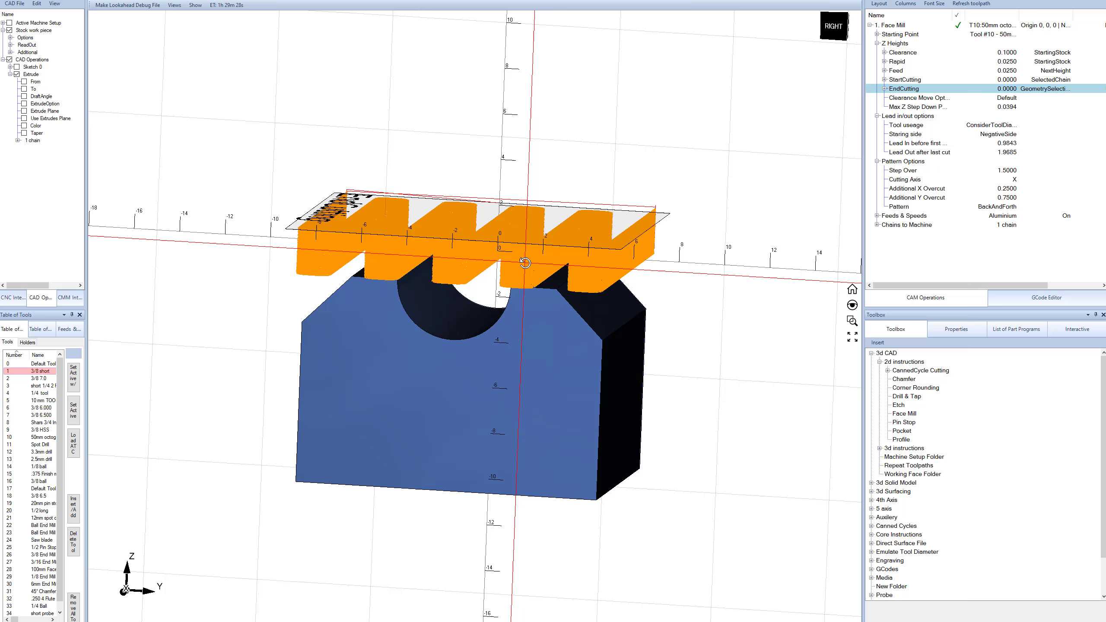
{"action": "middle_click_drag", "start_coordinate": [563, 274], "coordinate": [504, 217]}
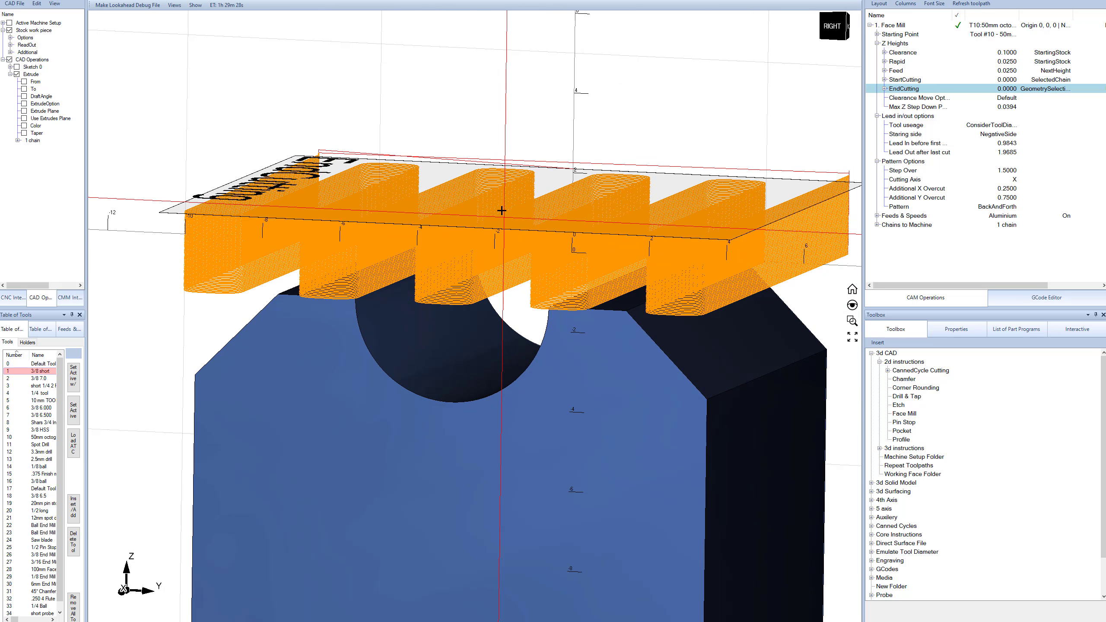
{"action": "middle_click_drag", "start_coordinate": [537, 298], "coordinate": [543, 301]}
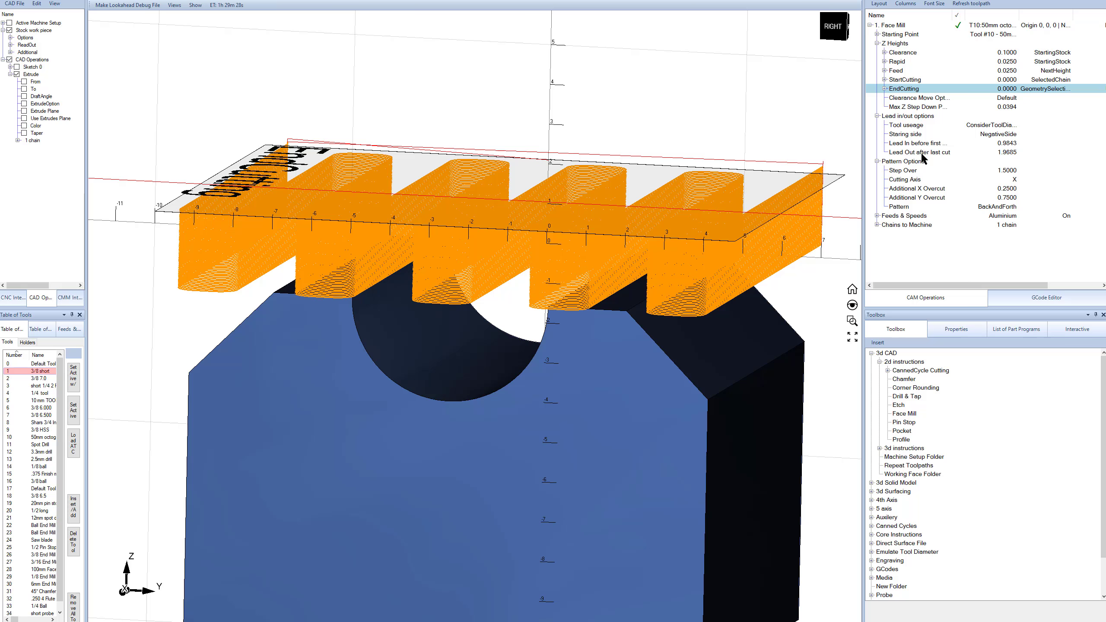
Step: Set Max Z Step Down to 0.15 and Step Over to 3
{"action": "left_click", "coordinate": [1007, 107]}
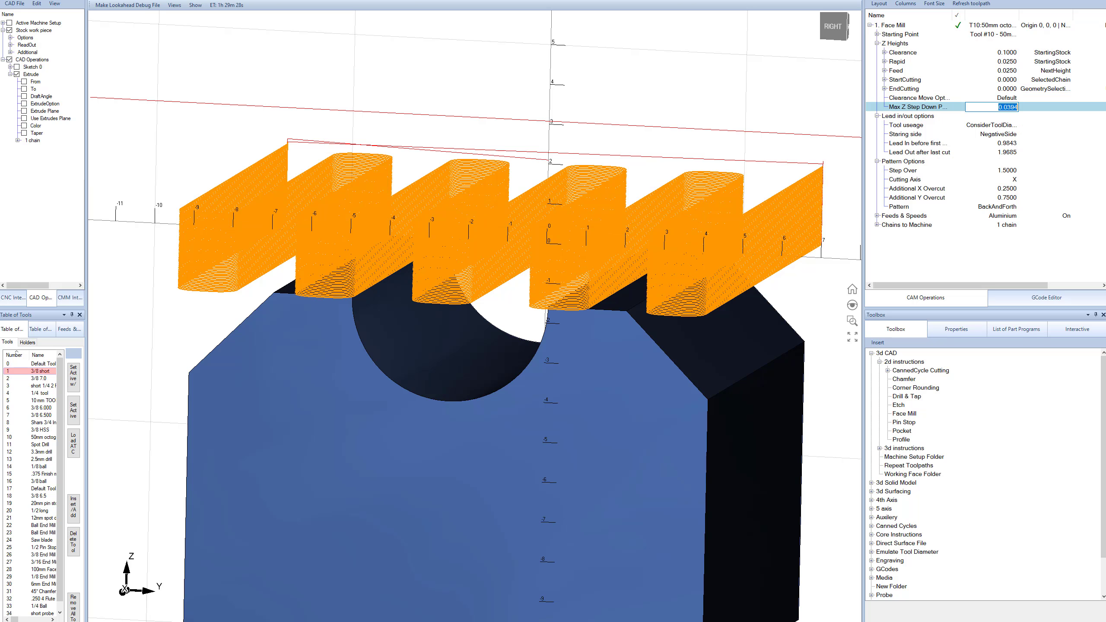
{"action": "key", "text": "Return"}
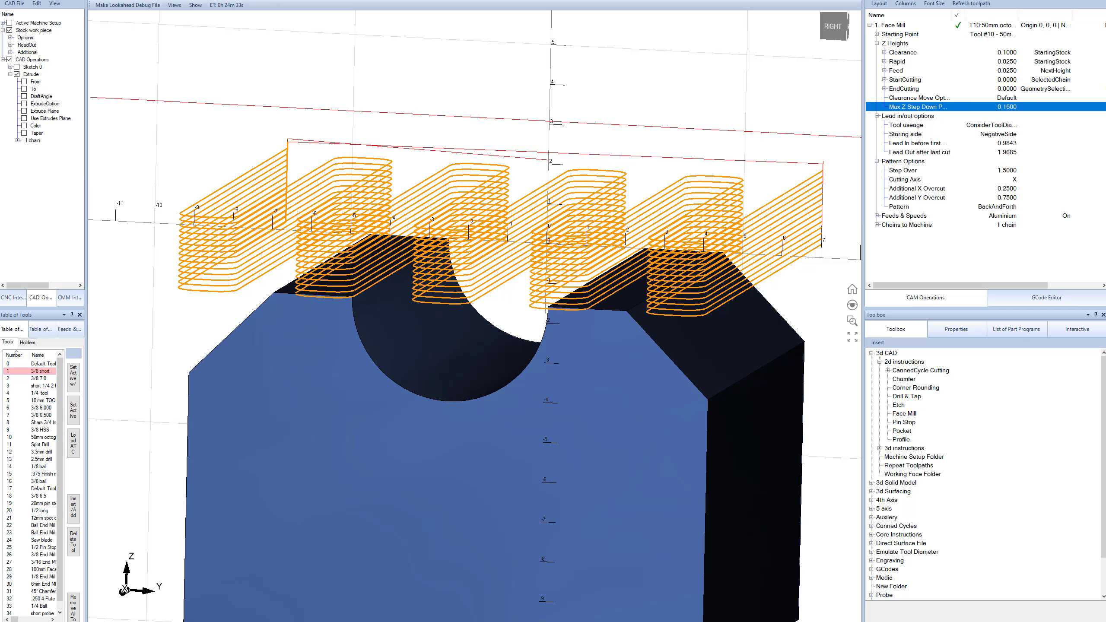
{"action": "left_click", "coordinate": [1007, 170]}
{"action": "type", "text": "3"}
{"action": "key", "text": "Return"}
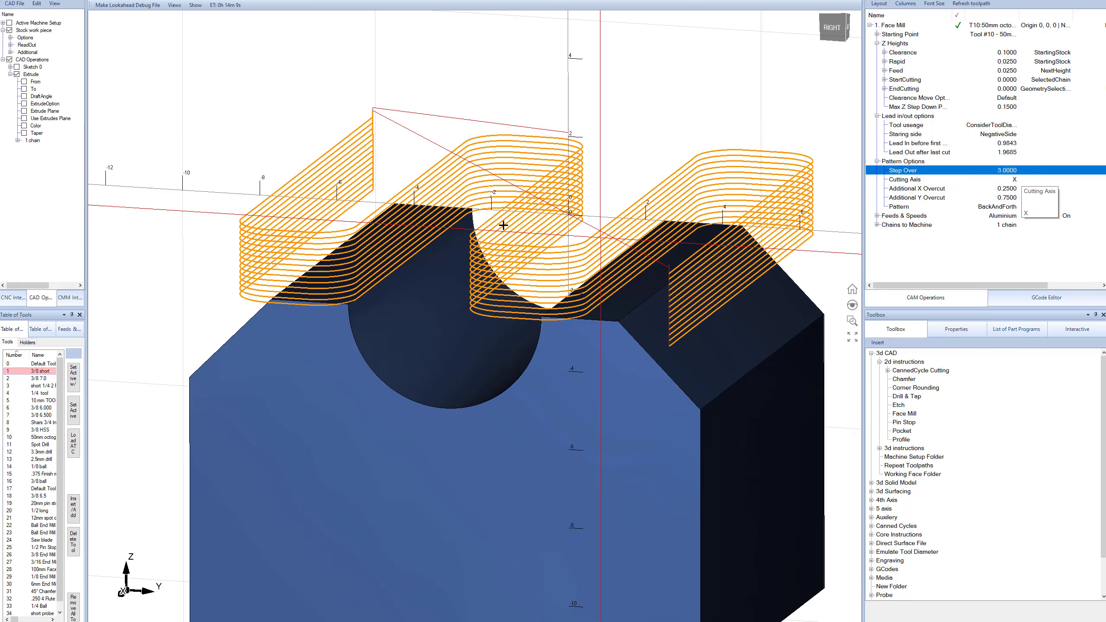
{"action": "middle_click_drag", "start_coordinate": [501, 209], "coordinate": [522, 224]}
{"action": "scroll", "coordinate": [528, 223], "scroll_direction": "down", "scroll_amount": 3}
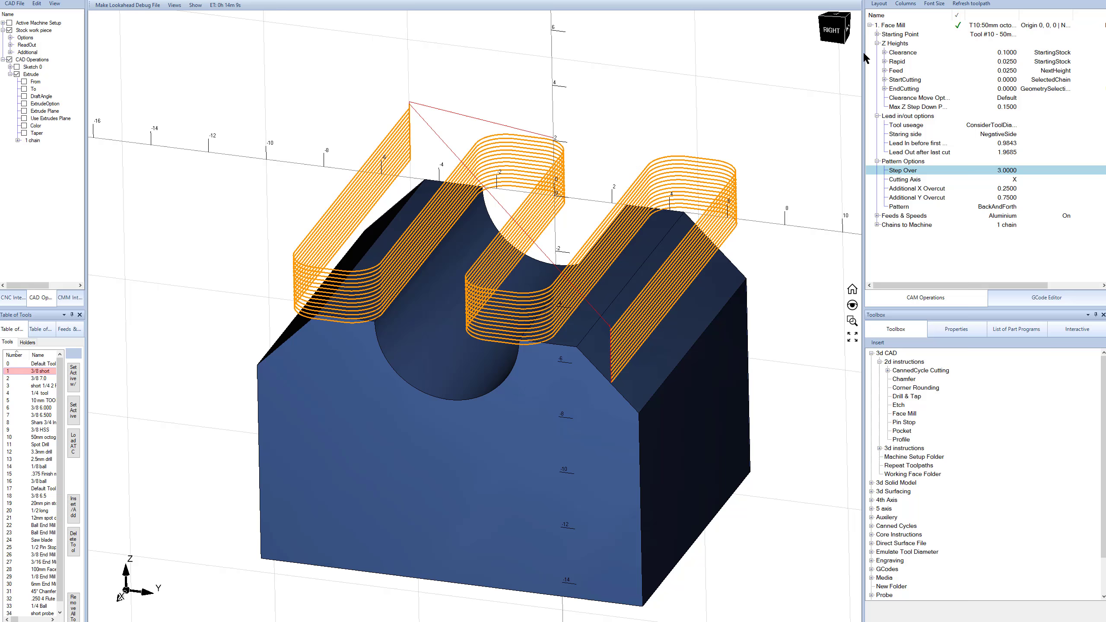
{"action": "left_click", "coordinate": [13, 298]}
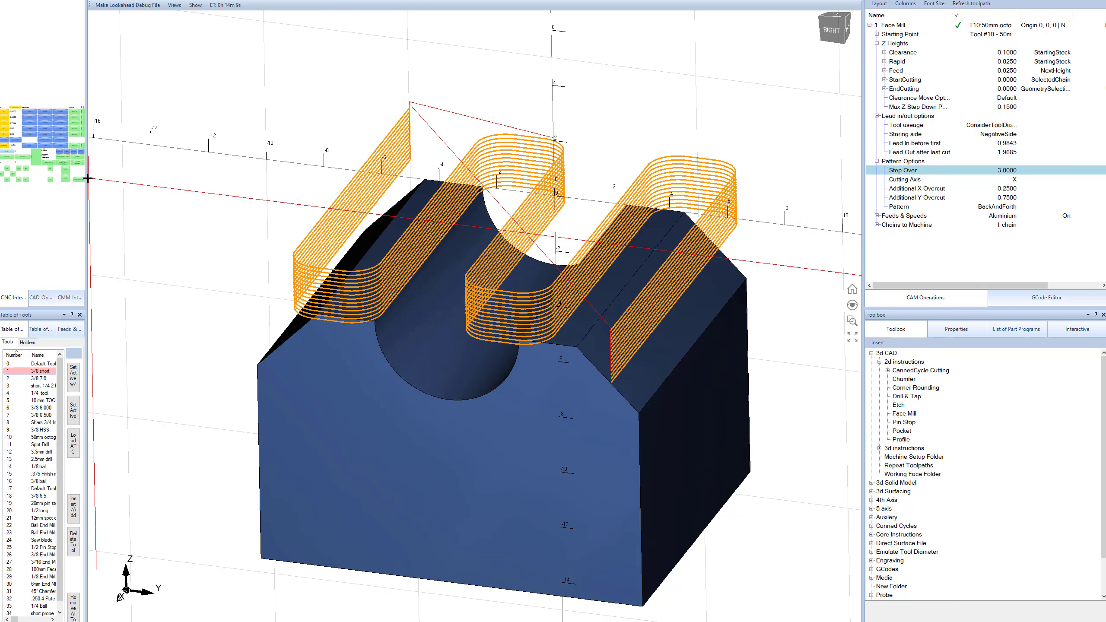
{"action": "left_click_drag", "start_coordinate": [197, 180], "coordinate": [198, 180]}
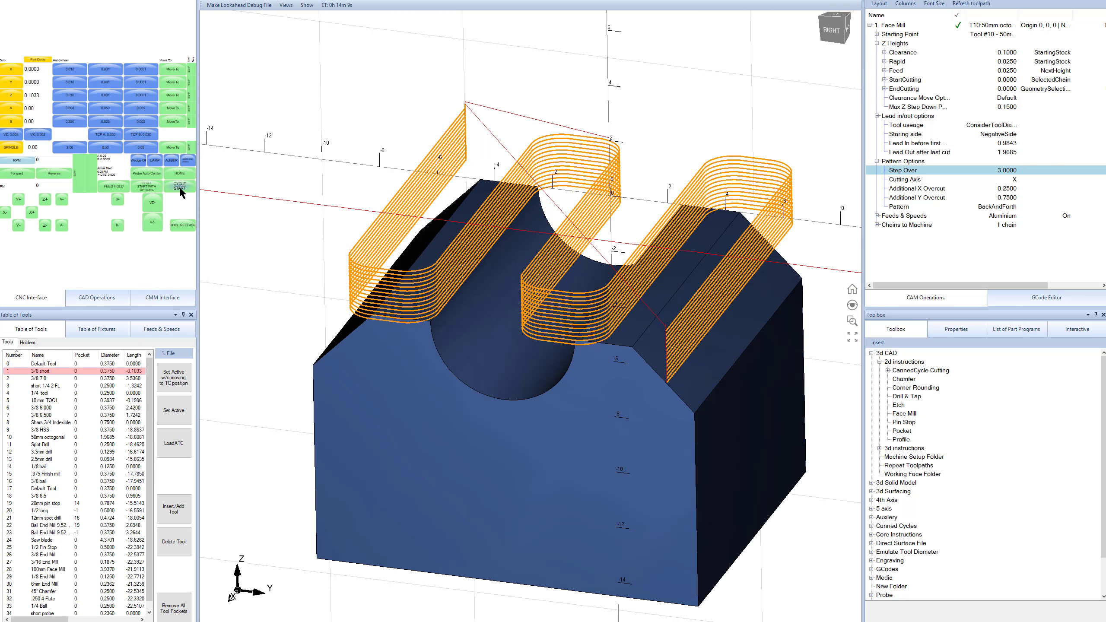
{"action": "left_click", "coordinate": [303, 6]}
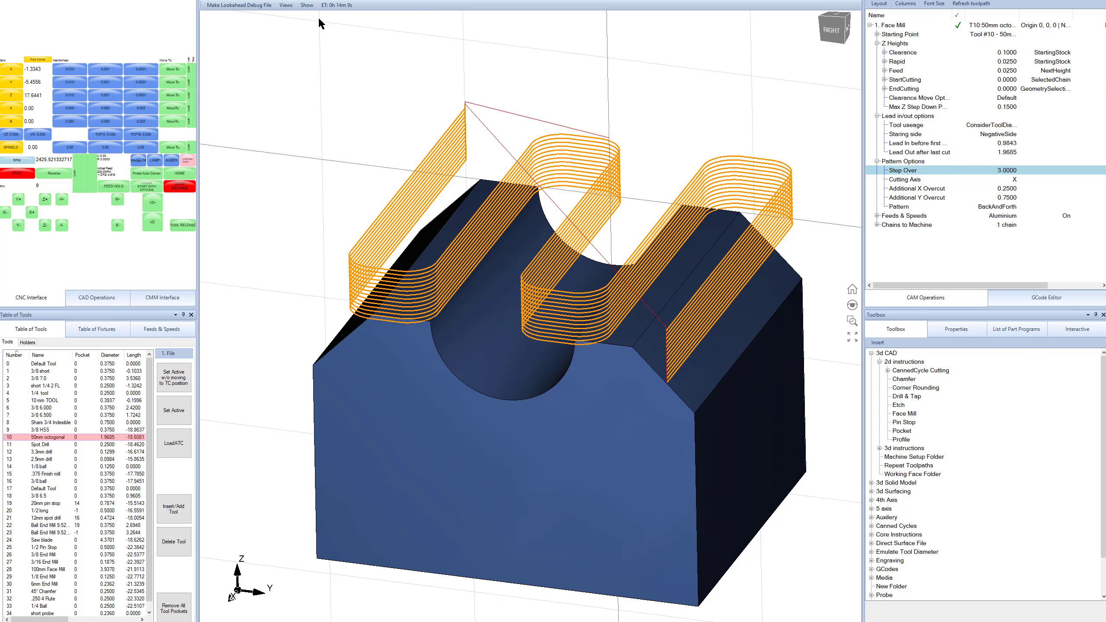
{"action": "scroll", "coordinate": [515, 244], "scroll_direction": "down", "scroll_amount": 3}
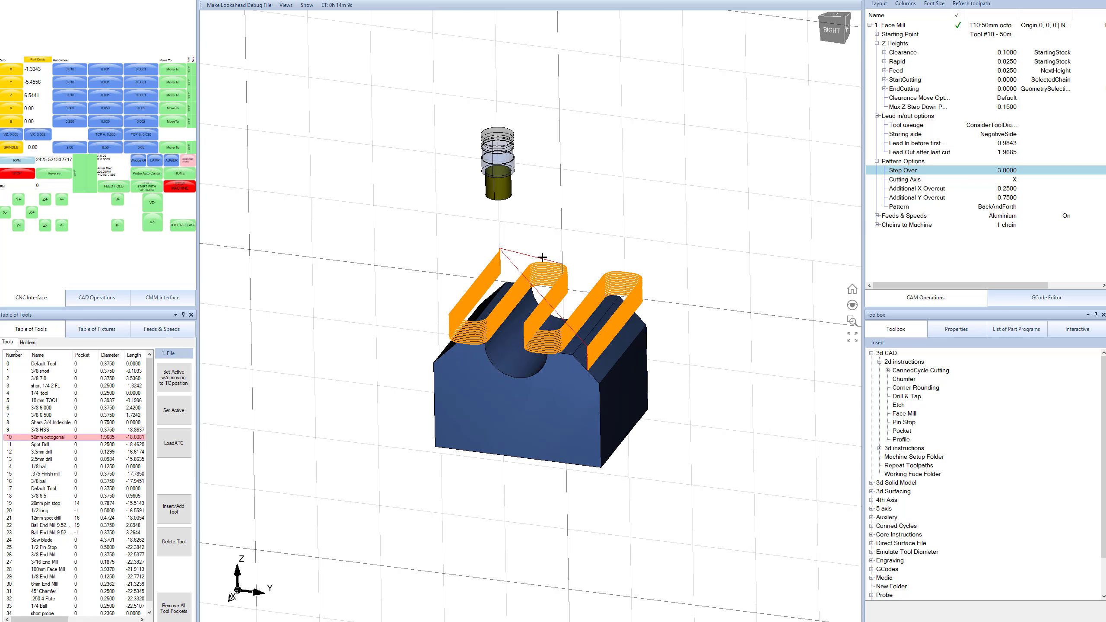
{"action": "scroll", "coordinate": [536, 279], "scroll_direction": "up", "scroll_amount": 1}
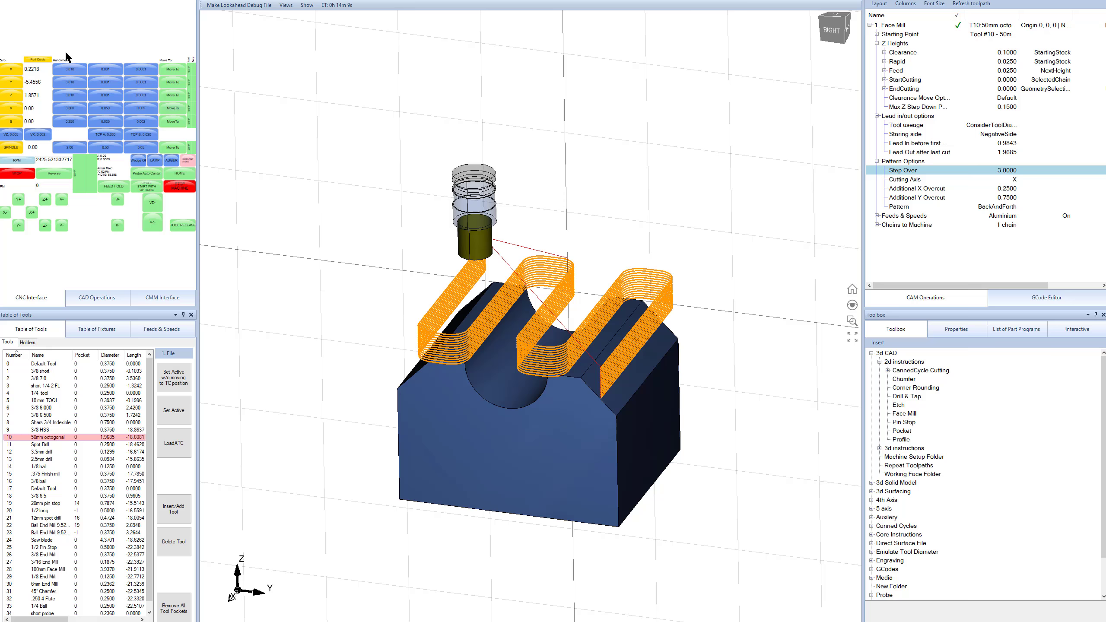
{"action": "middle_click_drag", "start_coordinate": [714, 358], "coordinate": [477, 308]}
{"action": "scroll", "coordinate": [477, 308], "scroll_direction": "up", "scroll_amount": 2}
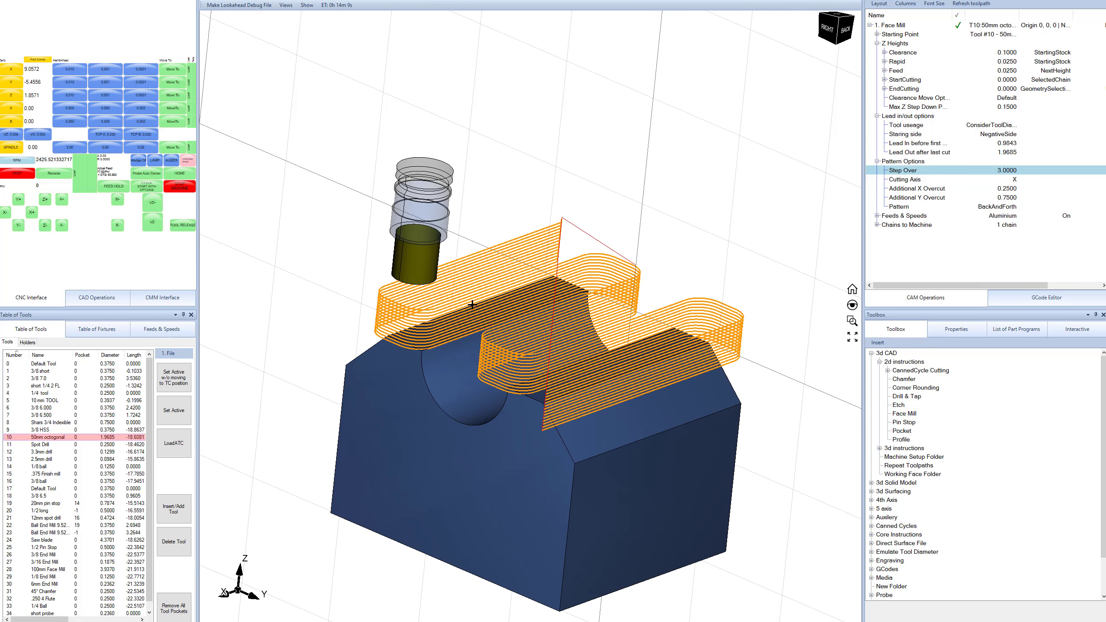
{"action": "left_click", "coordinate": [16, 173]}
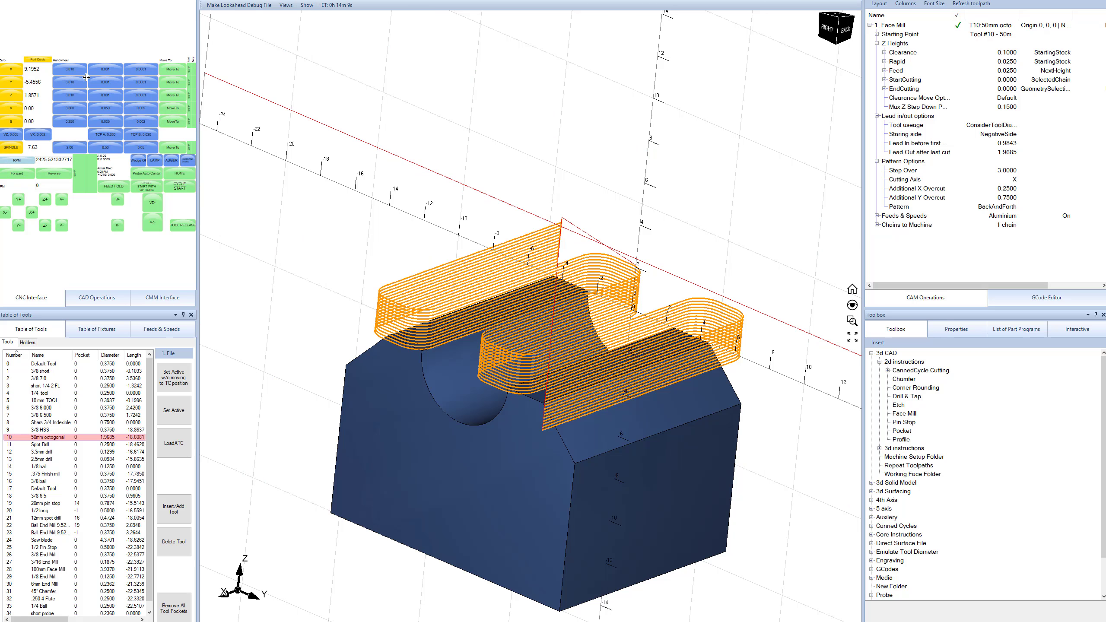
{"action": "left_click_drag", "start_coordinate": [198, 77], "coordinate": [86, 77]}
Step: Comment out the Face Mill operation
{"action": "left_click", "coordinate": [869, 25]}
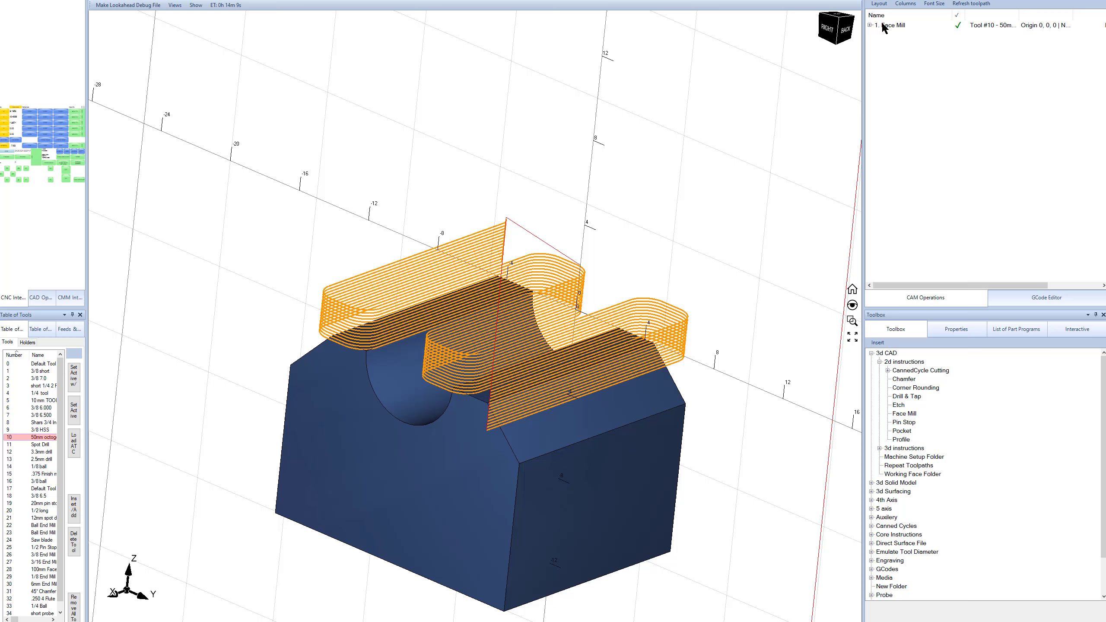
{"action": "right_click", "coordinate": [890, 26]}
{"action": "left_click", "coordinate": [906, 32]}
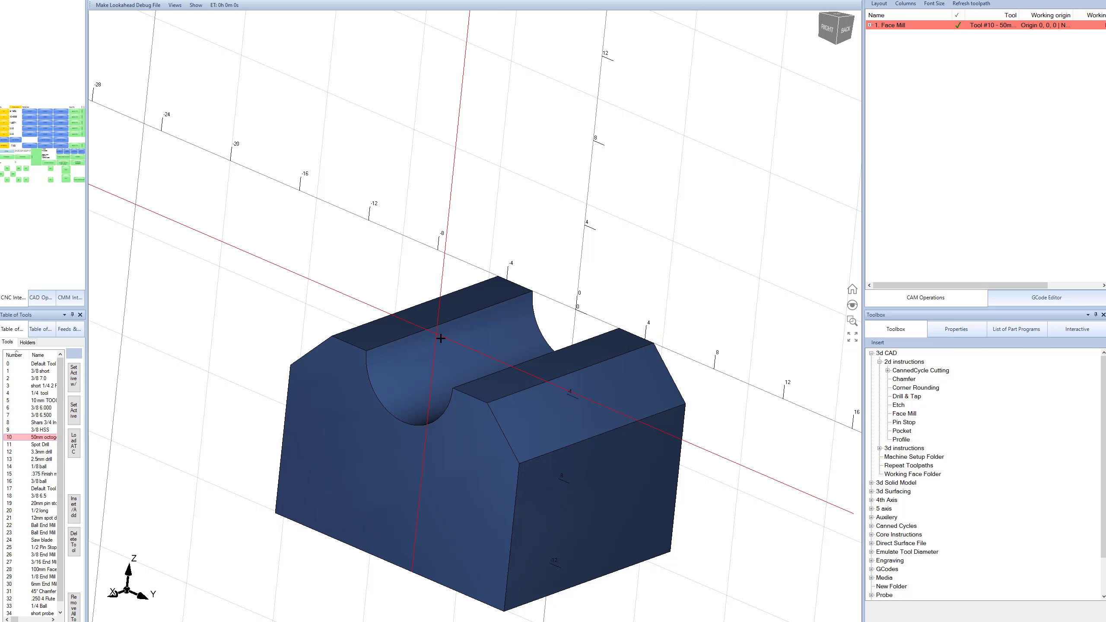
{"action": "scroll", "coordinate": [433, 361], "scroll_direction": "up", "scroll_amount": 5}
{"action": "middle_click_drag", "start_coordinate": [435, 373], "coordinate": [431, 301]}
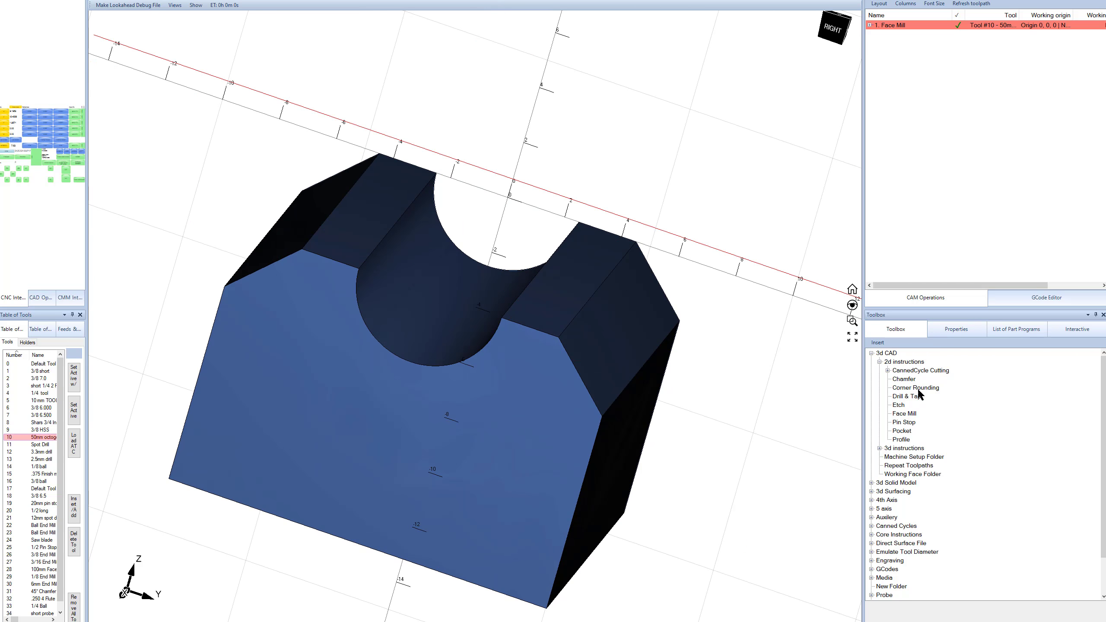
Step: Add a Rough Solid operation using the 3/8 short tool (T1)
{"action": "left_click", "coordinate": [878, 448]}
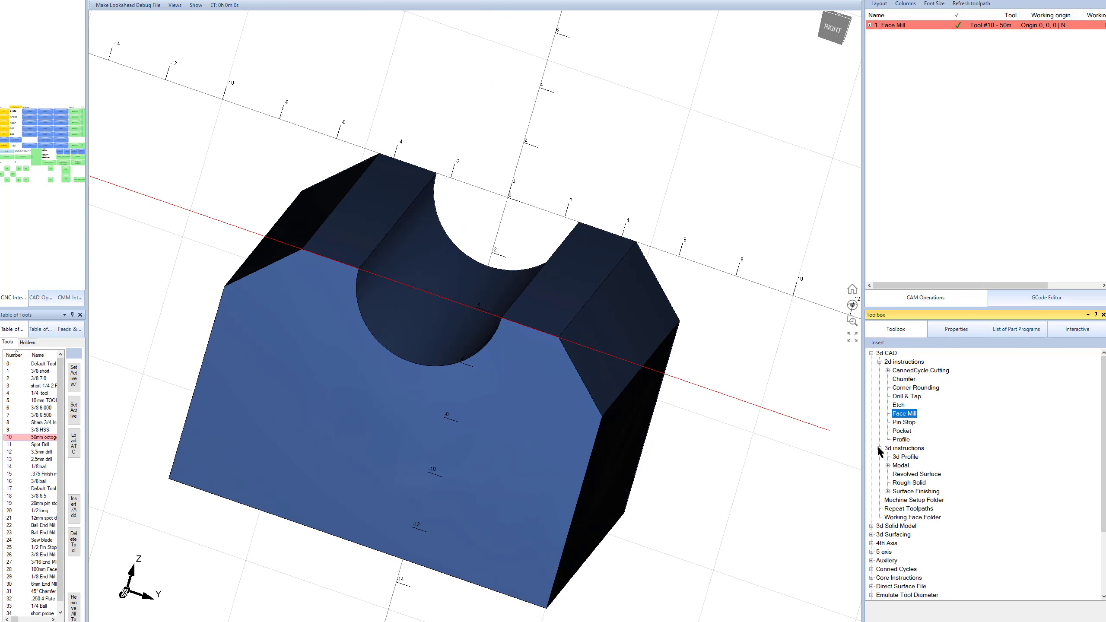
{"action": "double_click", "coordinate": [903, 482]}
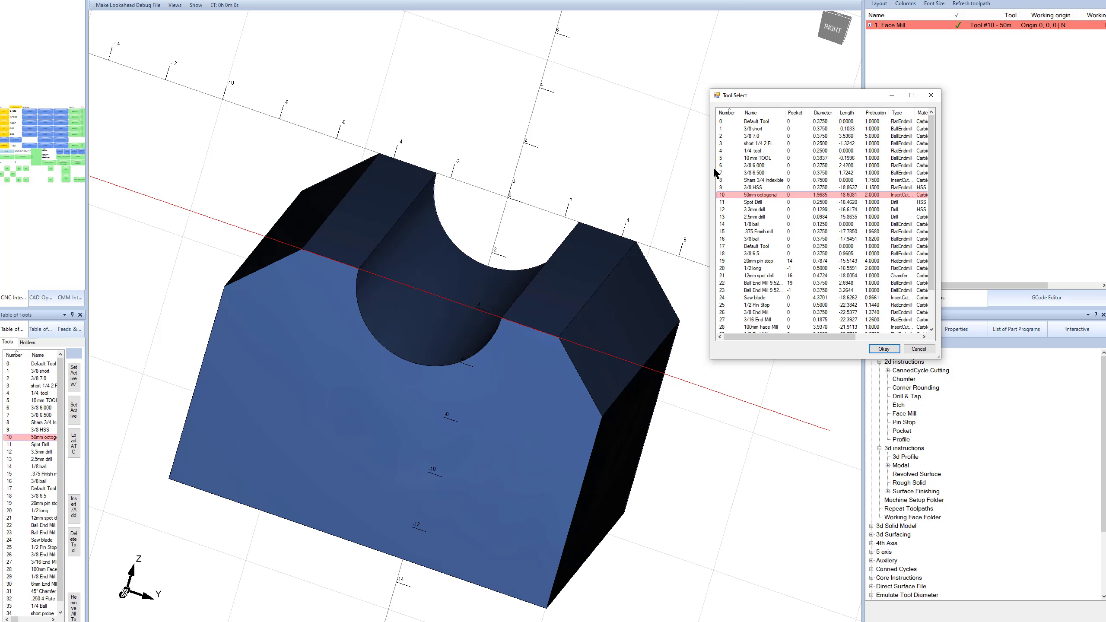
{"action": "left_click", "coordinate": [752, 131]}
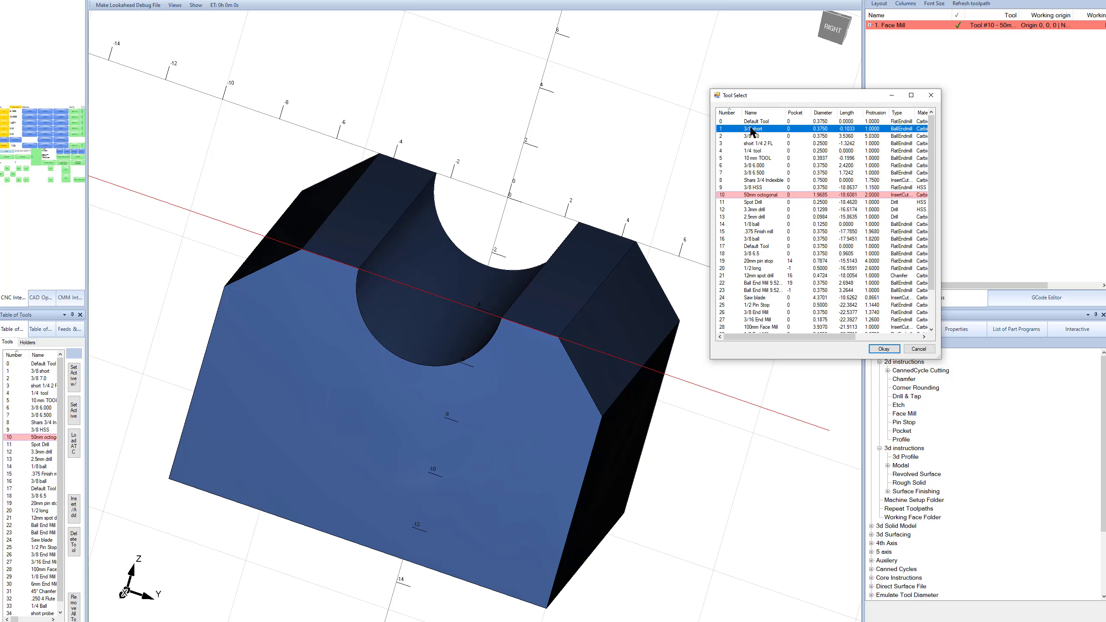
{"action": "double_click", "coordinate": [768, 130]}
Step: Select Rough Solid to show its properties, with no chains chosen yet
{"action": "left_click", "coordinate": [870, 33]}
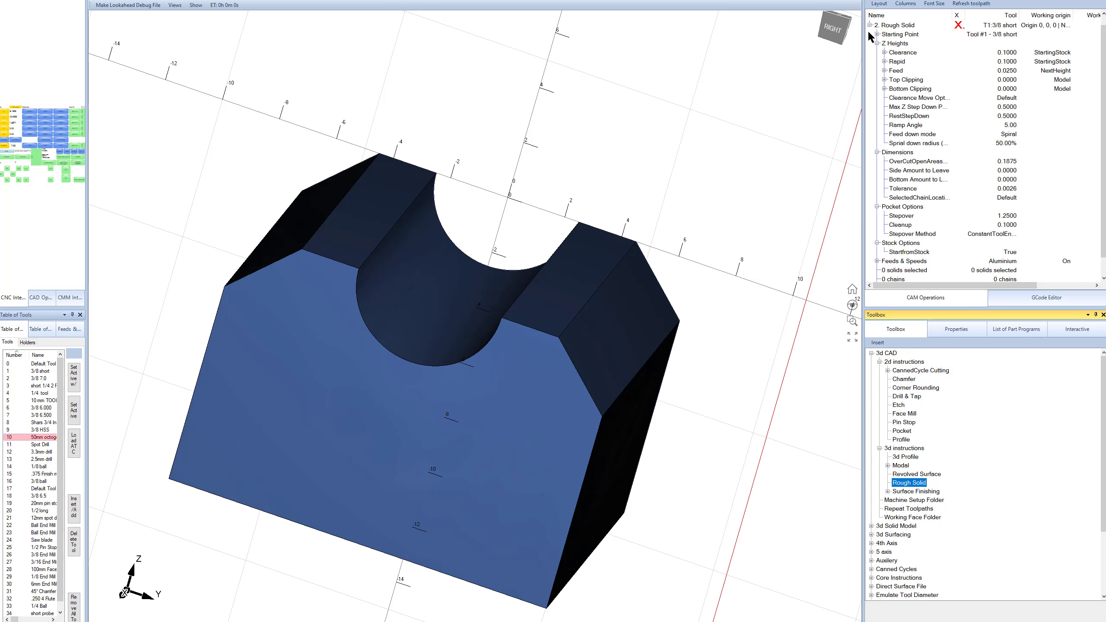
{"action": "scroll", "coordinate": [957, 241], "scroll_direction": "down", "scroll_amount": 1}
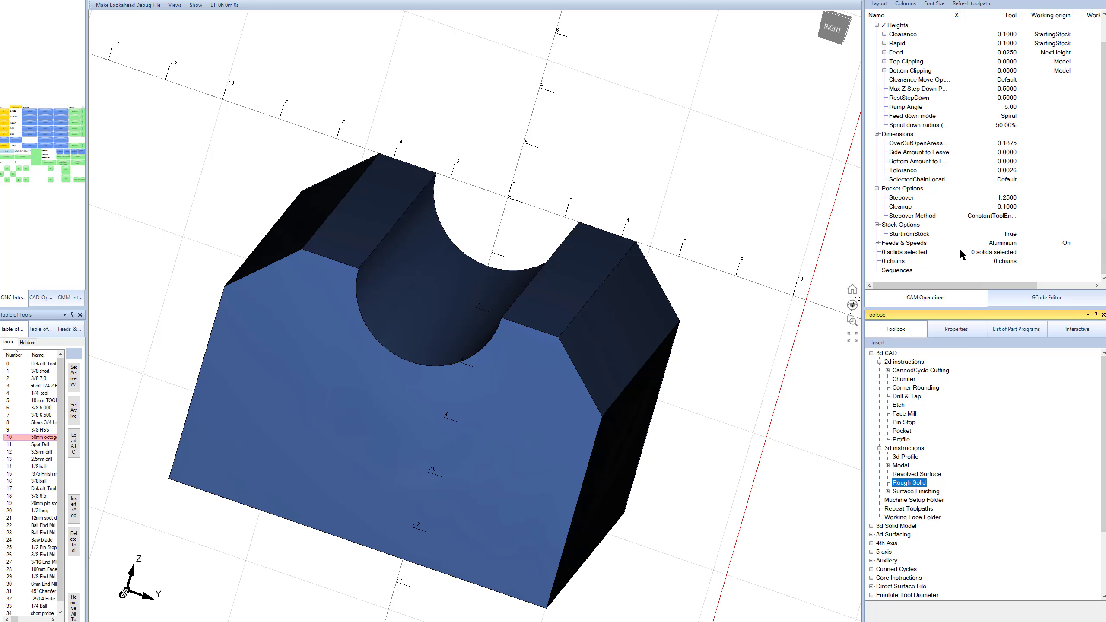
{"action": "middle_click_drag", "start_coordinate": [501, 279], "coordinate": [349, 250]}
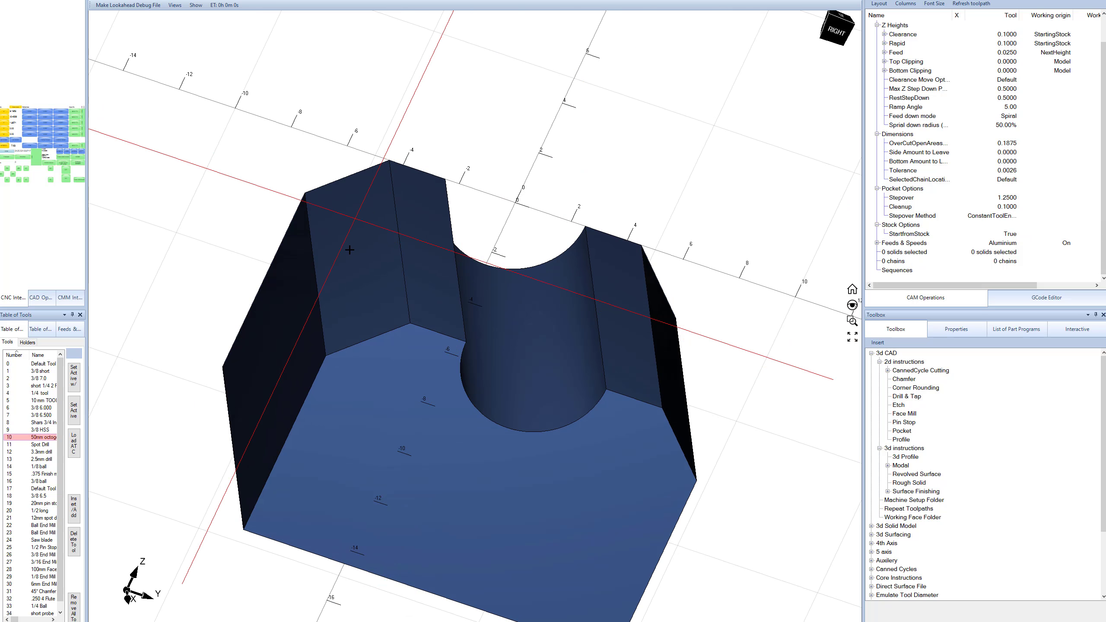
{"action": "middle_click_drag", "start_coordinate": [582, 321], "coordinate": [514, 334]}
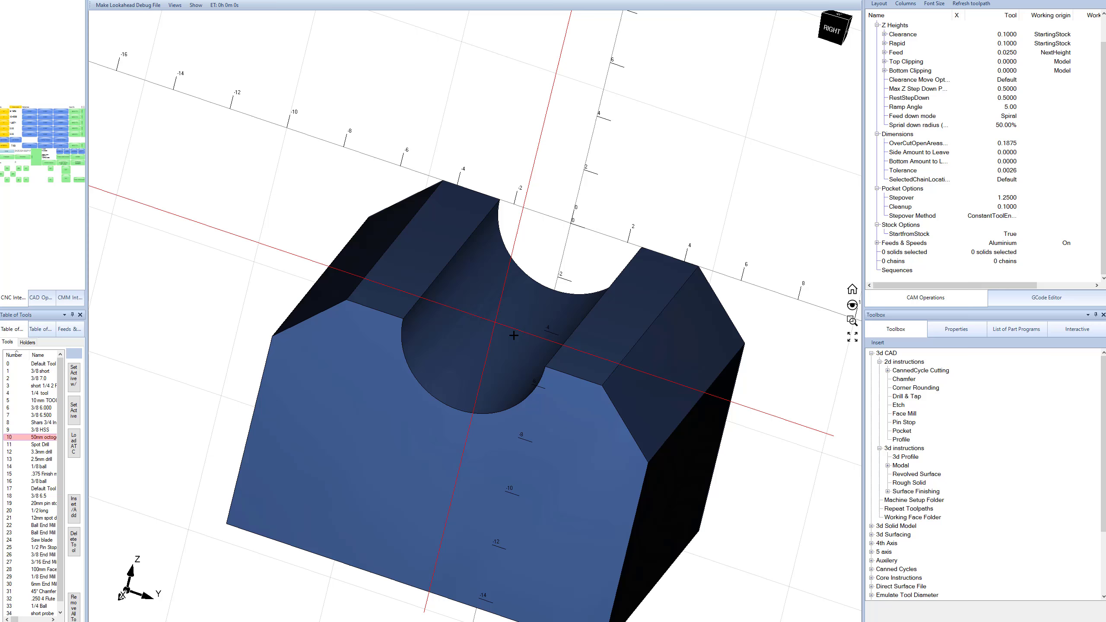
{"action": "scroll", "coordinate": [489, 382], "scroll_direction": "up", "scroll_amount": 2}
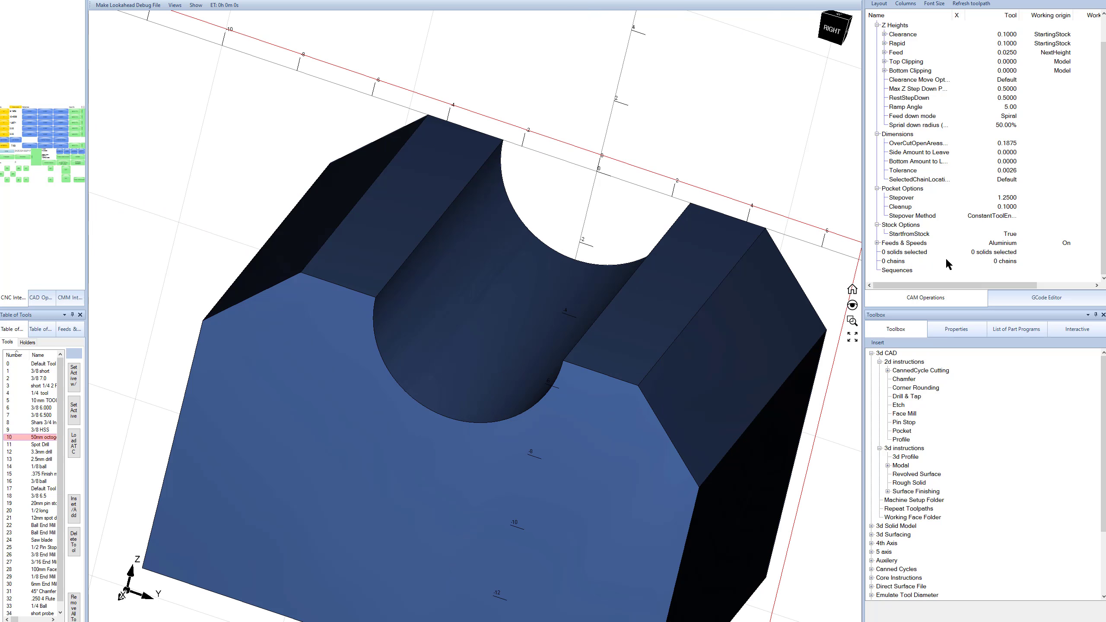
Step: Pick the slot's cylindrical face in Chain Select as Rough Solid's one chain
{"action": "left_click", "coordinate": [898, 263]}
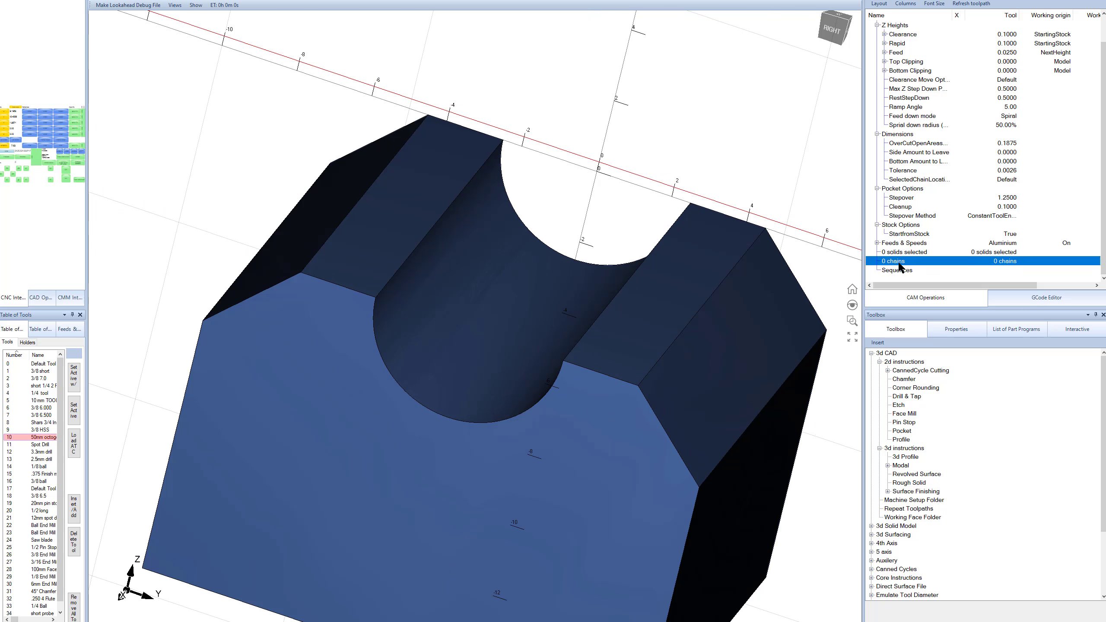
{"action": "left_click", "coordinate": [1006, 261]}
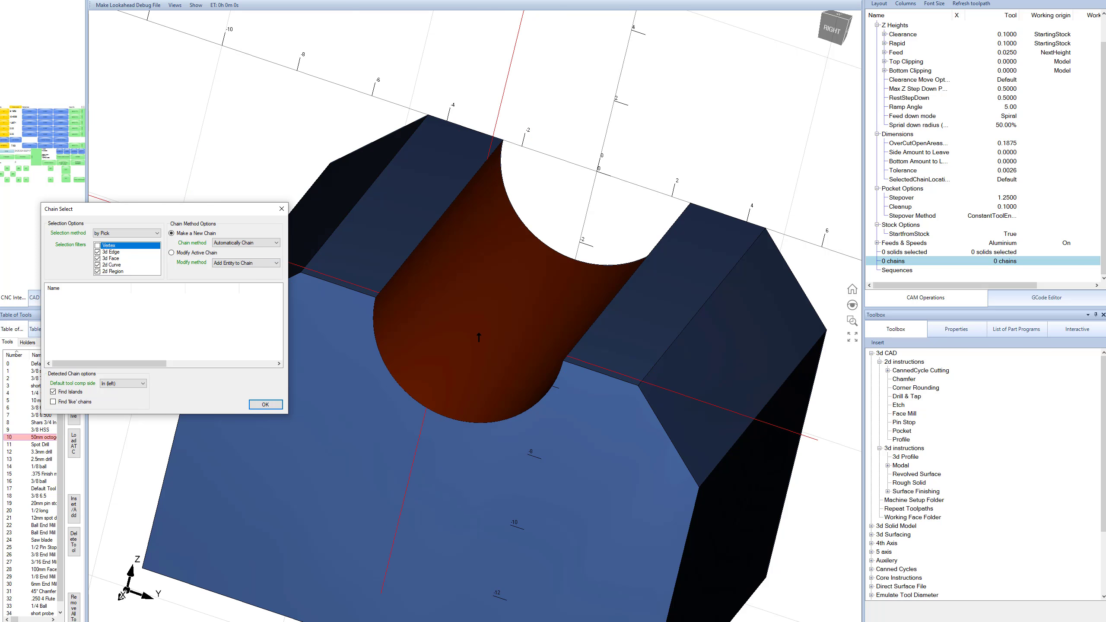
{"action": "middle_click_drag", "start_coordinate": [489, 326], "coordinate": [506, 302]}
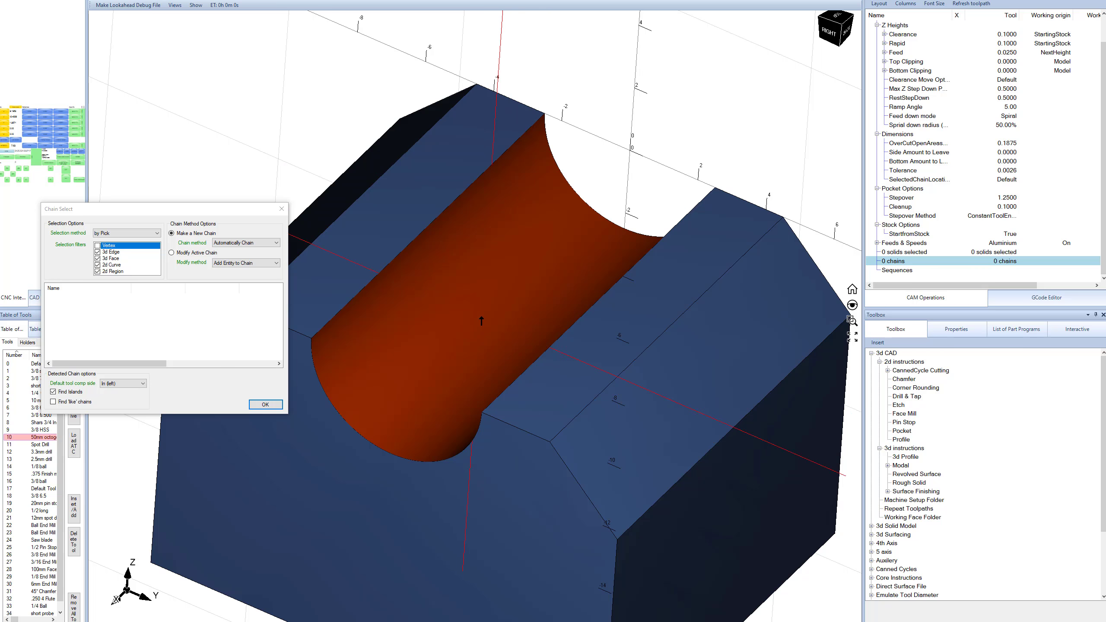
{"action": "left_click", "coordinate": [504, 273]}
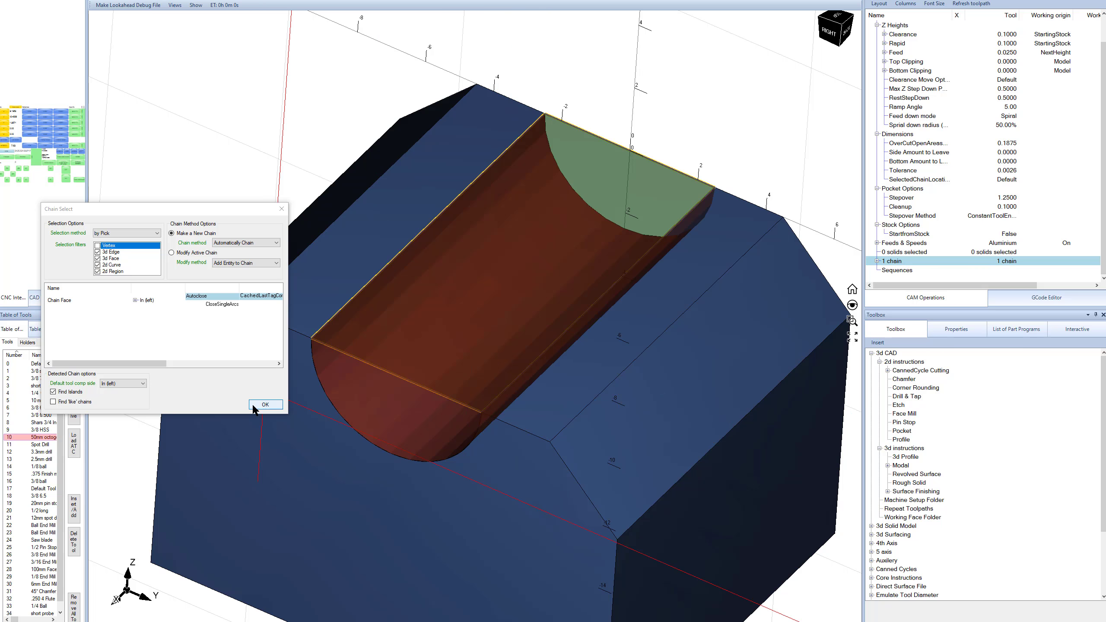
{"action": "left_click", "coordinate": [265, 405]}
{"action": "middle_click_drag", "start_coordinate": [331, 384], "coordinate": [531, 234]}
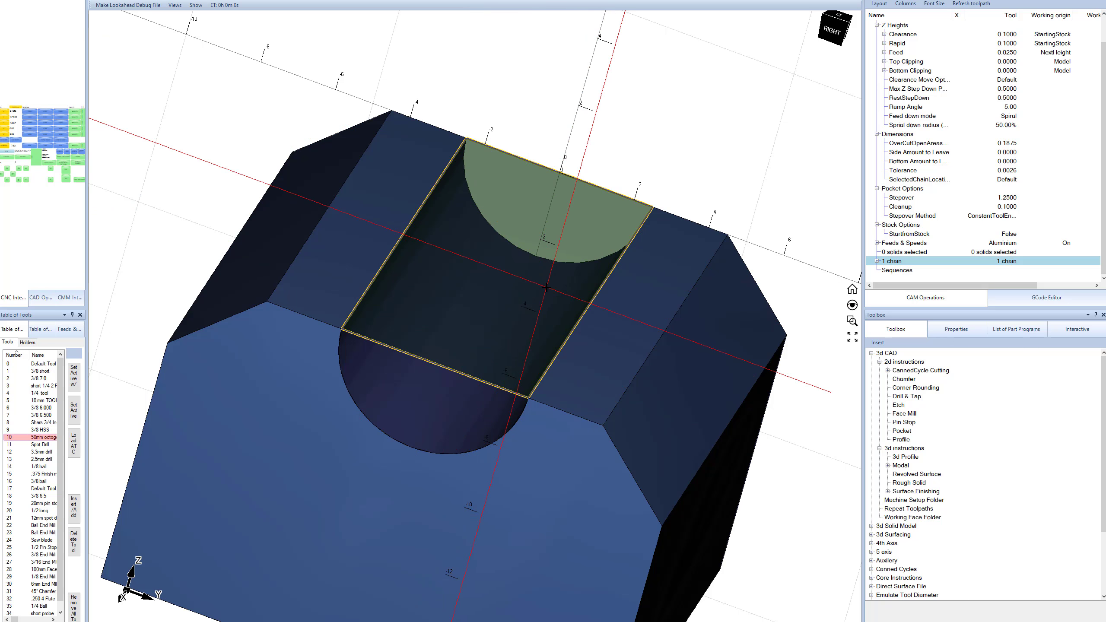
{"action": "left_click", "coordinate": [908, 273]}
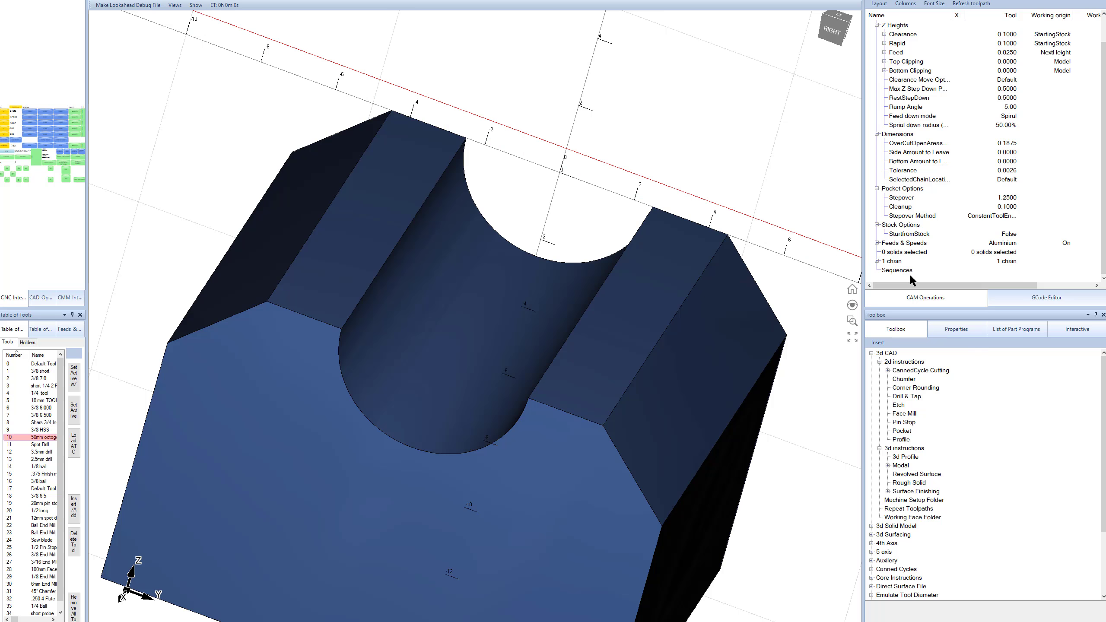
{"action": "left_click", "coordinate": [986, 254]}
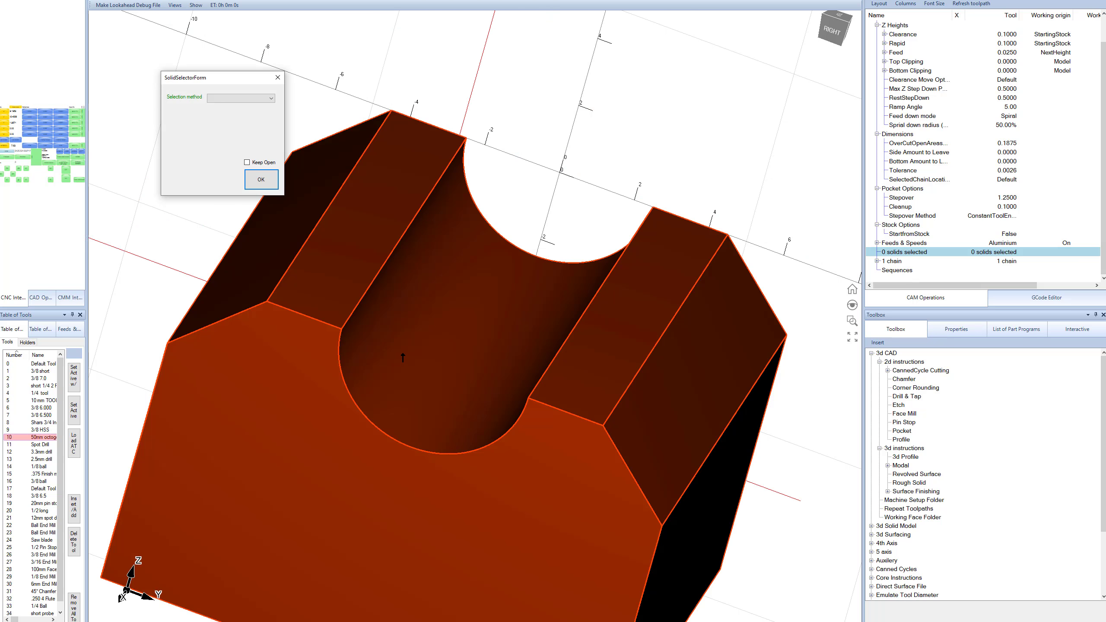
Step: Select the whole block as Rough Solid's solid and preview the clipping planes
{"action": "left_click", "coordinate": [407, 356]}
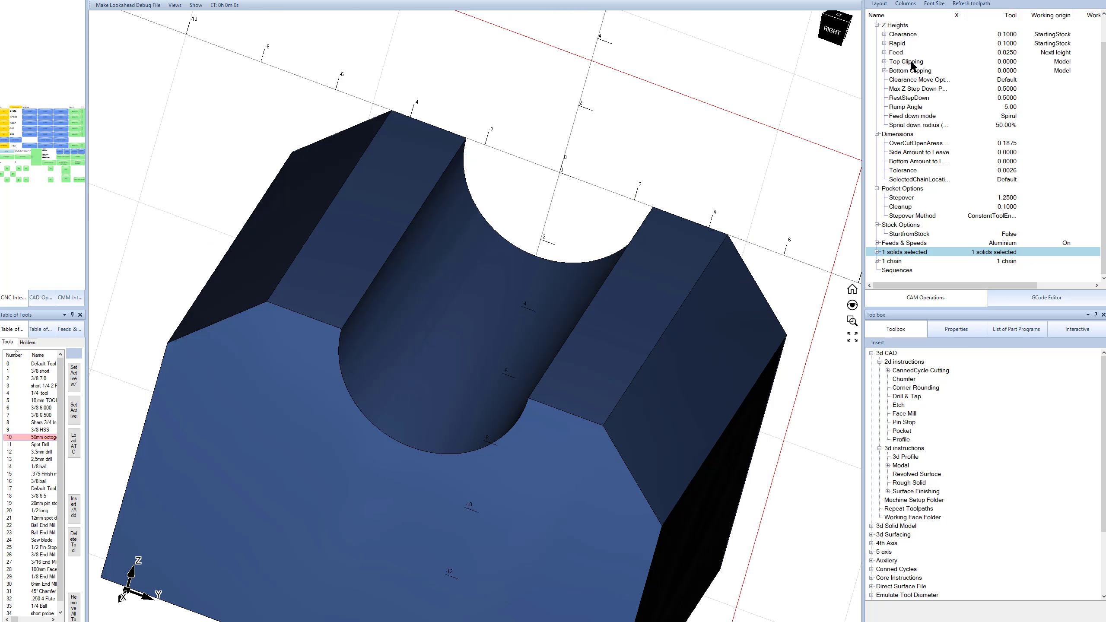
{"action": "left_click", "coordinate": [911, 62]}
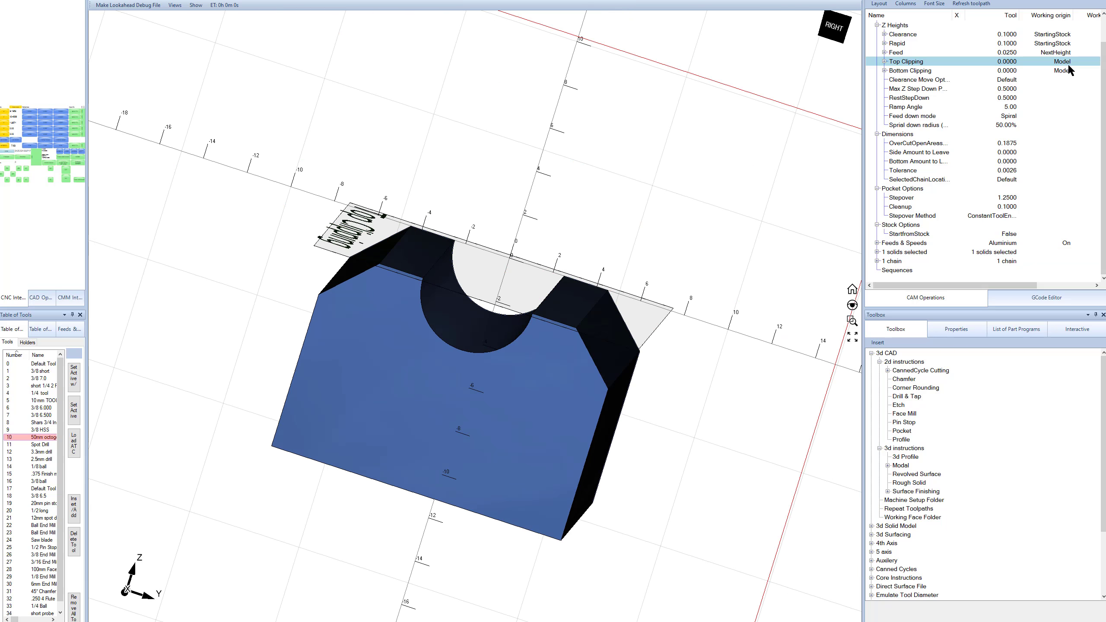
{"action": "left_click", "coordinate": [964, 71]}
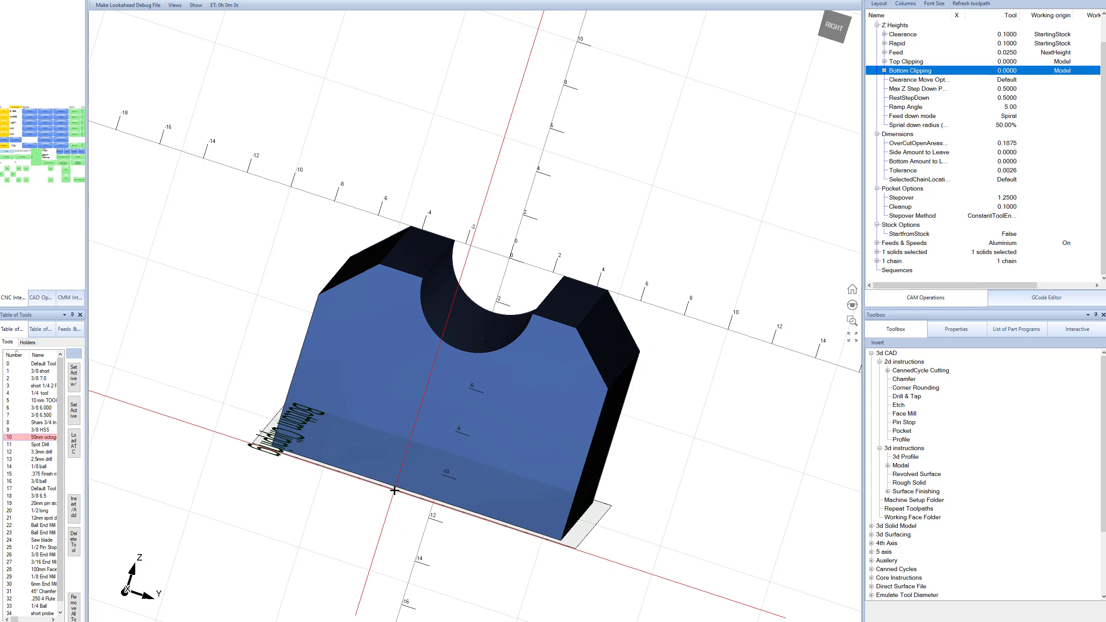
{"action": "middle_click_drag", "start_coordinate": [471, 305], "coordinate": [452, 348]}
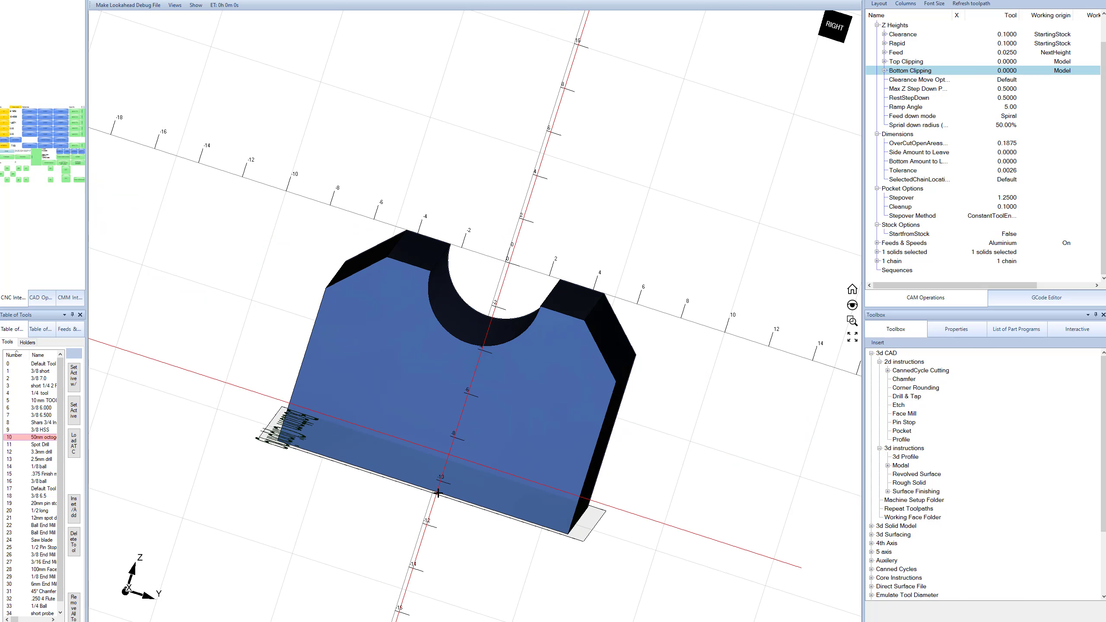
{"action": "middle_click_drag", "start_coordinate": [510, 298], "coordinate": [544, 279]}
Step: Set the Bottom Clipping reference to GeometrySelection
{"action": "left_click", "coordinate": [1066, 70]}
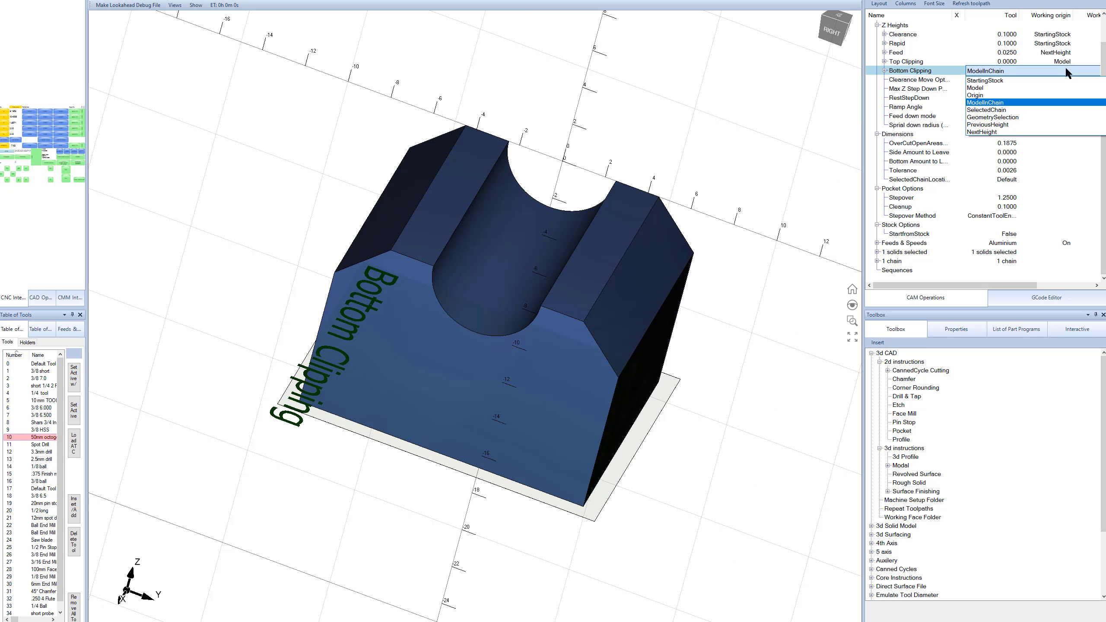
{"action": "left_click", "coordinate": [996, 117]}
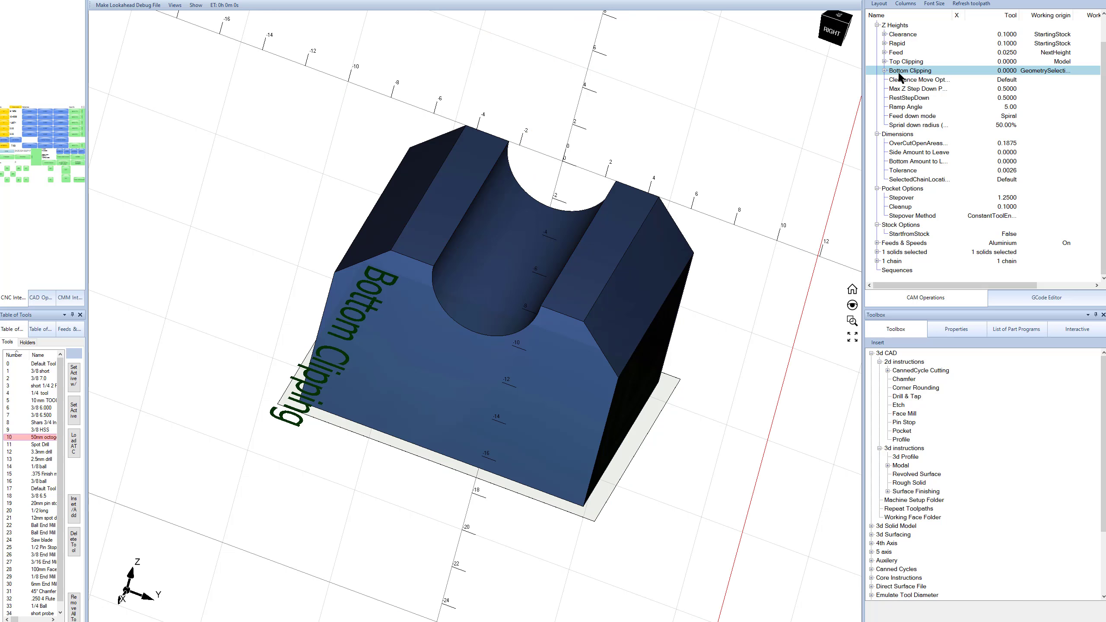
{"action": "middle_click_drag", "start_coordinate": [494, 265], "coordinate": [469, 248]}
{"action": "scroll", "coordinate": [483, 244], "scroll_direction": "up", "scroll_amount": 3}
{"action": "left_click", "coordinate": [891, 275]}
{"action": "scroll", "coordinate": [915, 271], "scroll_direction": "up", "scroll_amount": 1}
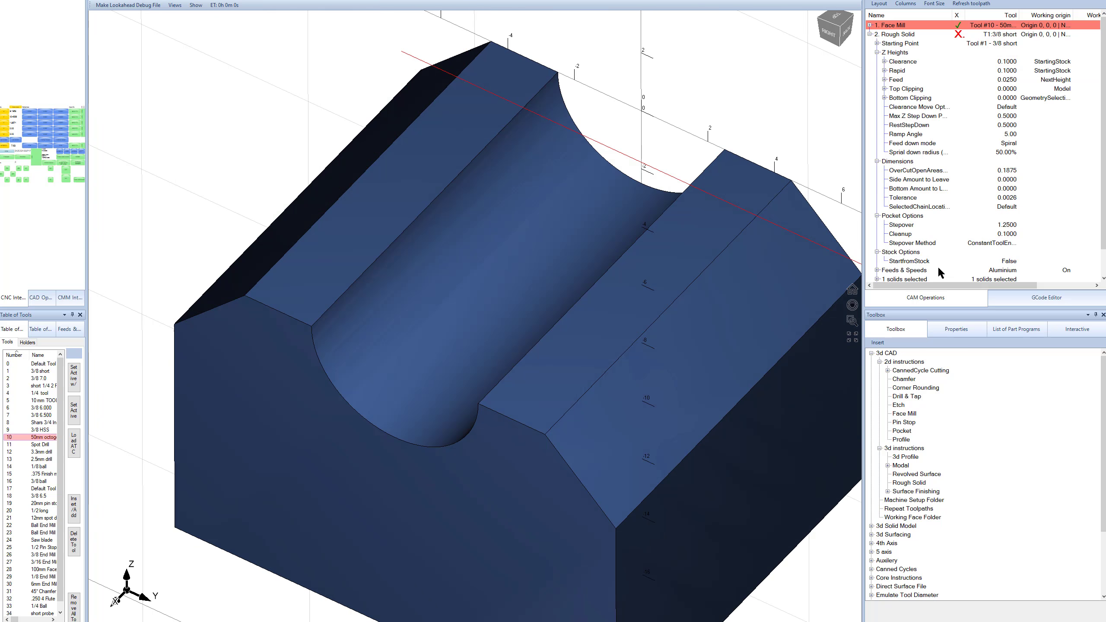
Step: Compute the Rough Solid toolpath and view it from near the top
{"action": "left_click", "coordinate": [957, 35]}
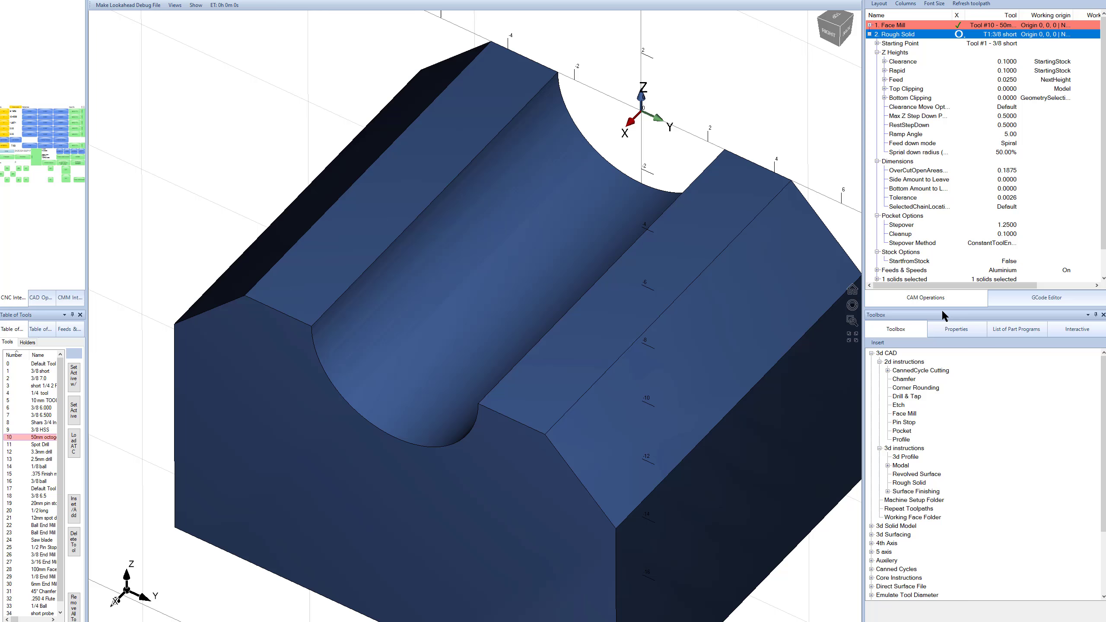
{"action": "left_click_drag", "start_coordinate": [940, 321], "coordinate": [938, 446]}
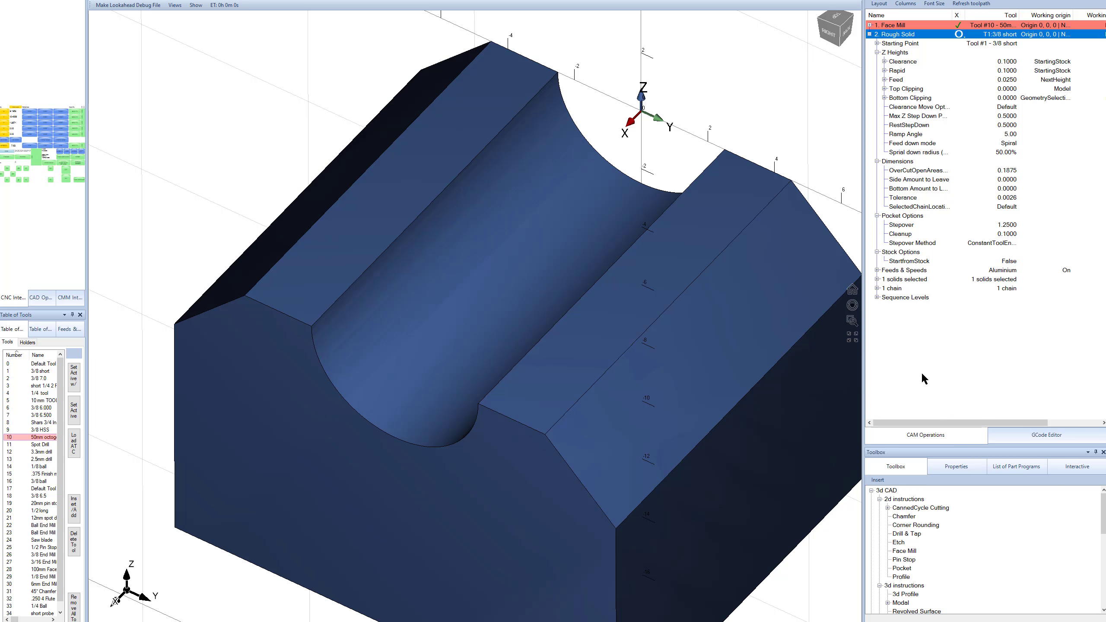
{"action": "middle_click_drag", "start_coordinate": [678, 331], "coordinate": [696, 244]}
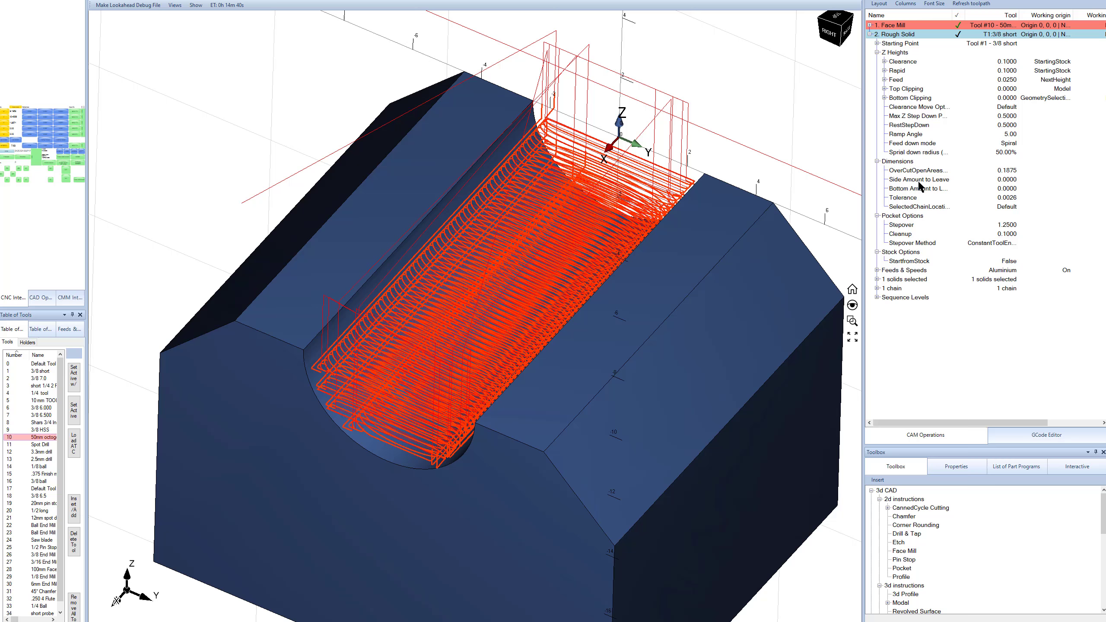
Step: Set Side Amount to Leave and Bottom Amount to Leave to 0.05
{"action": "left_click", "coordinate": [920, 182]}
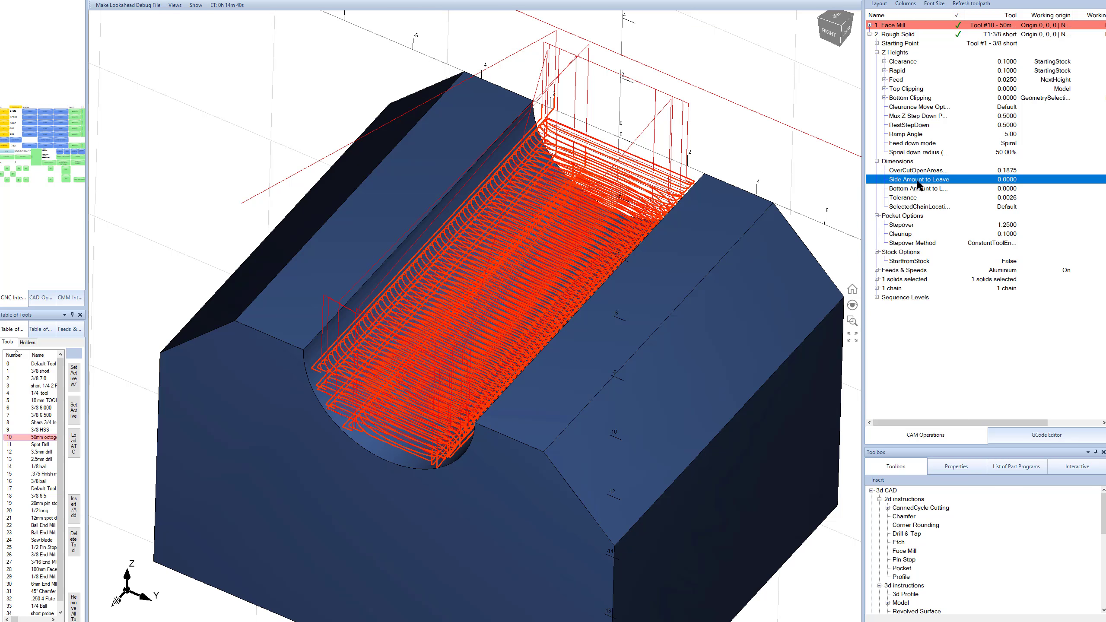
{"action": "left_click", "coordinate": [1008, 180]}
{"action": "type", "text": "0.05"}
{"action": "key", "text": "Return"}
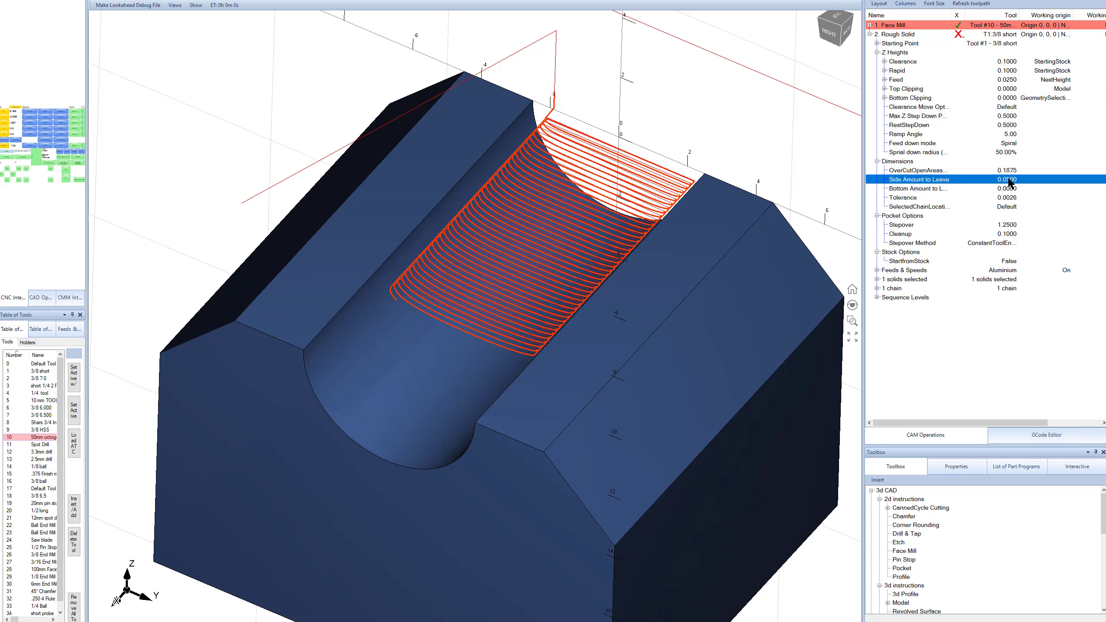
{"action": "left_click", "coordinate": [1002, 191]}
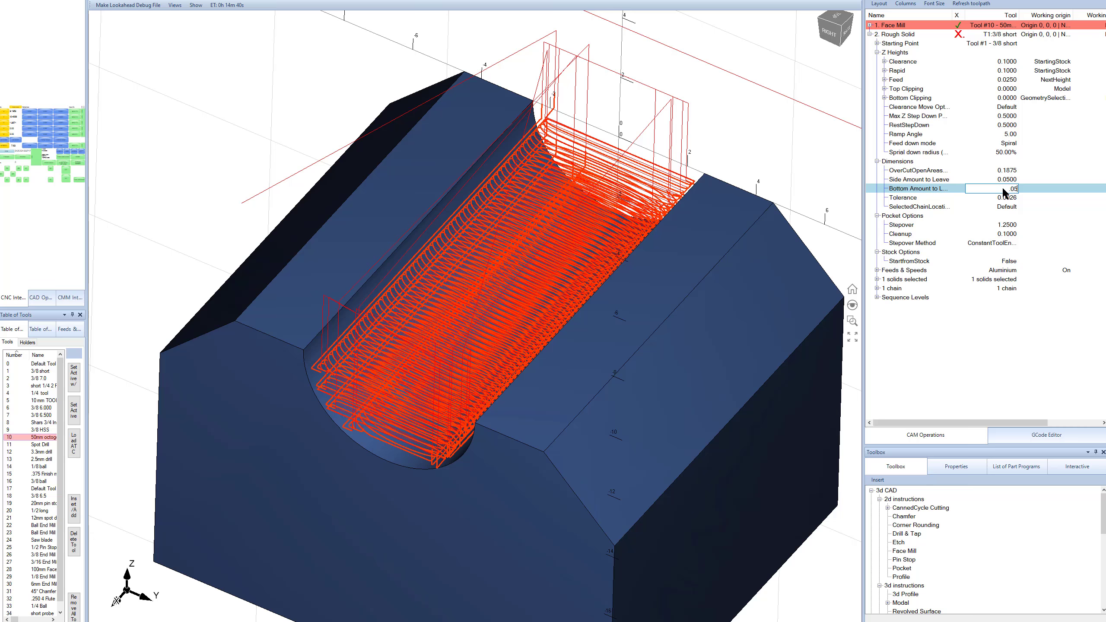
{"action": "type", "text": "0.05"}
{"action": "key", "text": "Return"}
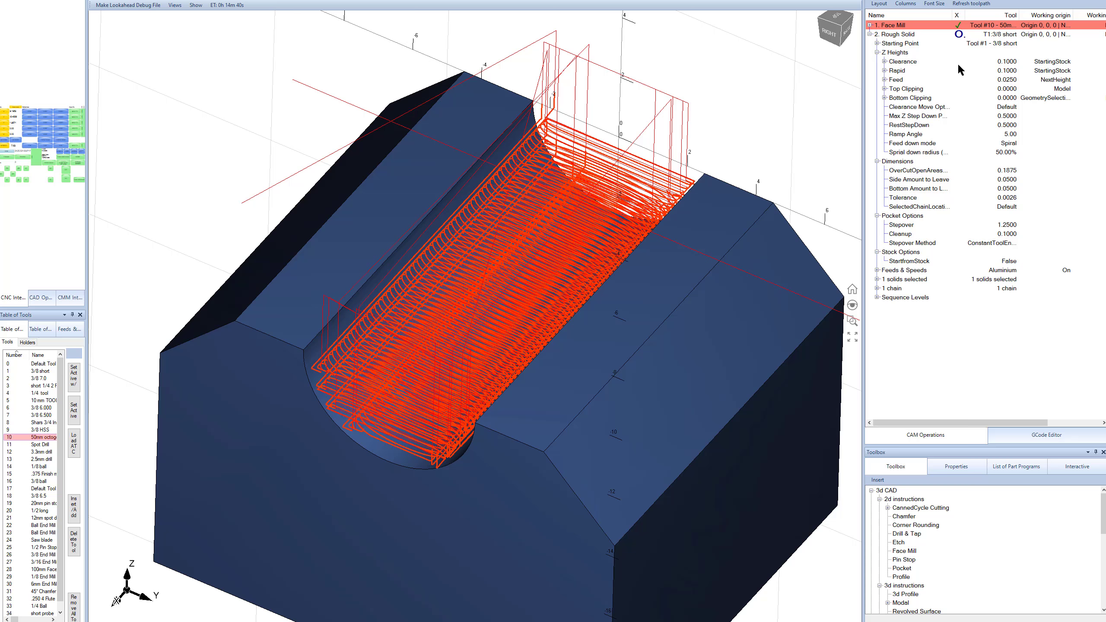
Step: Display the tool simulation from the Show menu and watch the cutter rough the slot
{"action": "middle_click_drag", "start_coordinate": [607, 242], "coordinate": [455, 302]}
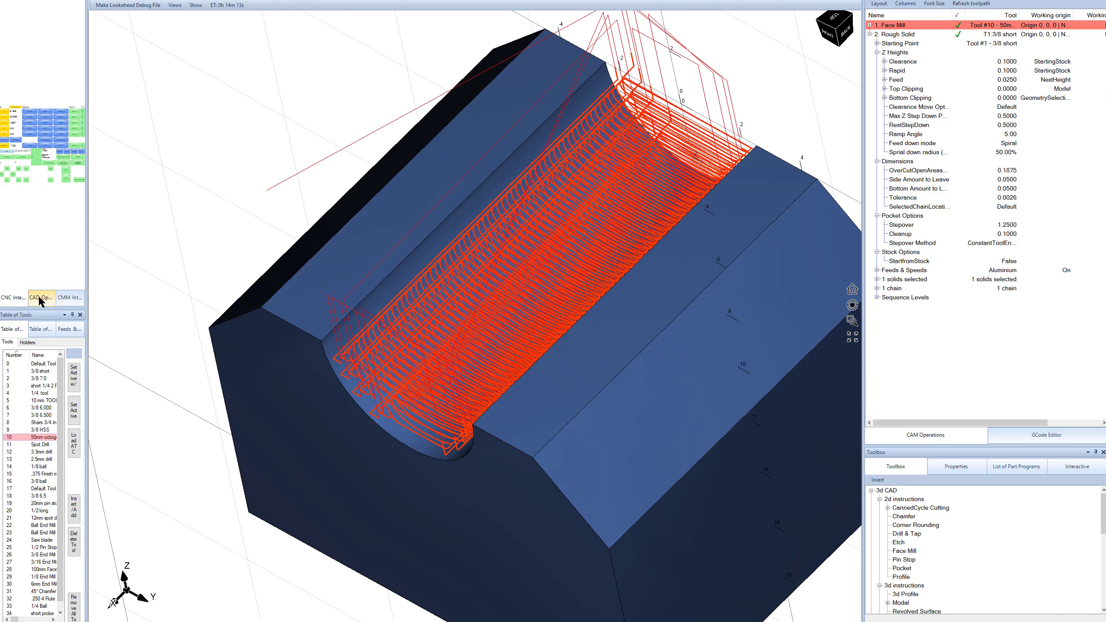
{"action": "left_click", "coordinate": [195, 4]}
{"action": "scroll", "coordinate": [463, 330], "scroll_direction": "down", "scroll_amount": 3}
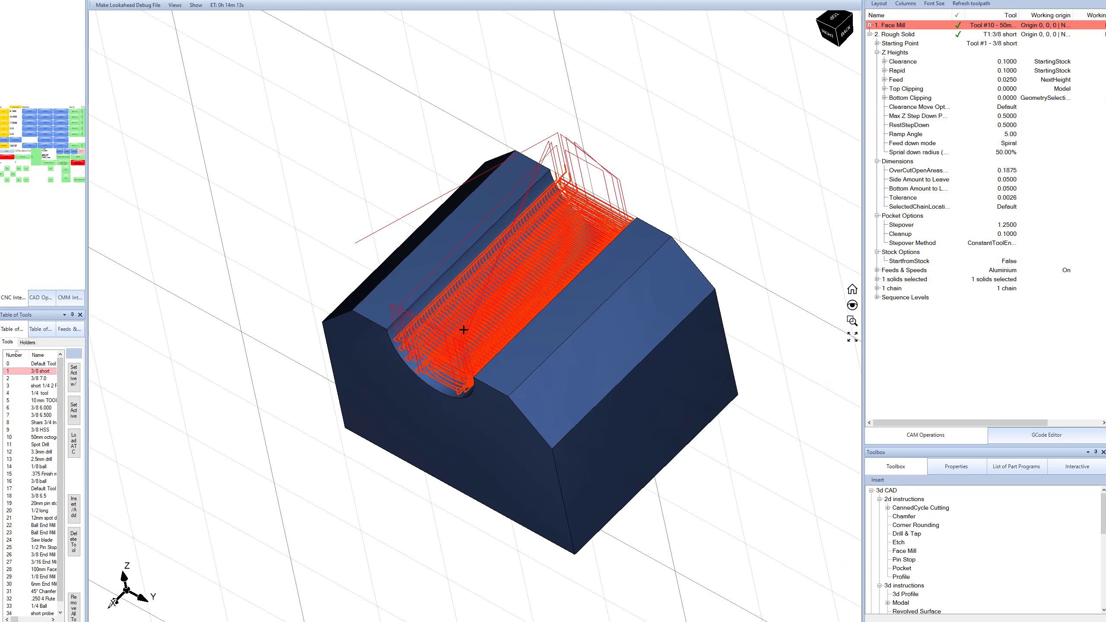
{"action": "scroll", "coordinate": [463, 330], "scroll_direction": "down", "scroll_amount": 3}
{"action": "scroll", "coordinate": [460, 322], "scroll_direction": "up", "scroll_amount": 2}
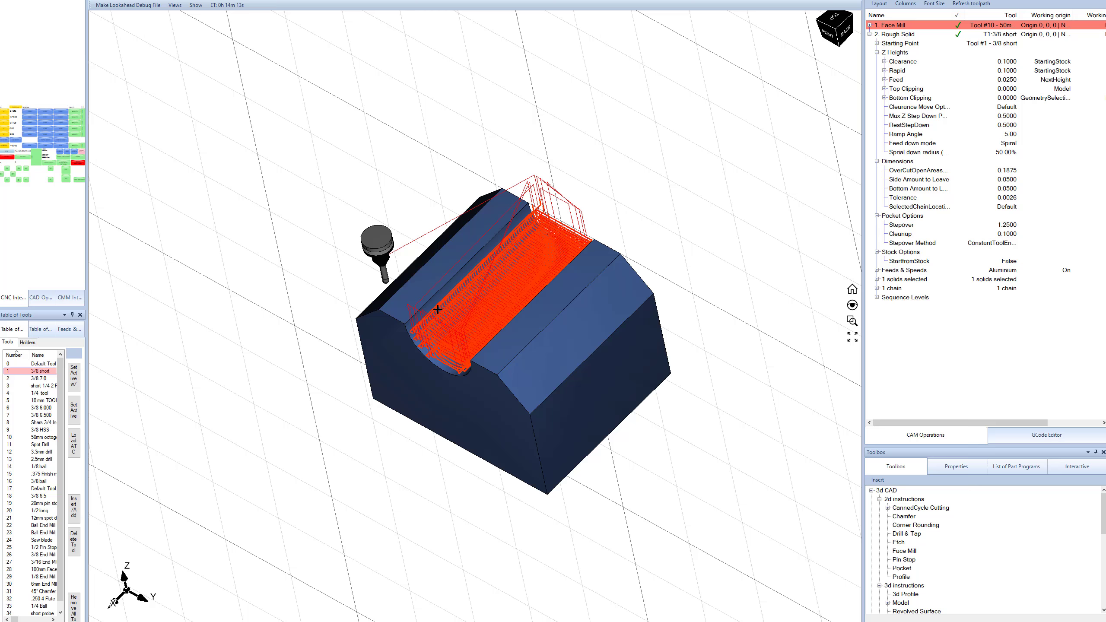
{"action": "middle_click_drag", "start_coordinate": [438, 309], "coordinate": [483, 261]}
{"action": "scroll", "coordinate": [483, 262], "scroll_direction": "up", "scroll_amount": 2}
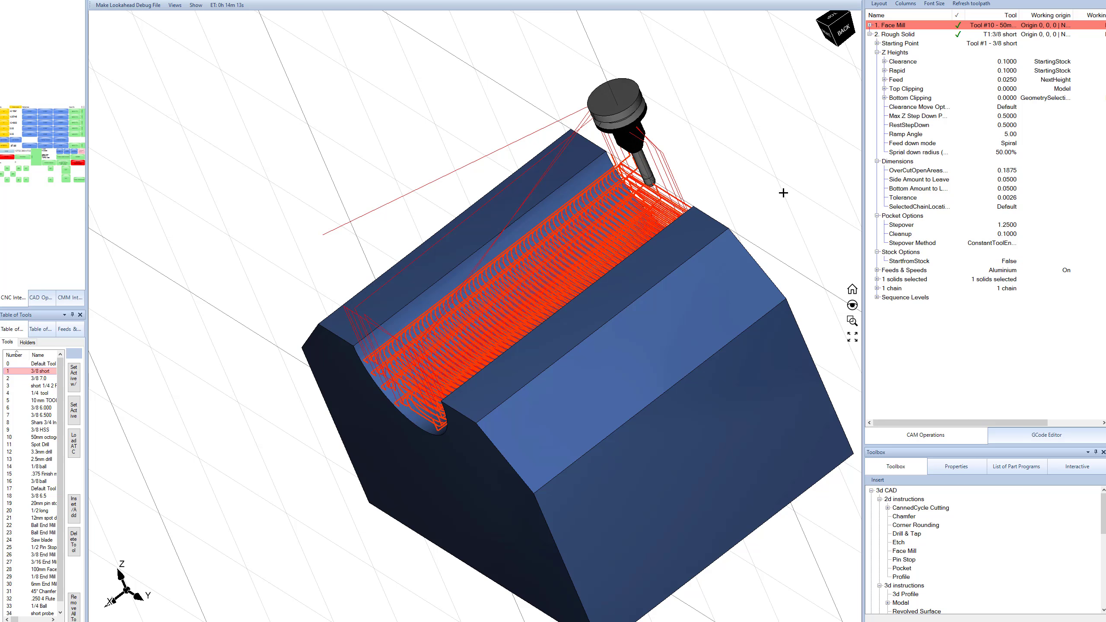
{"action": "middle_click_drag", "start_coordinate": [784, 193], "coordinate": [562, 302]}
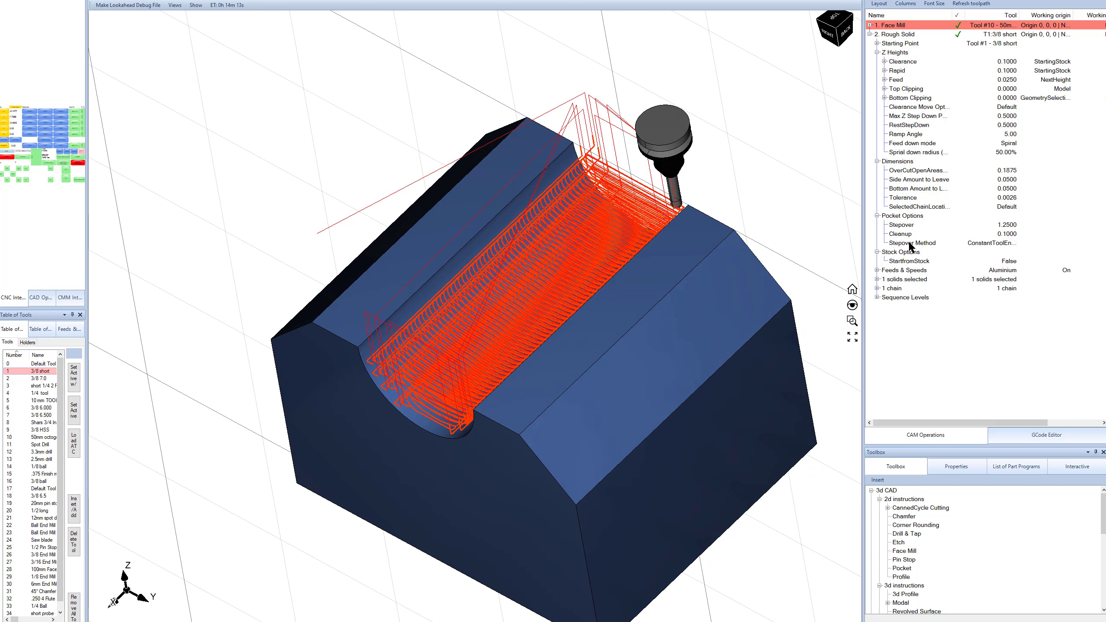
Step: Change Rough Solid's pocket Stepover pattern to ConstantToolEngagement
{"action": "left_click", "coordinate": [992, 242]}
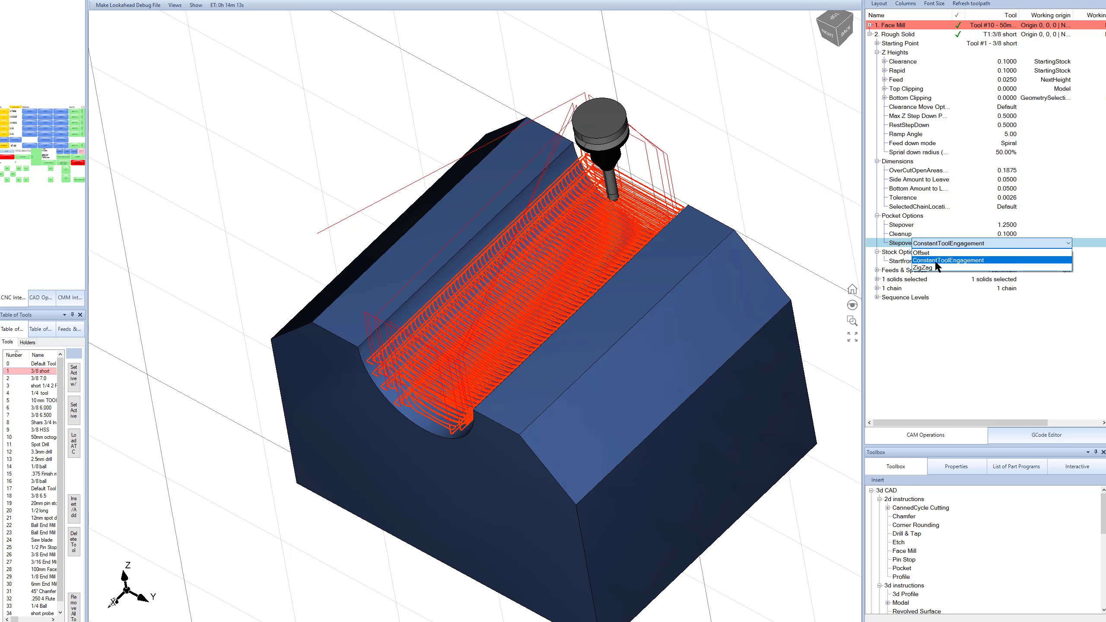
{"action": "left_click", "coordinate": [936, 261]}
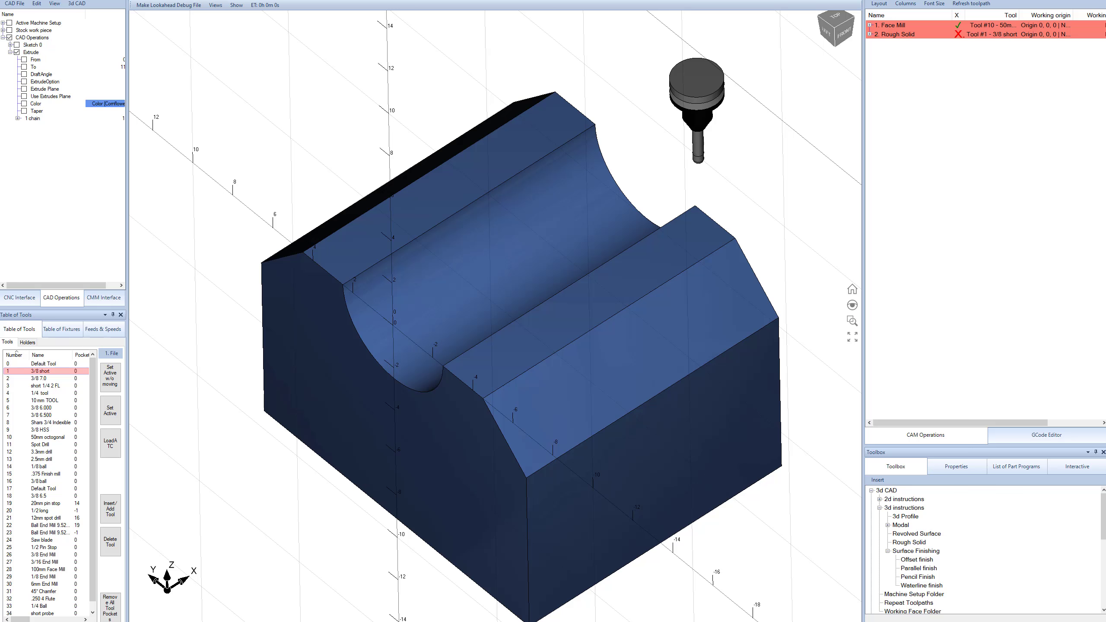
Step: Add a new Parallel finish operation that uses the 3/8 short tool
{"action": "double_click", "coordinate": [918, 568]}
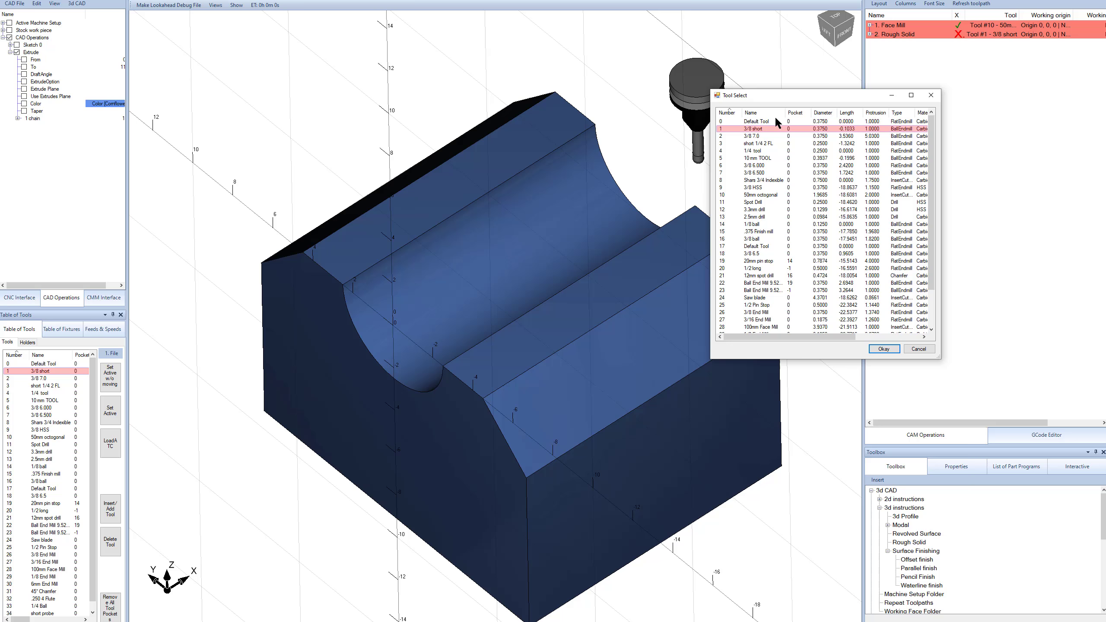
{"action": "double_click", "coordinate": [752, 131]}
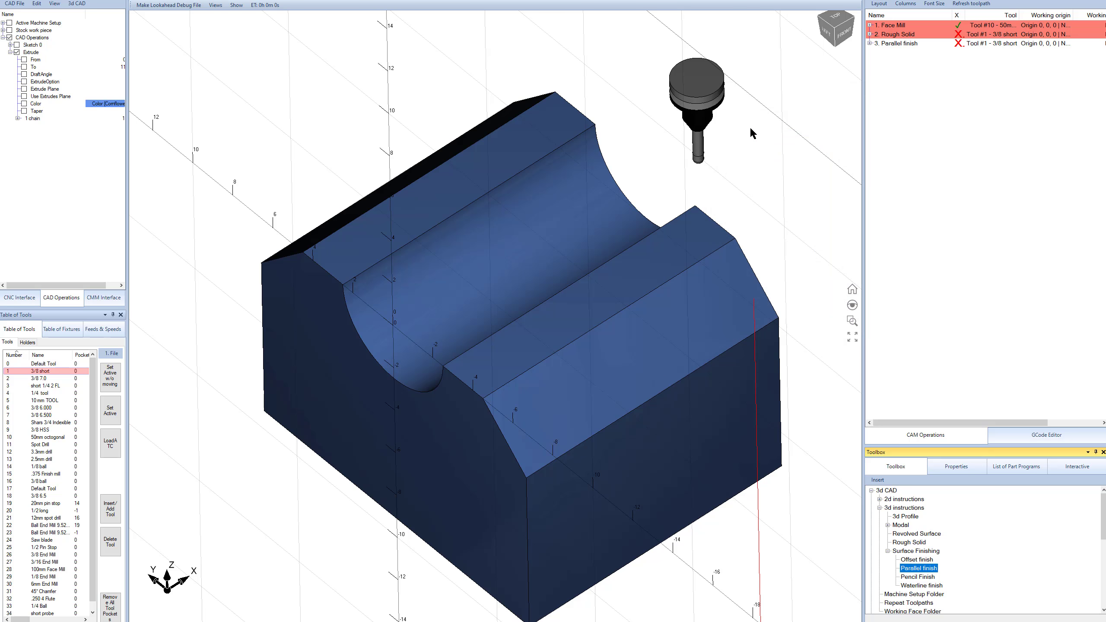
{"action": "left_click", "coordinate": [870, 44]}
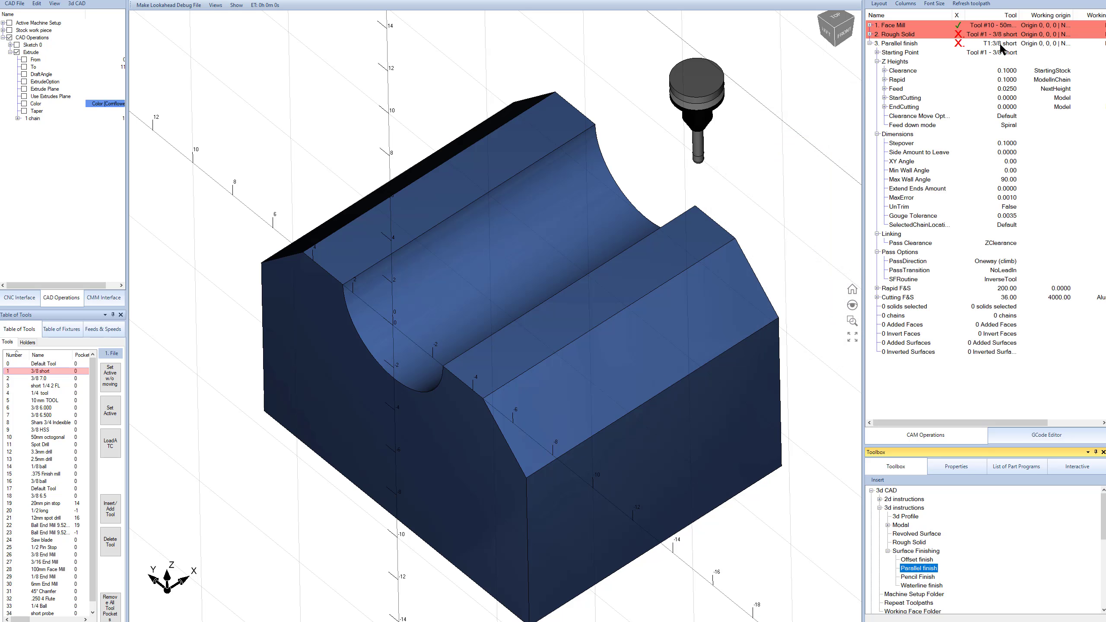
Step: Limit the finish to the block's cylindrical slot face and calculate the toolpath
{"action": "left_click", "coordinate": [992, 307]}
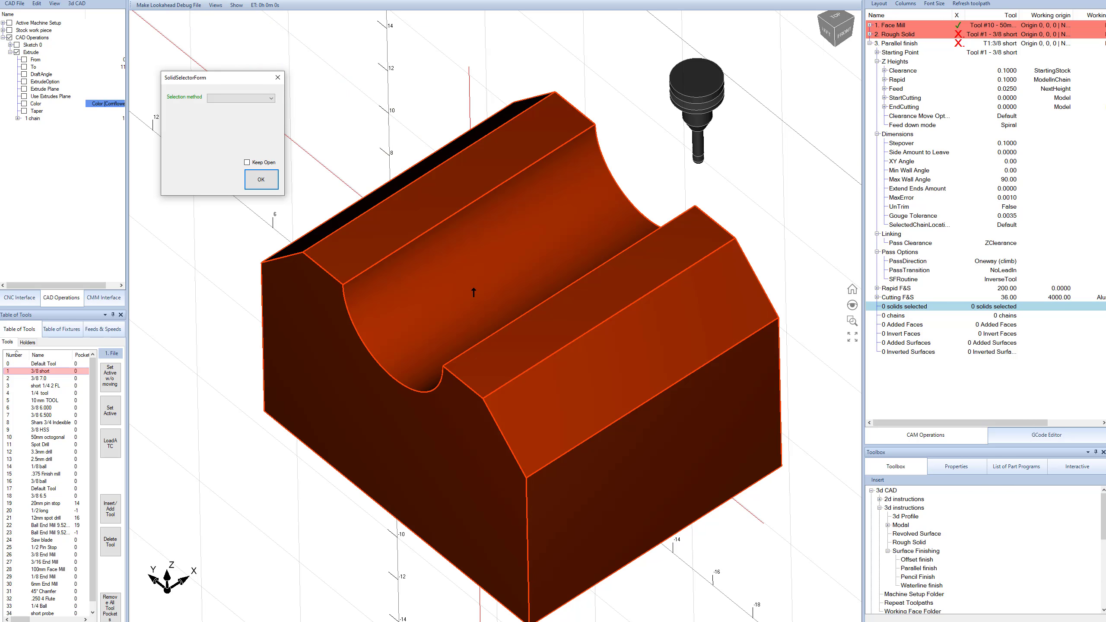
{"action": "left_click", "coordinate": [473, 288]}
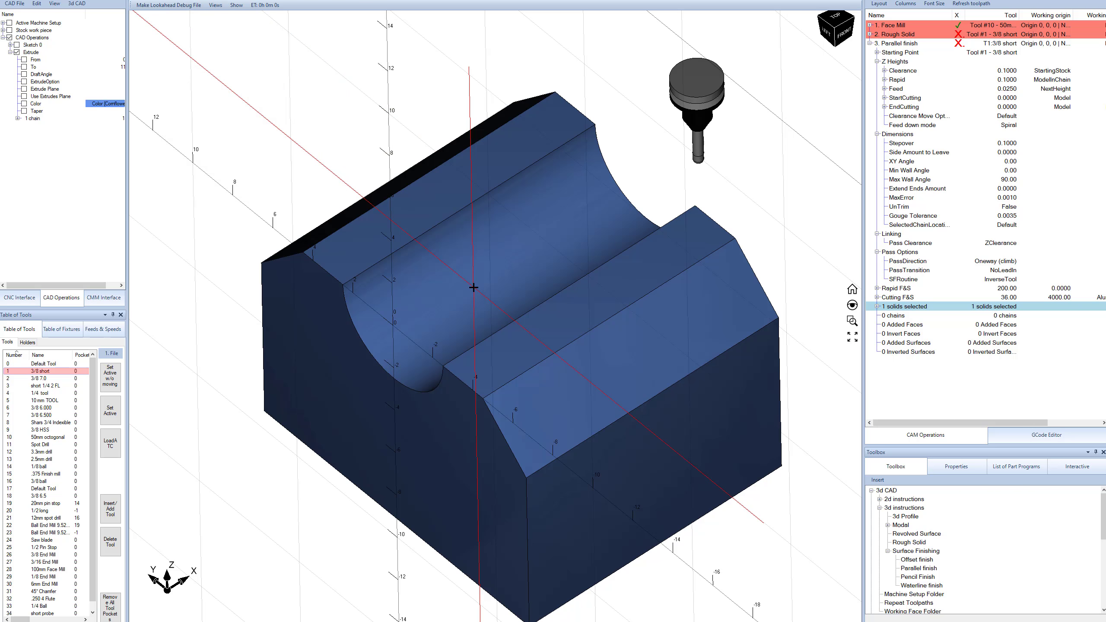
{"action": "left_click", "coordinate": [997, 326]}
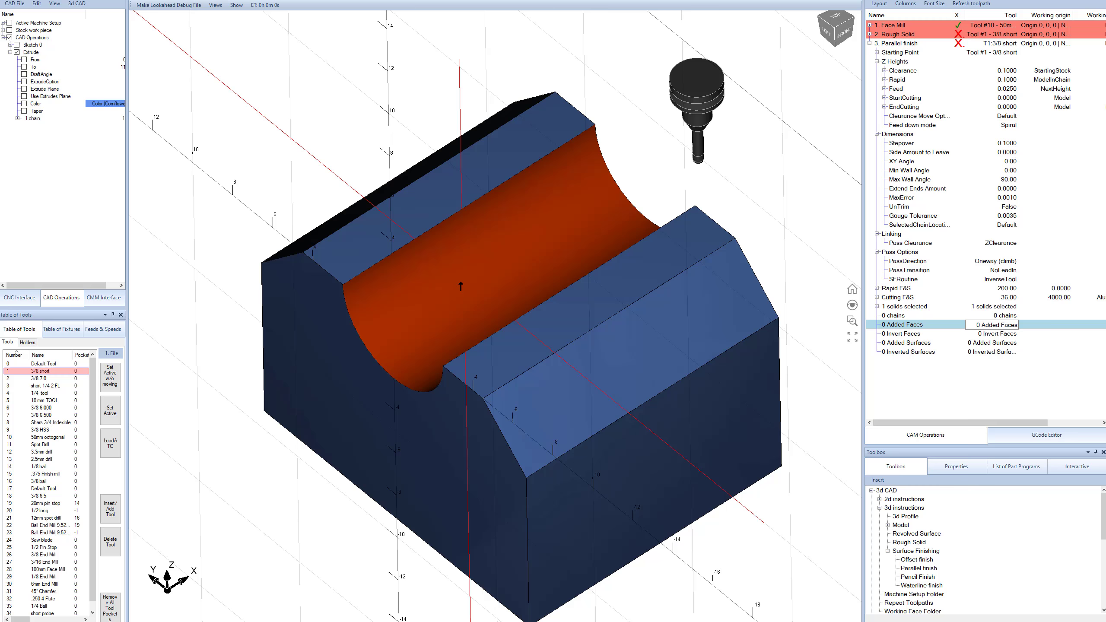
{"action": "left_click", "coordinate": [460, 286]}
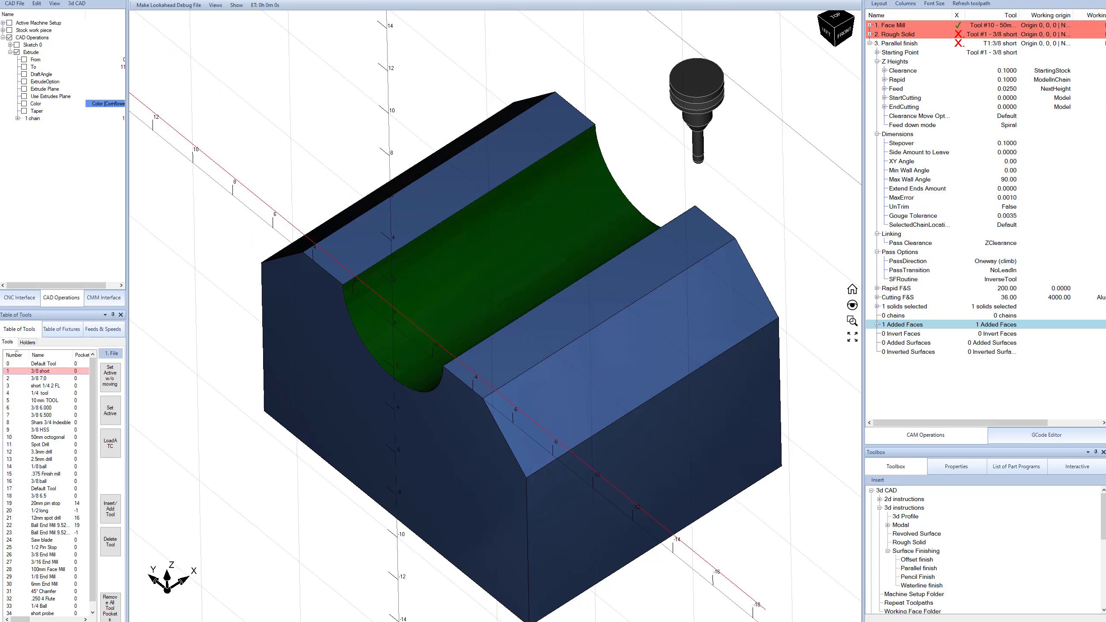
{"action": "left_click", "coordinate": [957, 43]}
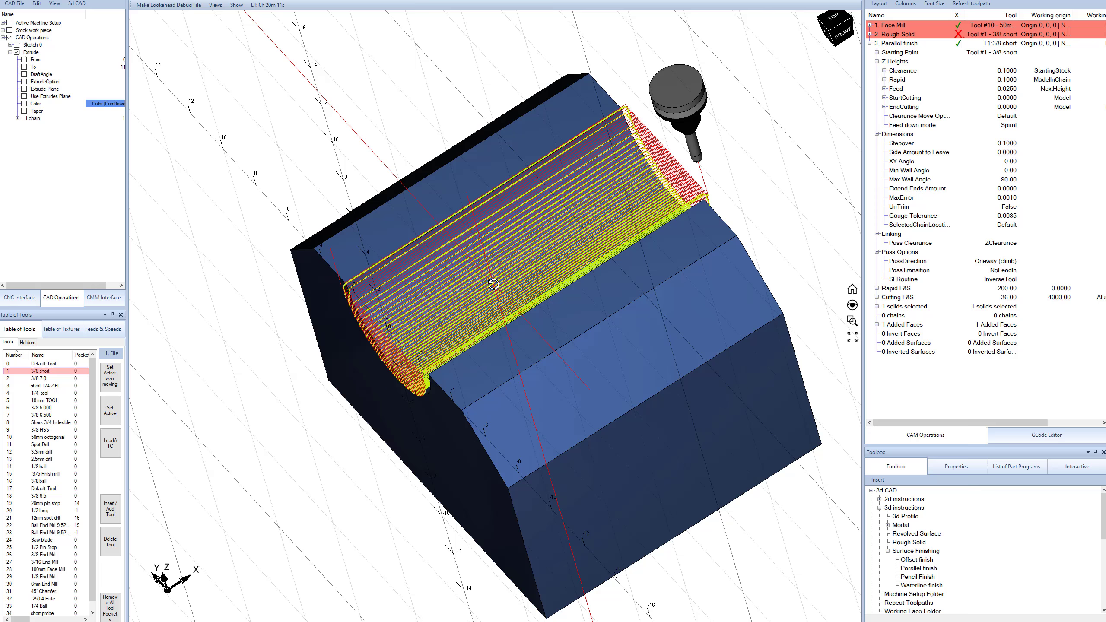
Step: Set the Parallel finish XY Angle to 90 and regenerate the toolpath
{"action": "left_click", "coordinate": [835, 19]}
{"action": "left_click", "coordinate": [835, 19]}
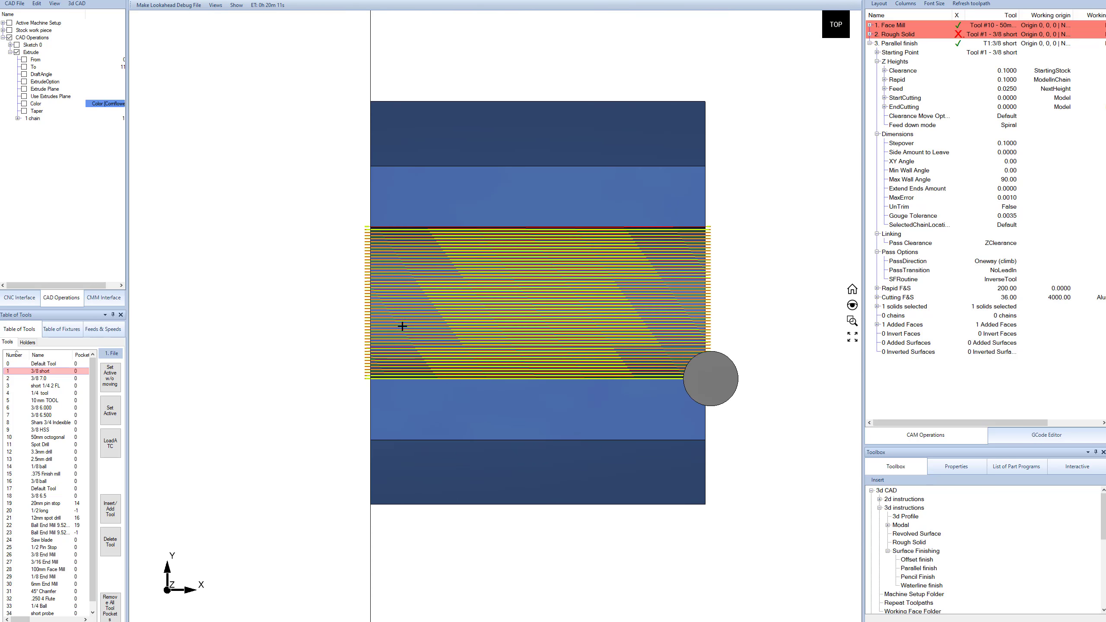
{"action": "left_click_drag", "start_coordinate": [506, 324], "coordinate": [509, 281]}
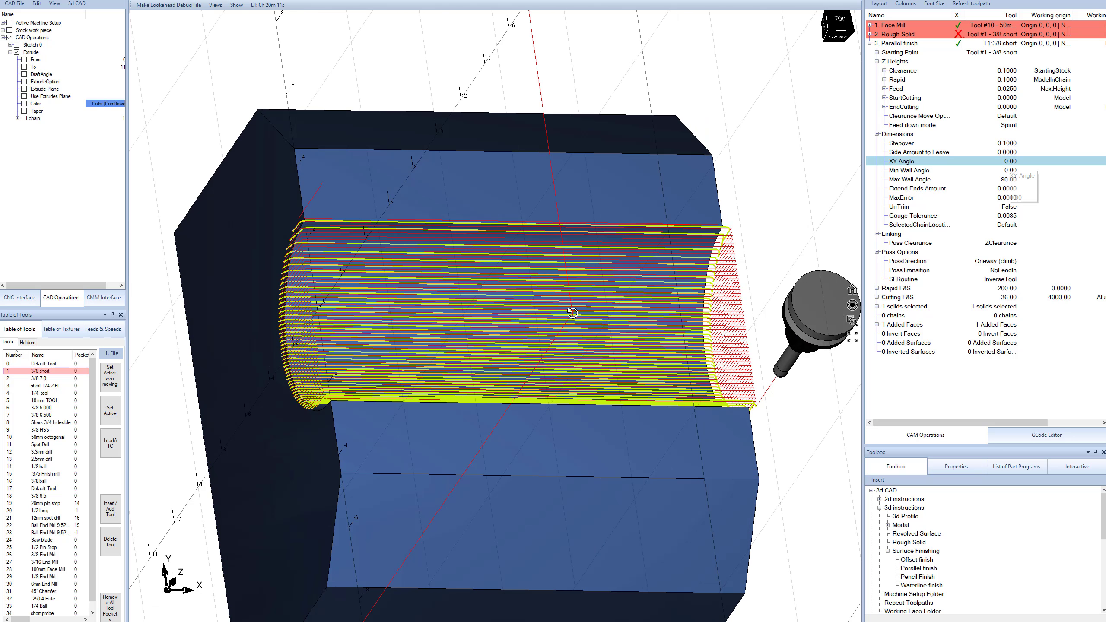
{"action": "left_click", "coordinate": [1002, 162]}
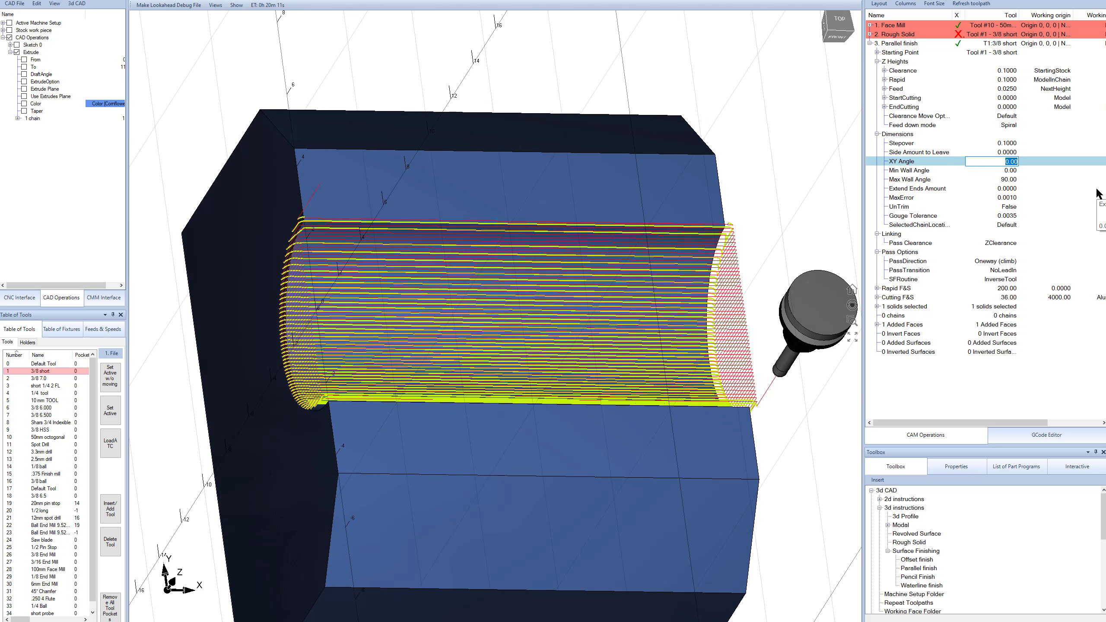
{"action": "type", "text": "90"}
{"action": "key", "text": "Return"}
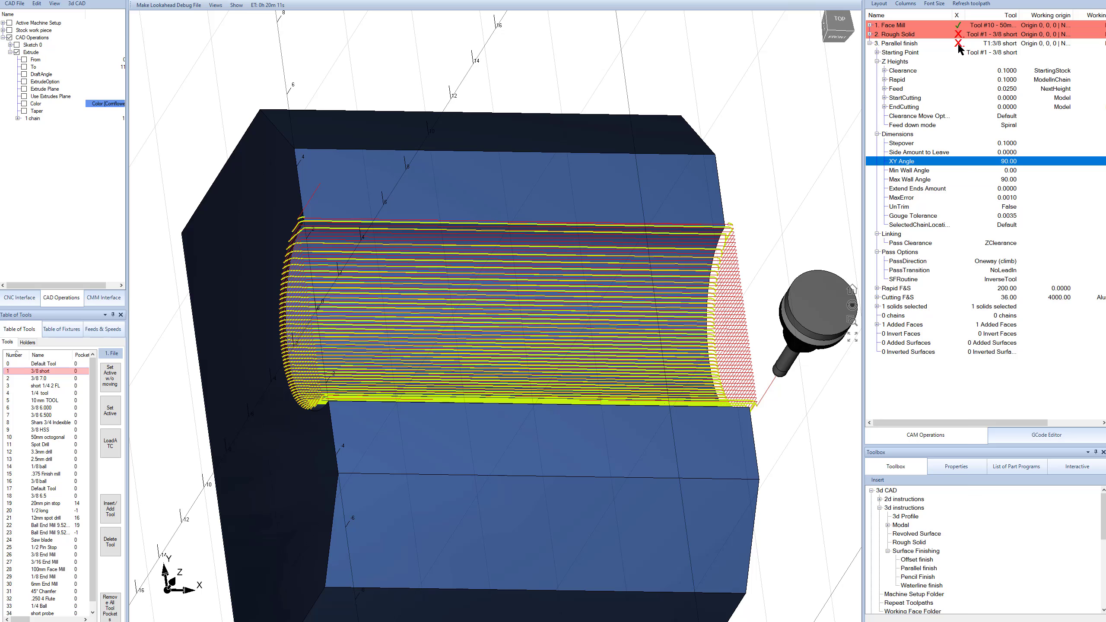
{"action": "left_click", "coordinate": [728, 280]}
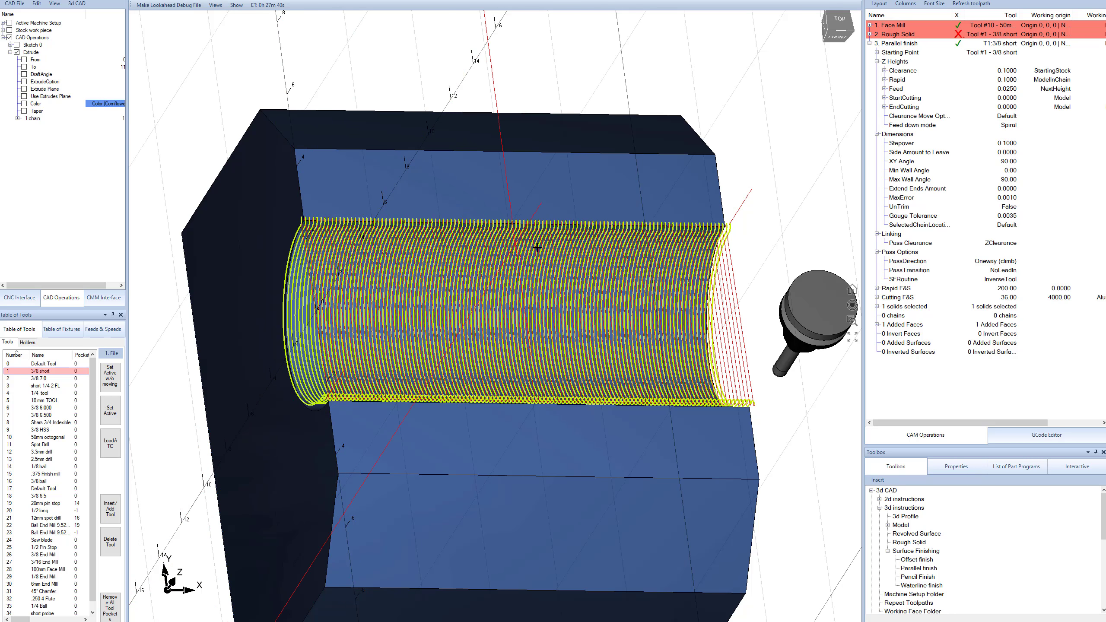
Step: Change the XY Angle to 45 and regenerate the diagonal passes across the slot
{"action": "mouse_move", "coordinate": [594, 291]}
{"action": "middle_mouse_down"}
{"action": "mouse_move", "coordinate": [568, 297]}
{"action": "mouse_move", "coordinate": [590, 290]}
{"action": "middle_mouse_up"}
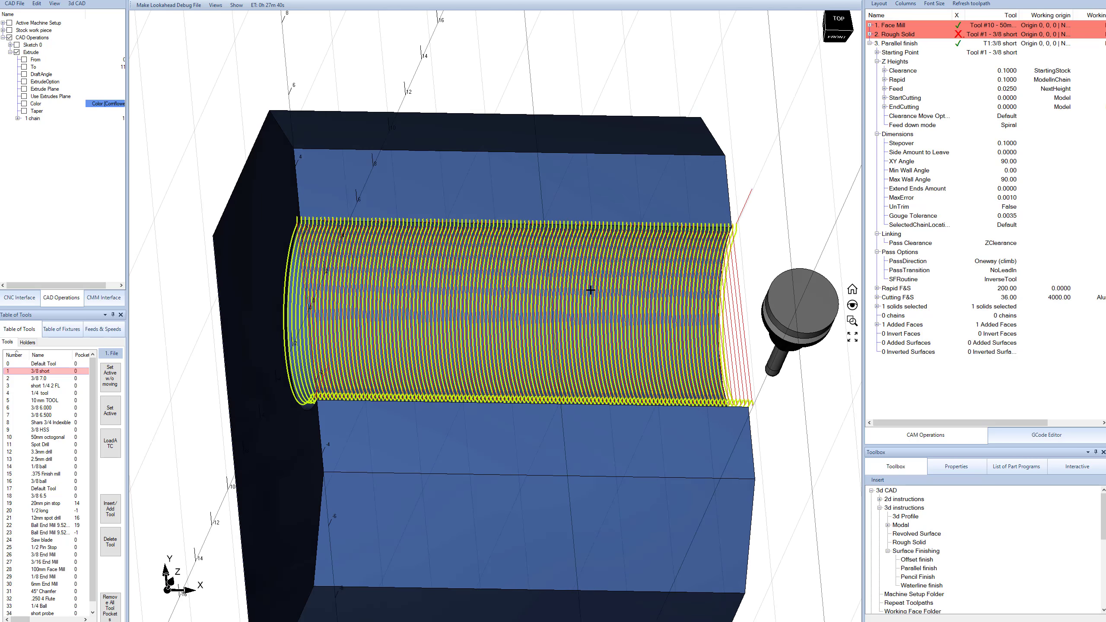
{"action": "left_click", "coordinate": [1012, 161]}
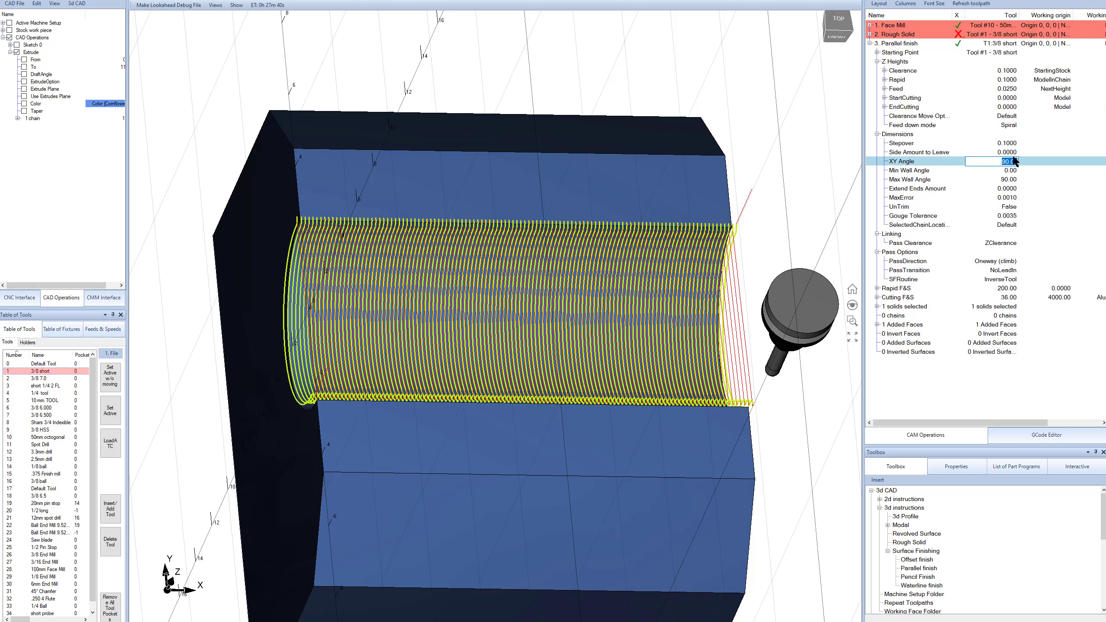
{"action": "type", "text": "45"}
{"action": "key", "text": "Return"}
{"action": "left_click", "coordinate": [958, 43]}
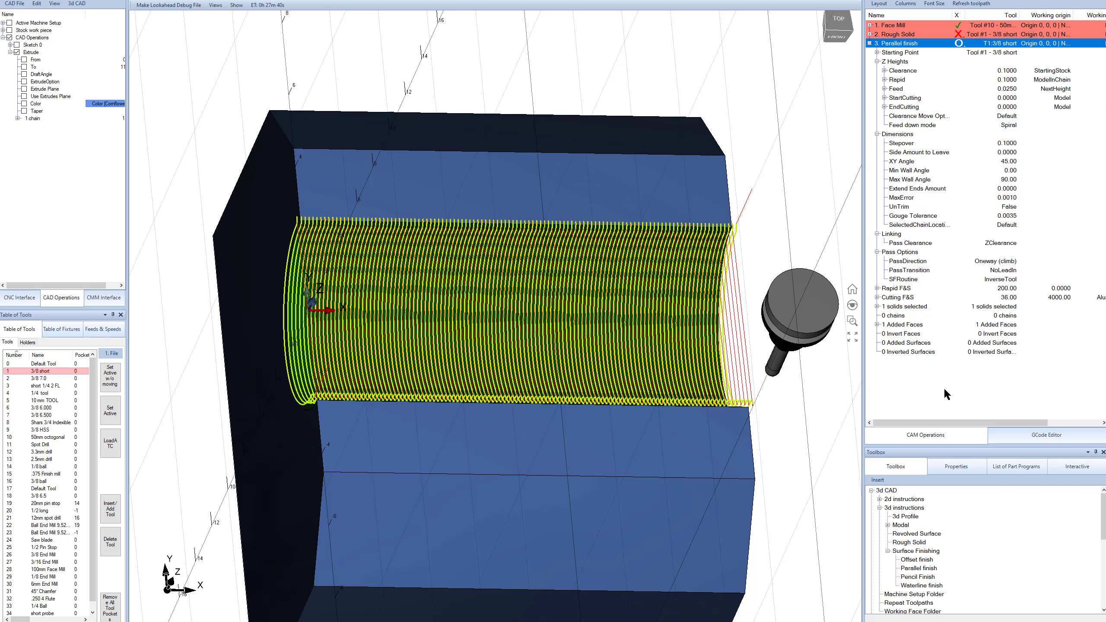
{"action": "middle_click_drag", "start_coordinate": [392, 323], "coordinate": [375, 270]}
Step: Run the program on the machine with Cycle Start from the CNC Interface panel
{"action": "left_click", "coordinate": [19, 298]}
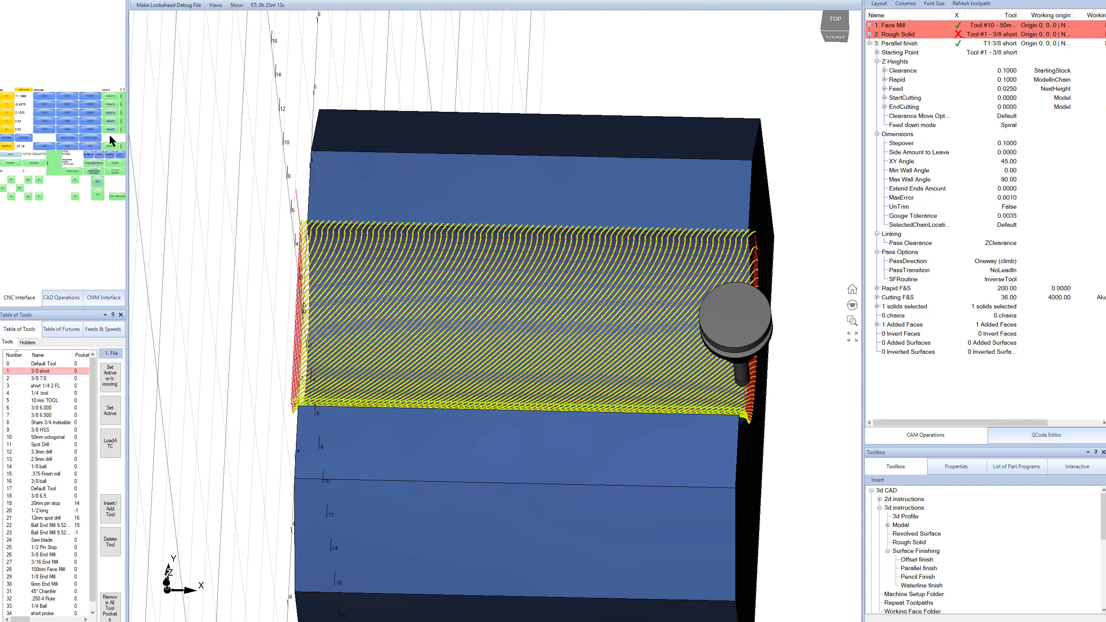
{"action": "left_click", "coordinate": [117, 172]}
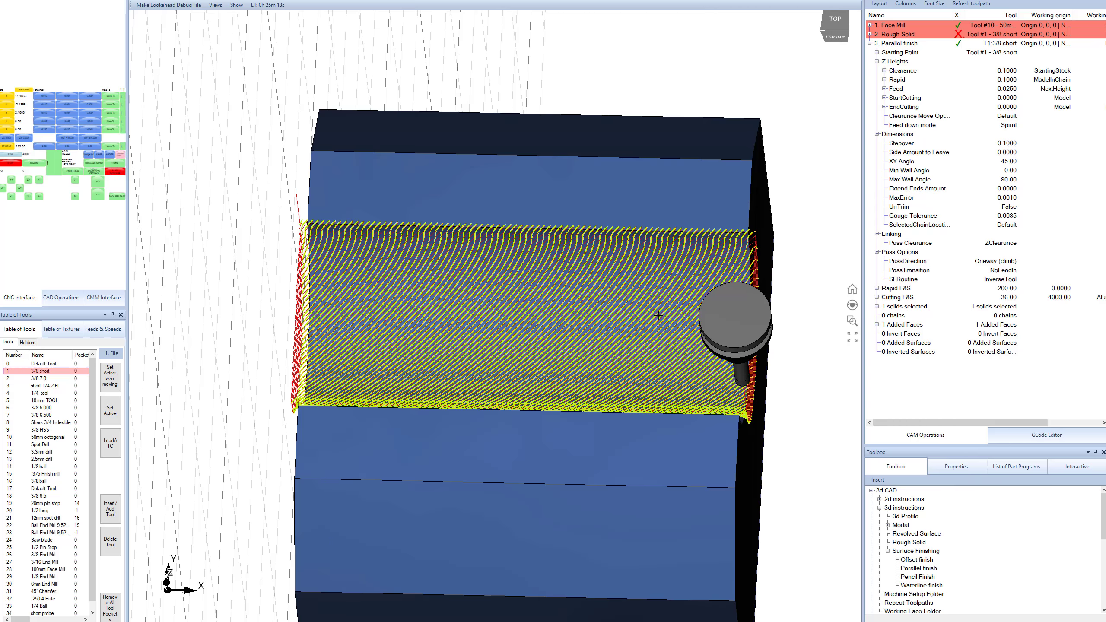
{"action": "middle_click_drag", "start_coordinate": [641, 301], "coordinate": [647, 278]}
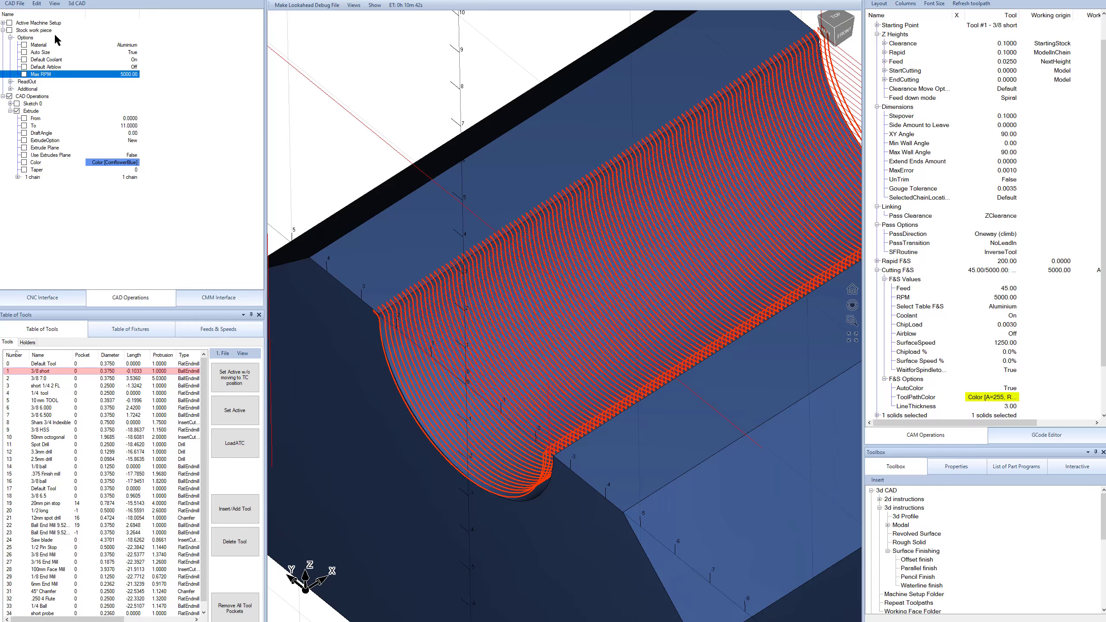
Step: Set the stock's Max RPM to 4000, bringing the finish to 4000 RPM and feed 36
{"action": "left_click", "coordinate": [129, 73]}
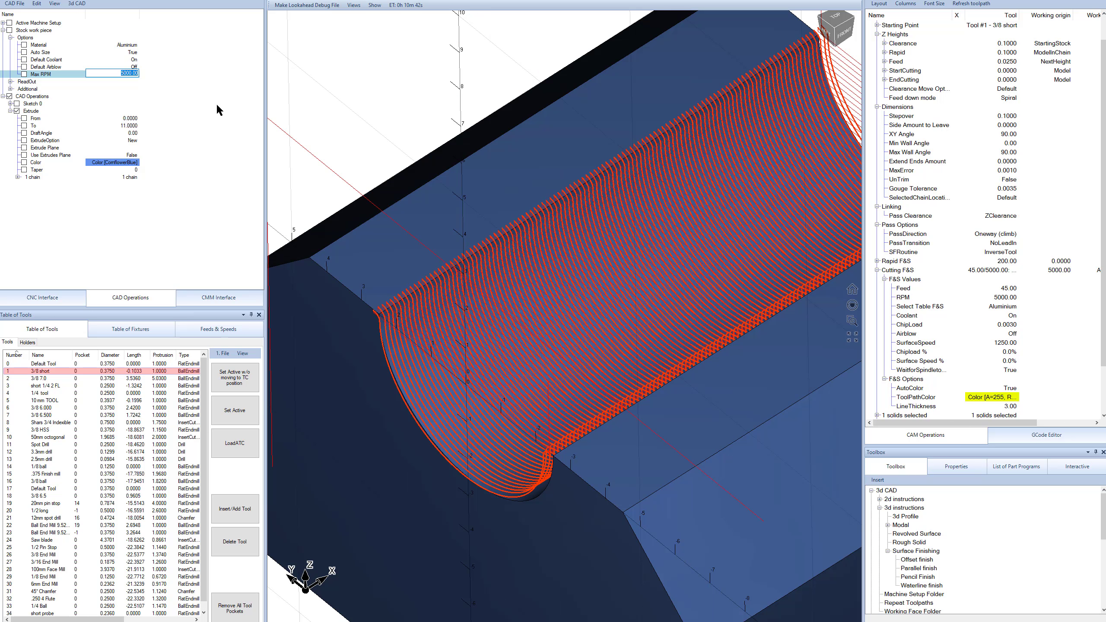
{"action": "left_click", "coordinate": [134, 75]}
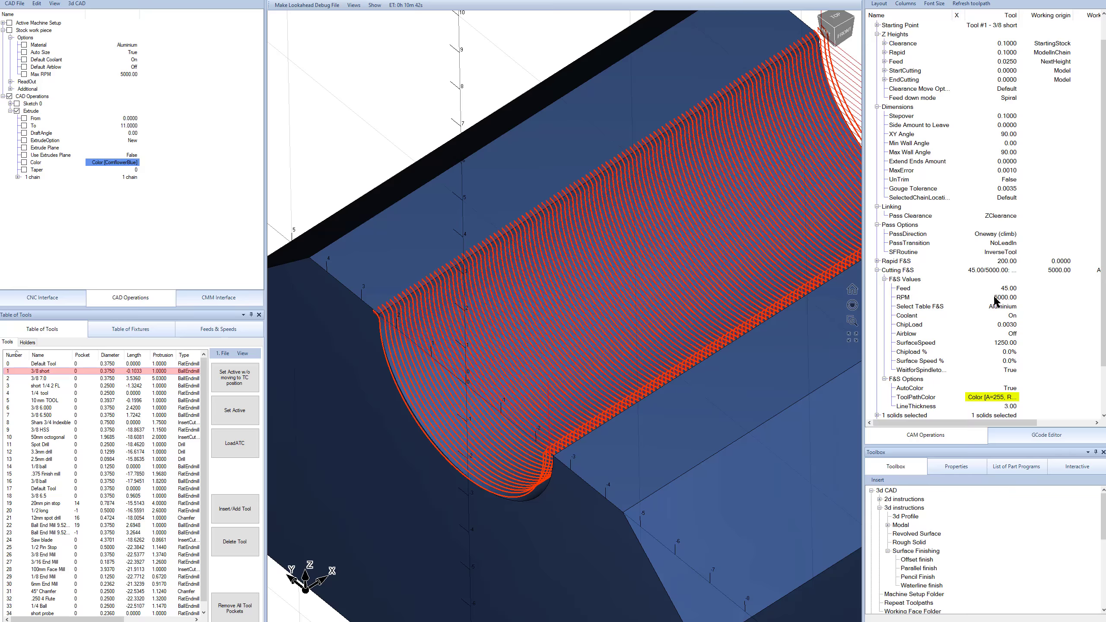
{"action": "left_click", "coordinate": [120, 73]}
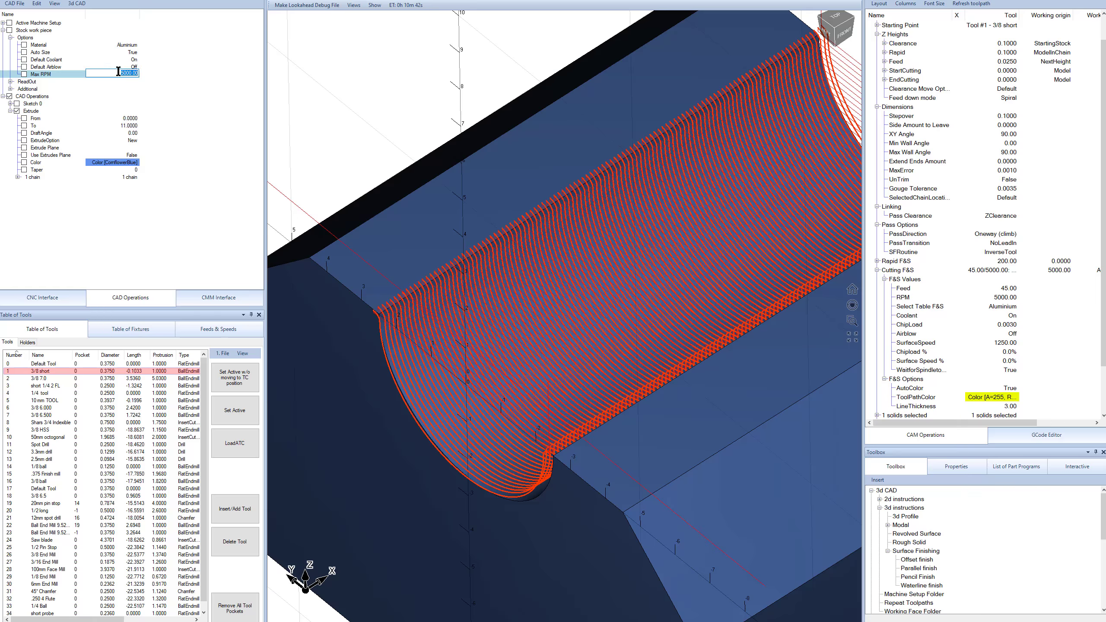
{"action": "key", "text": "Return"}
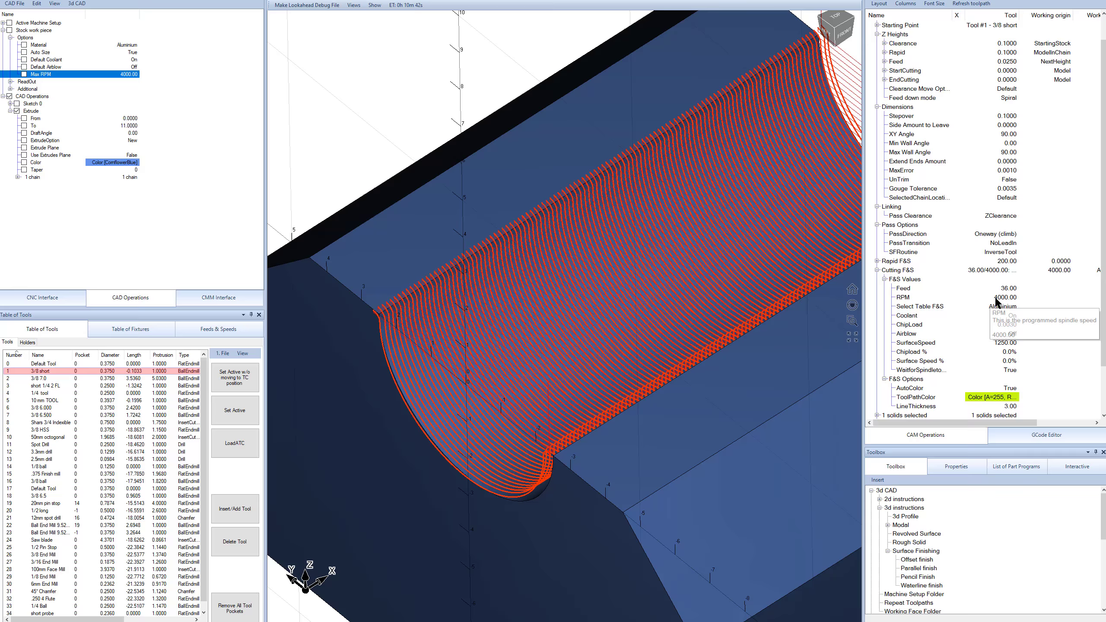
{"action": "scroll", "coordinate": [910, 49], "scroll_direction": "up", "scroll_amount": 1}
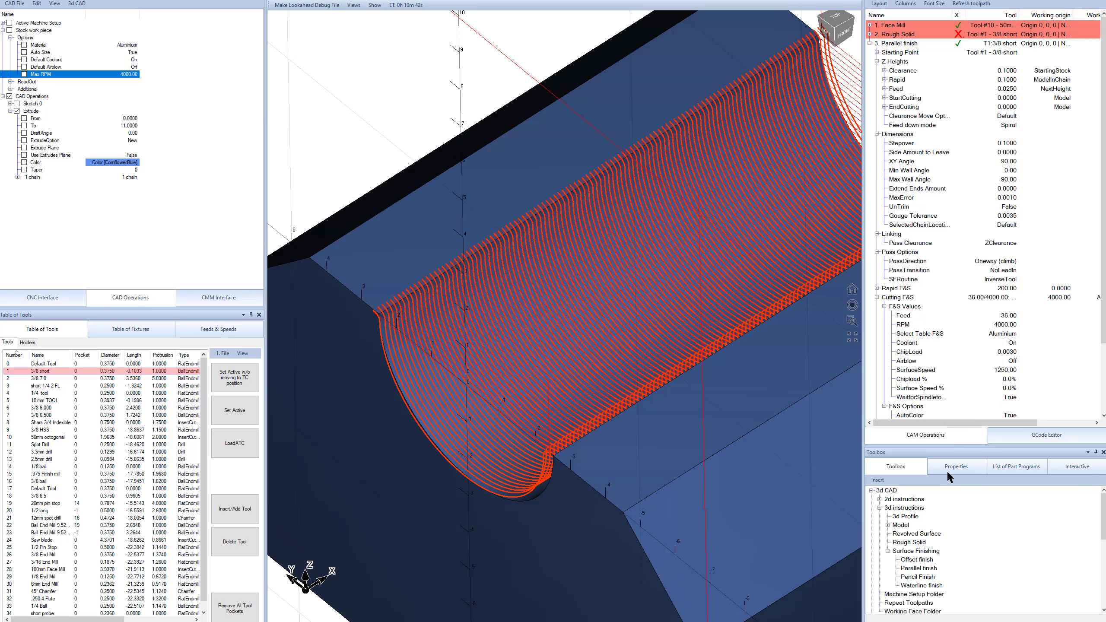
{"action": "scroll", "coordinate": [602, 307], "scroll_direction": "down", "scroll_amount": 3}
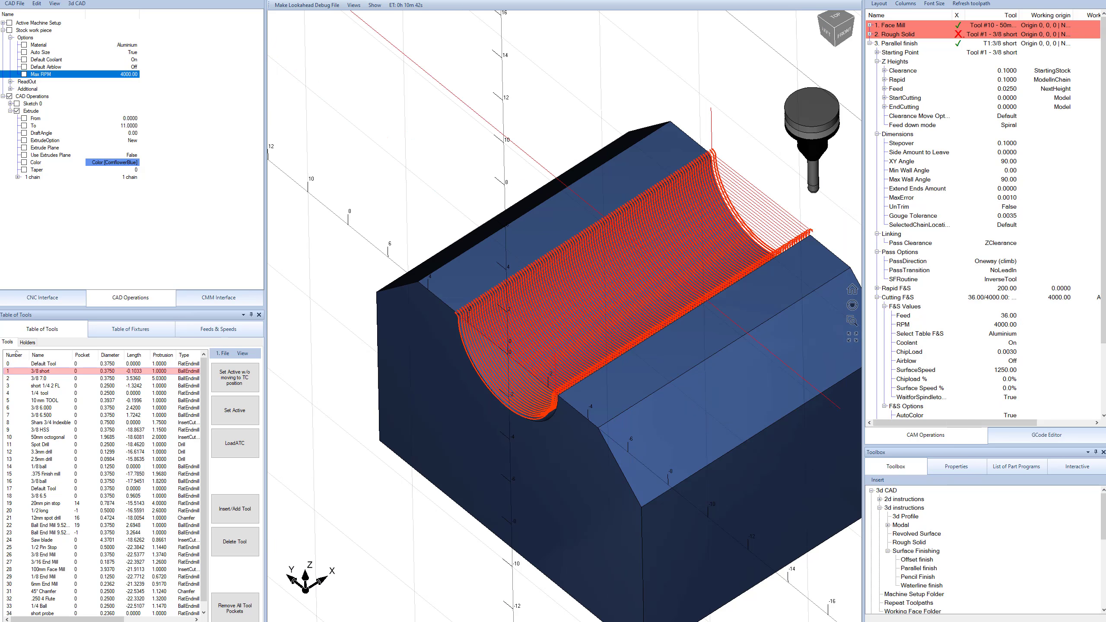